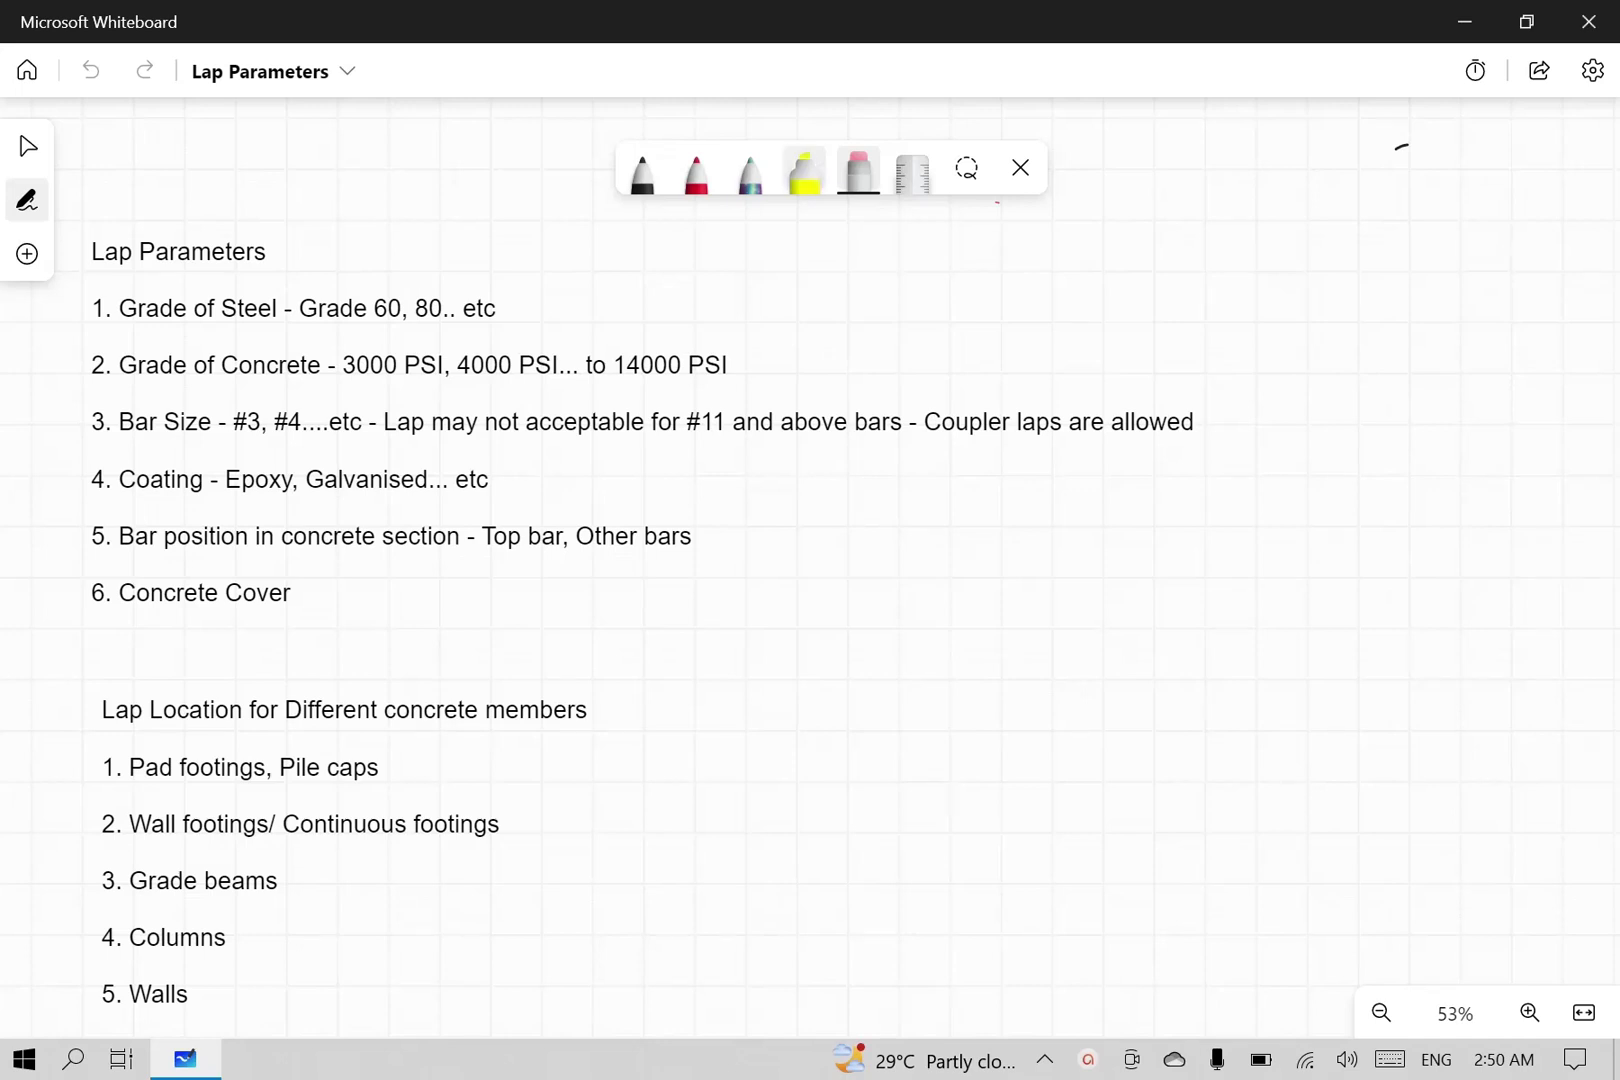
Step: Highlight the Lap Parameters heading, Grade of Steel – Grade 60, and Grade of Concrete – 3000 PSI in yellow
click(804, 172)
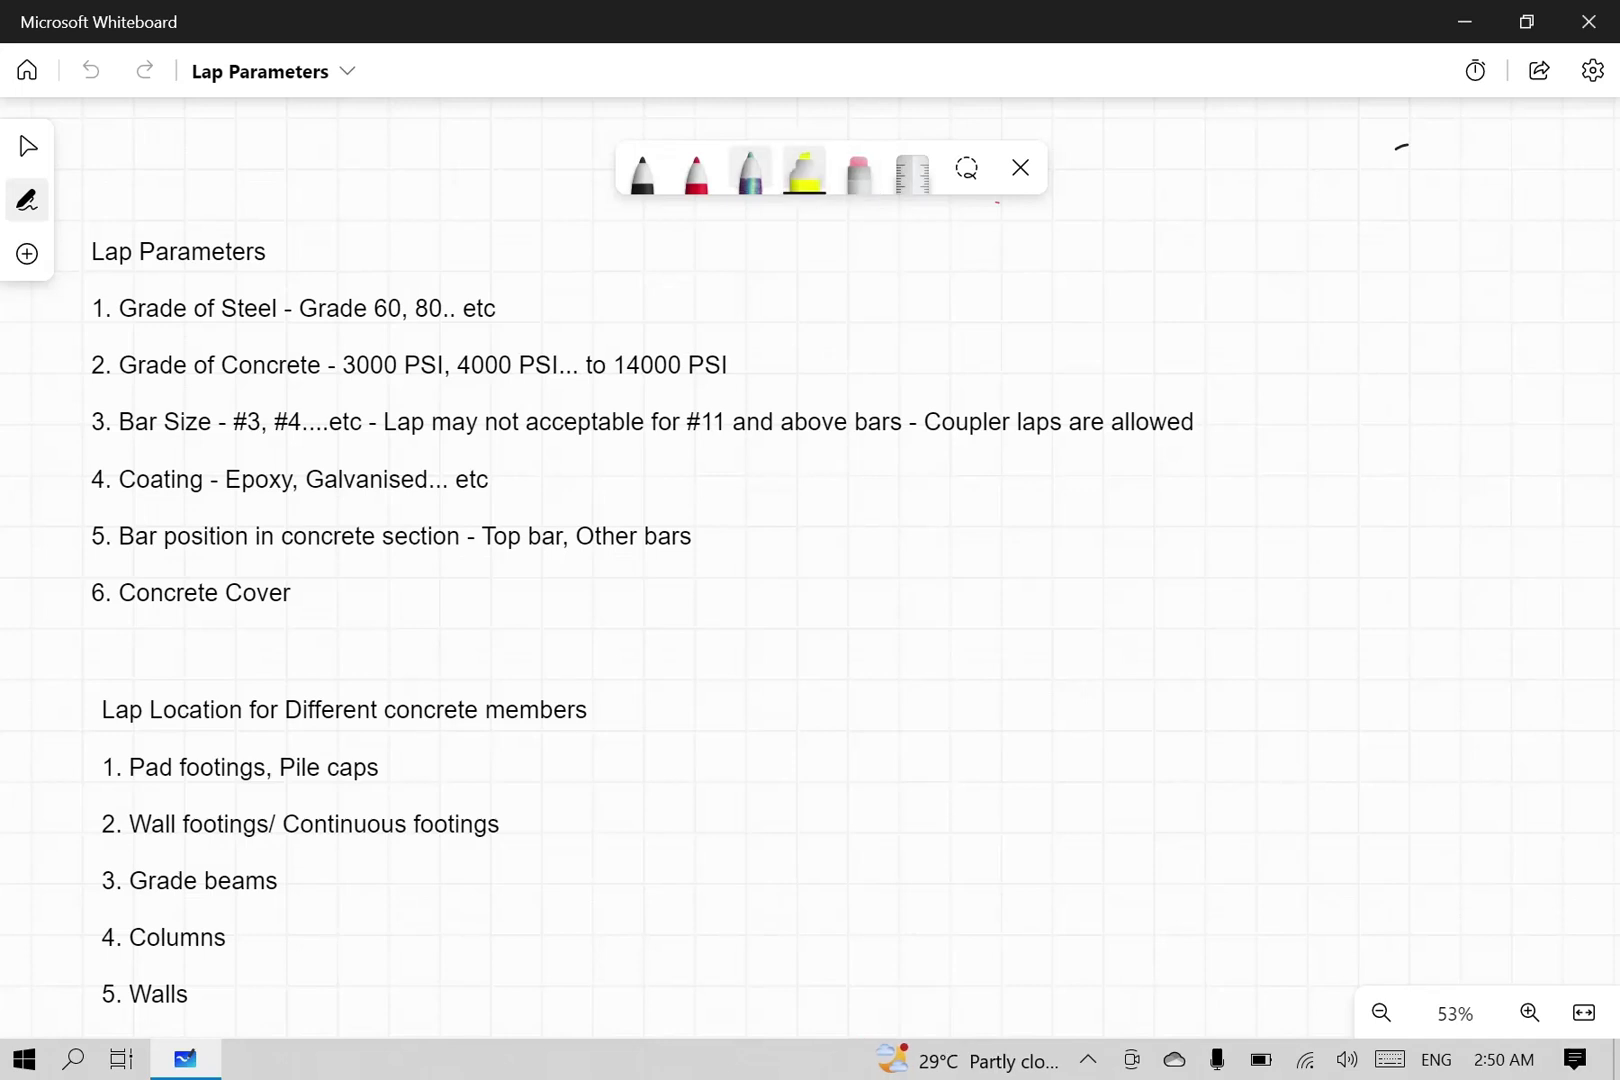
drag(91, 254, 265, 256)
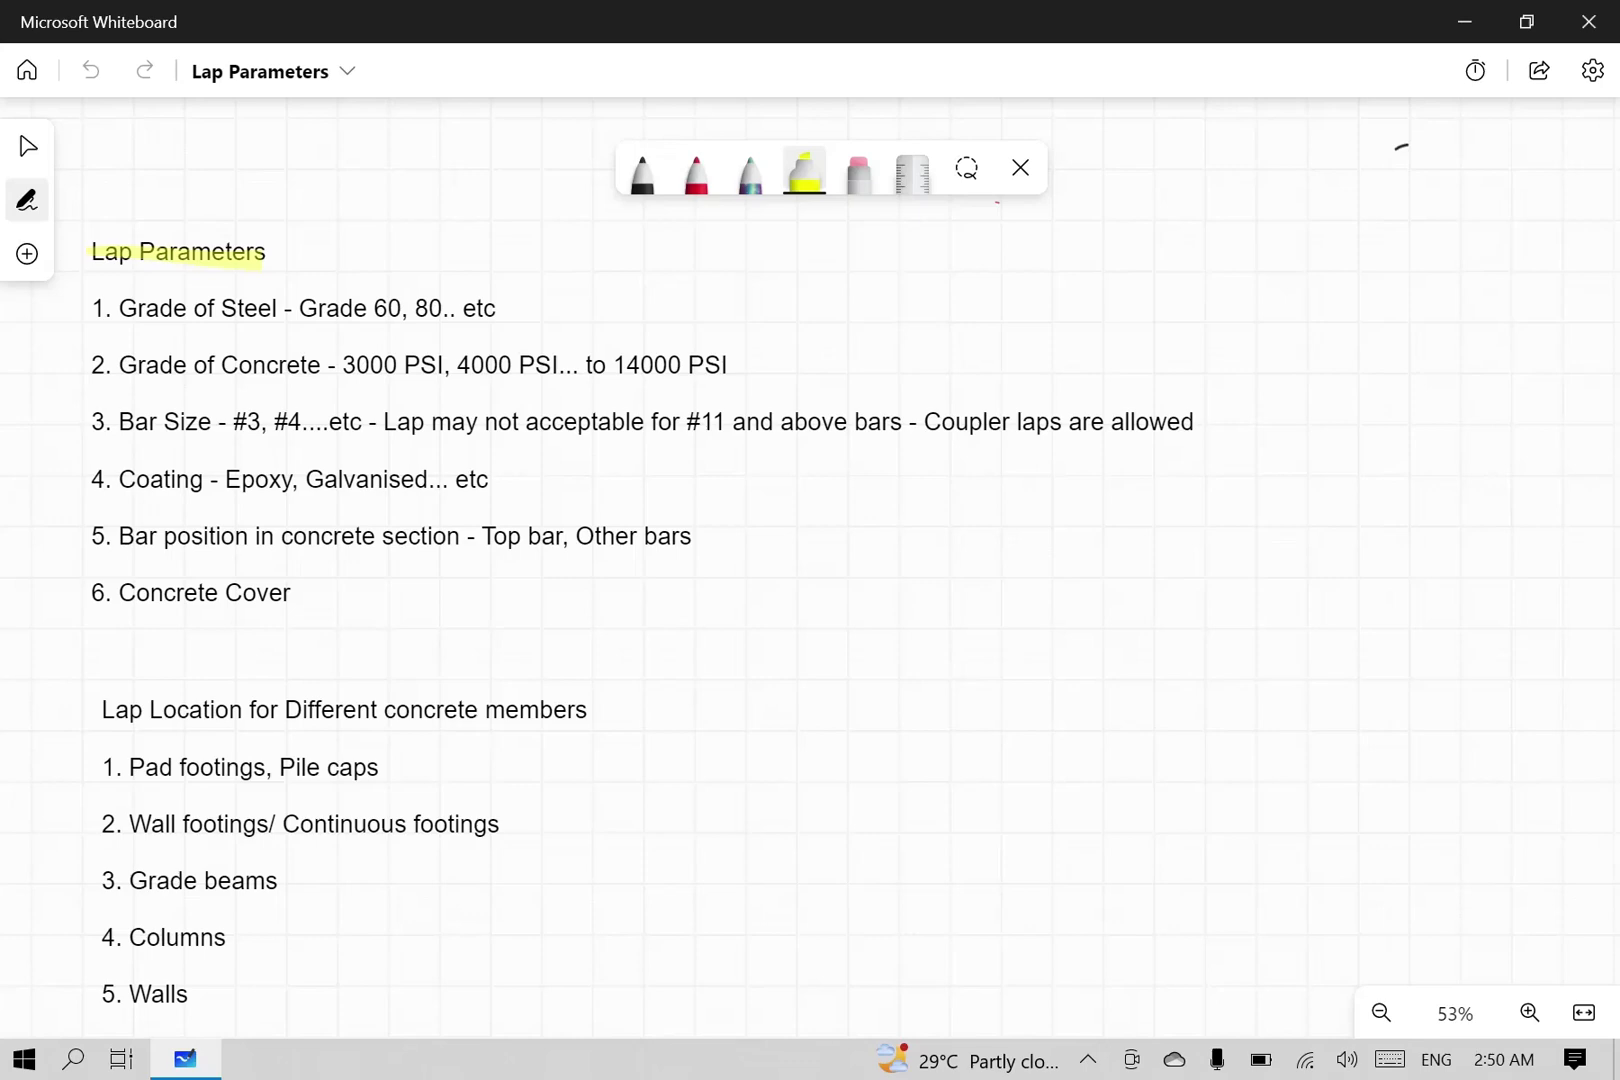
drag(116, 302, 288, 300)
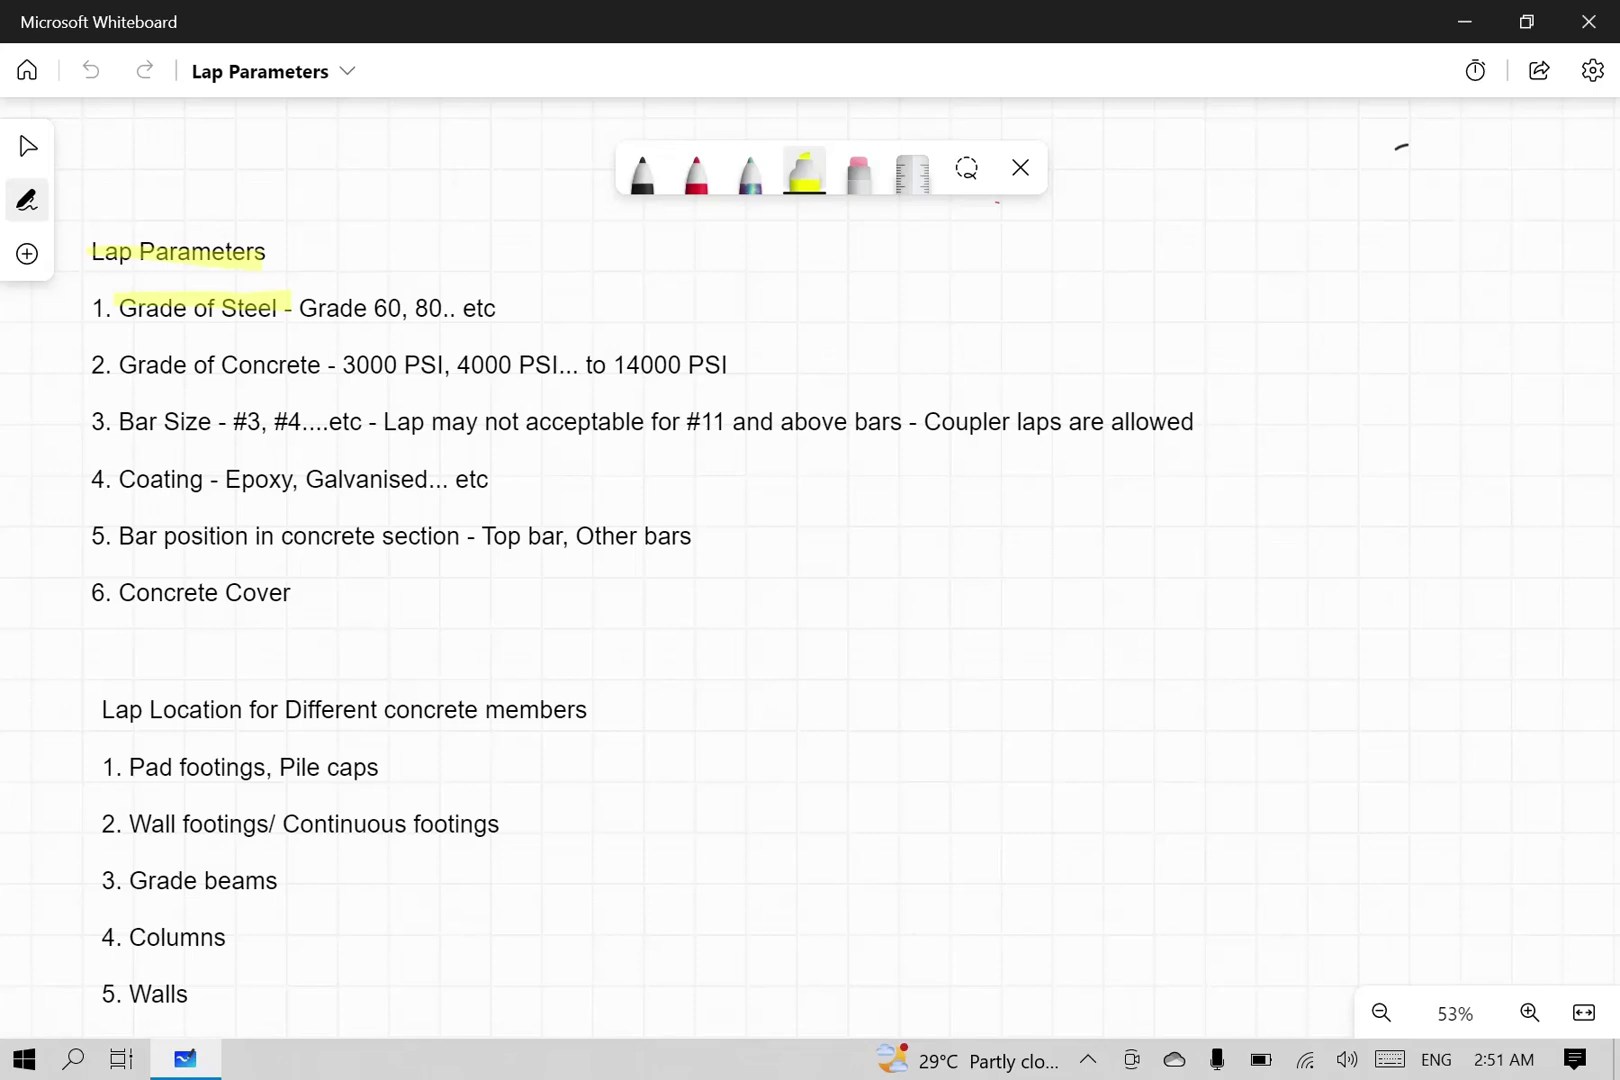
drag(292, 303, 400, 303)
drag(118, 362, 549, 358)
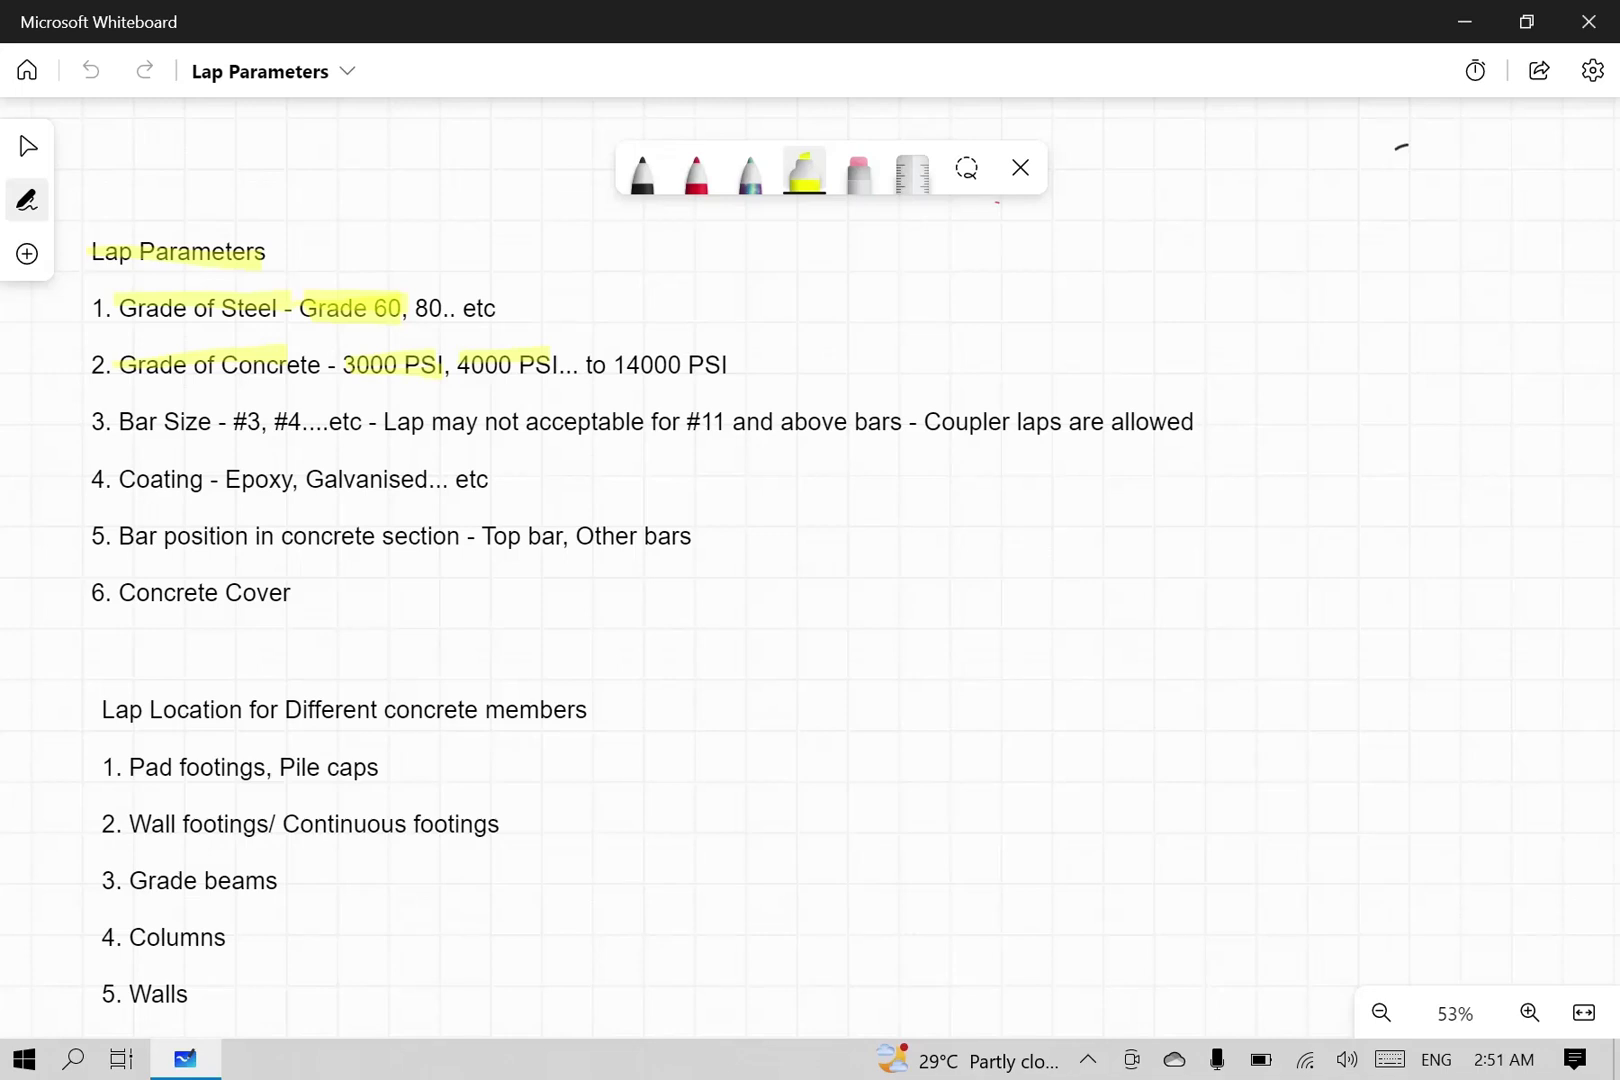
Step: Handwrite '1.3 × lap' in black ink at the top of the board
click(642, 172)
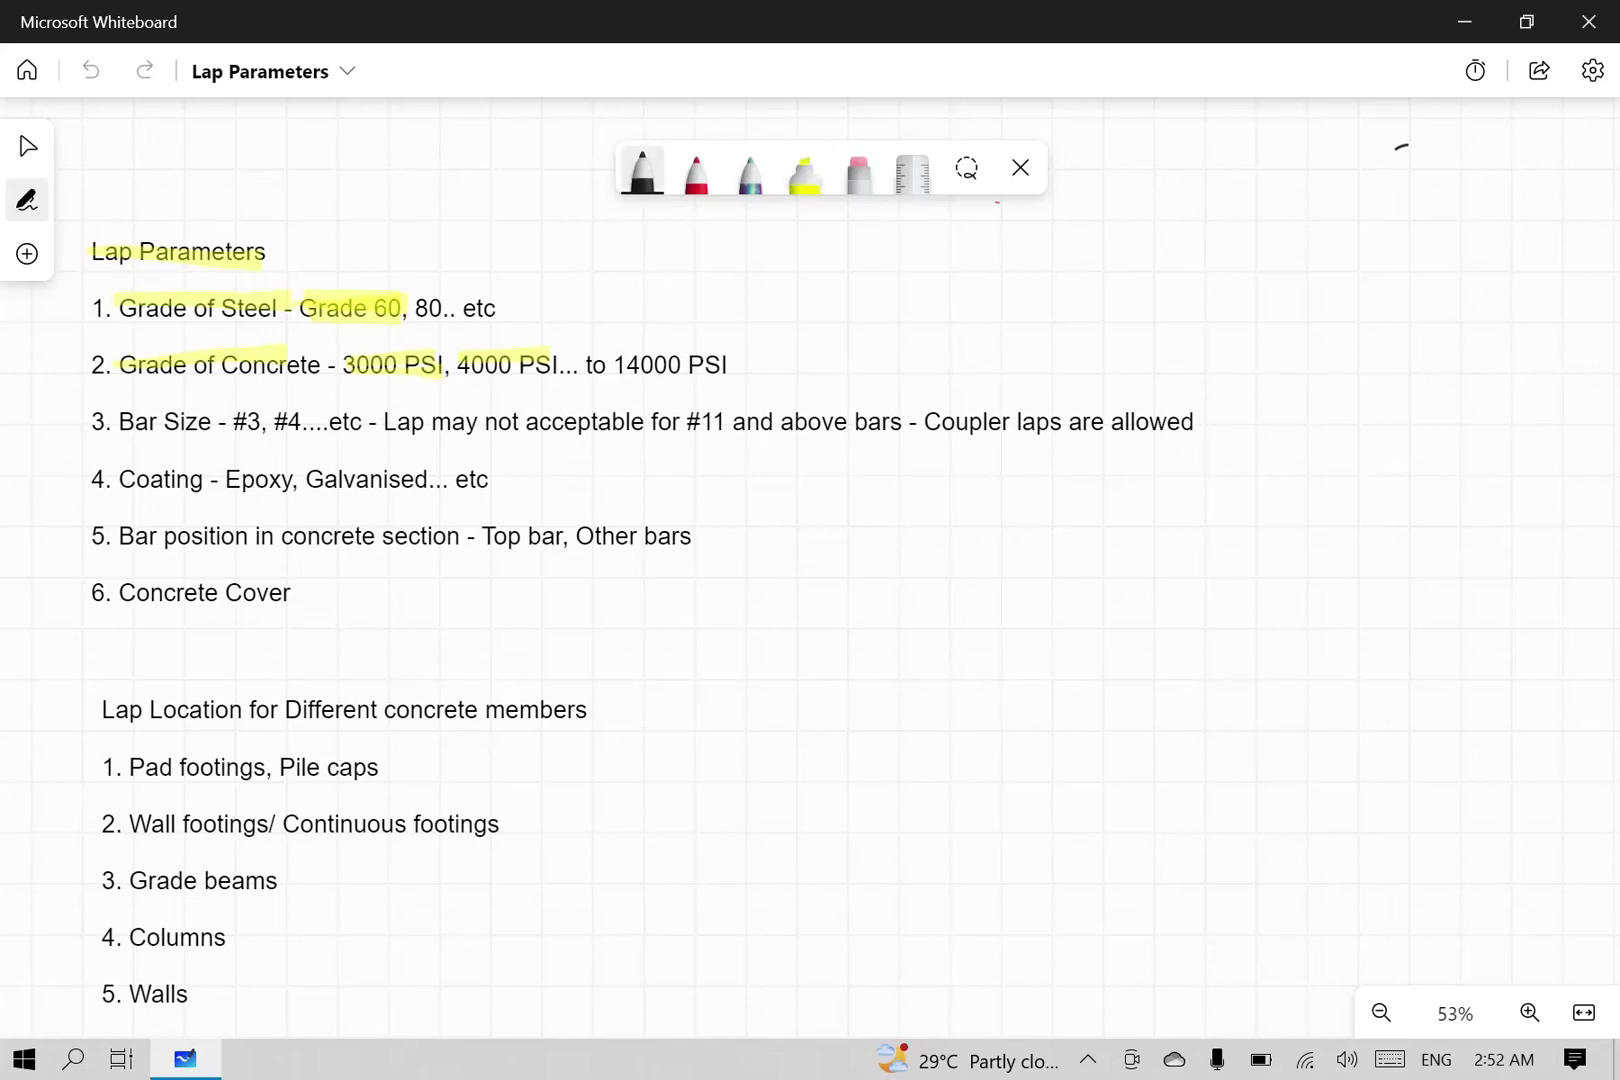
mouse_move(702, 259)
mouse_down()
mouse_move(709, 293)
mouse_move(800, 266)
mouse_move(785, 266)
mouse_up()
mouse_move(806, 251)
mouse_down()
mouse_move(850, 283)
mouse_move(848, 262)
mouse_up()
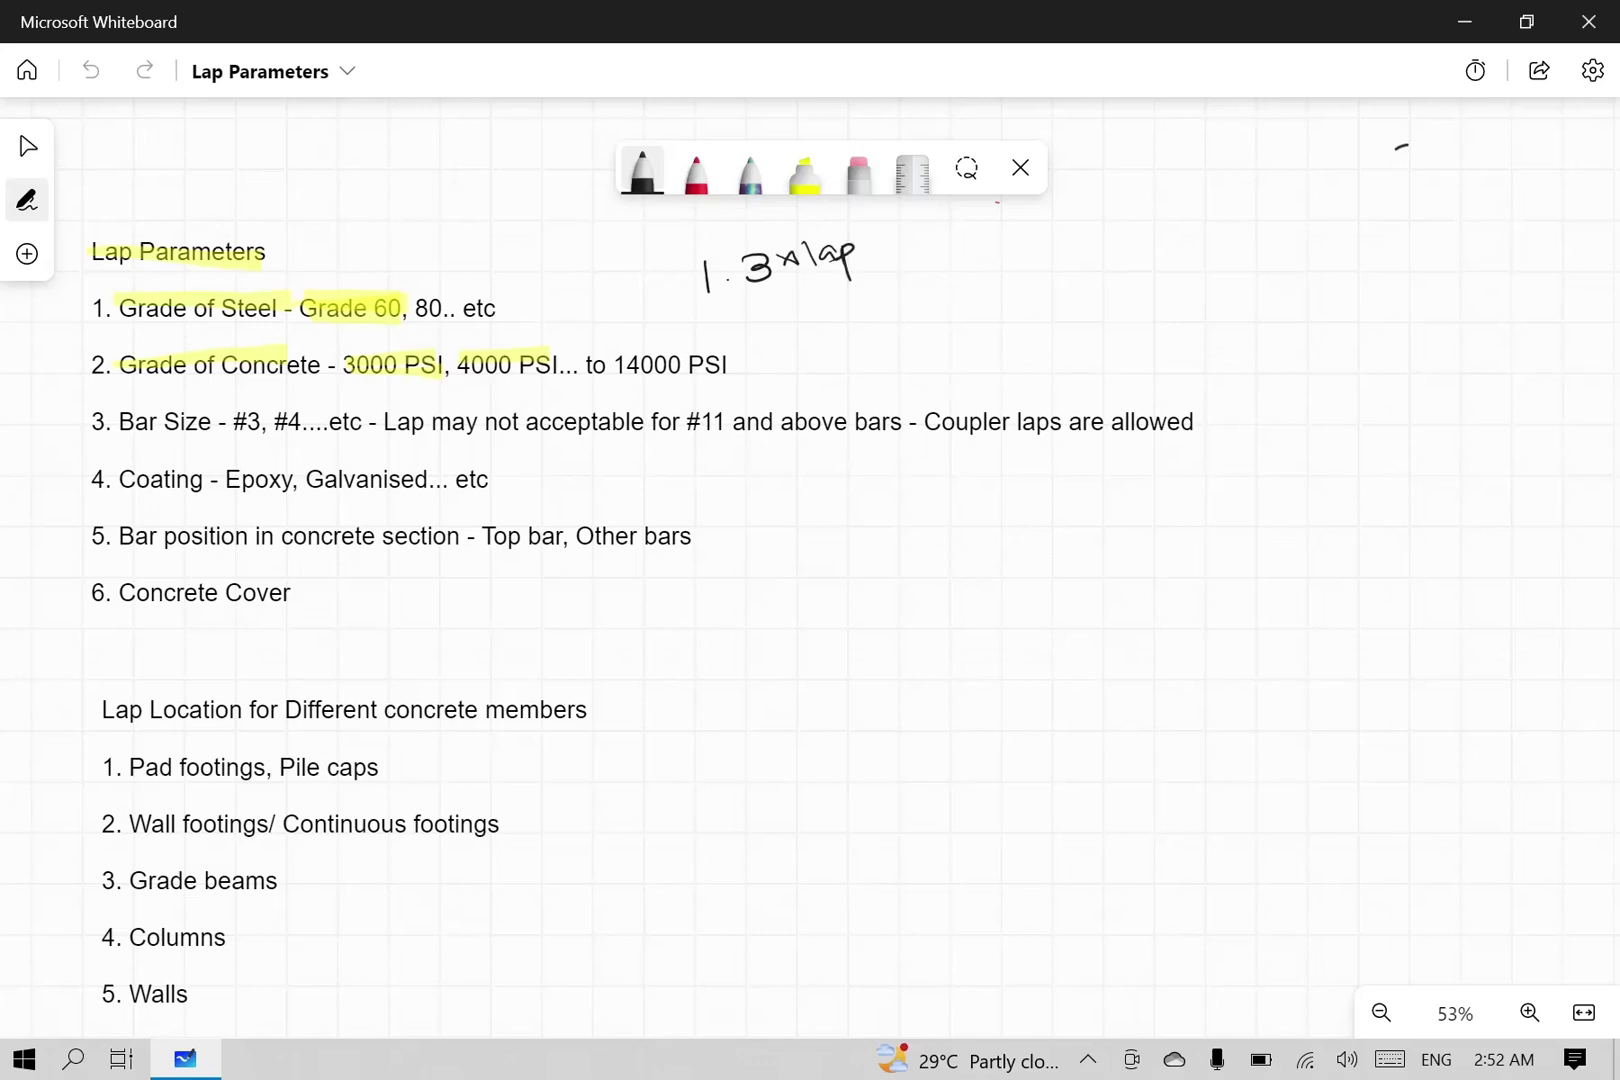
Step: Underline Grade 60, circle 80 and 1.3, and write the ratios '80/60 = ?' and '100/60'
drag(311, 323, 404, 324)
mouse_move(443, 290)
mouse_down()
mouse_move(415, 292)
mouse_move(456, 305)
mouse_move(446, 289)
mouse_up()
mouse_move(908, 244)
mouse_down()
mouse_move(959, 276)
mouse_move(926, 318)
mouse_move(995, 253)
mouse_move(1013, 262)
mouse_up()
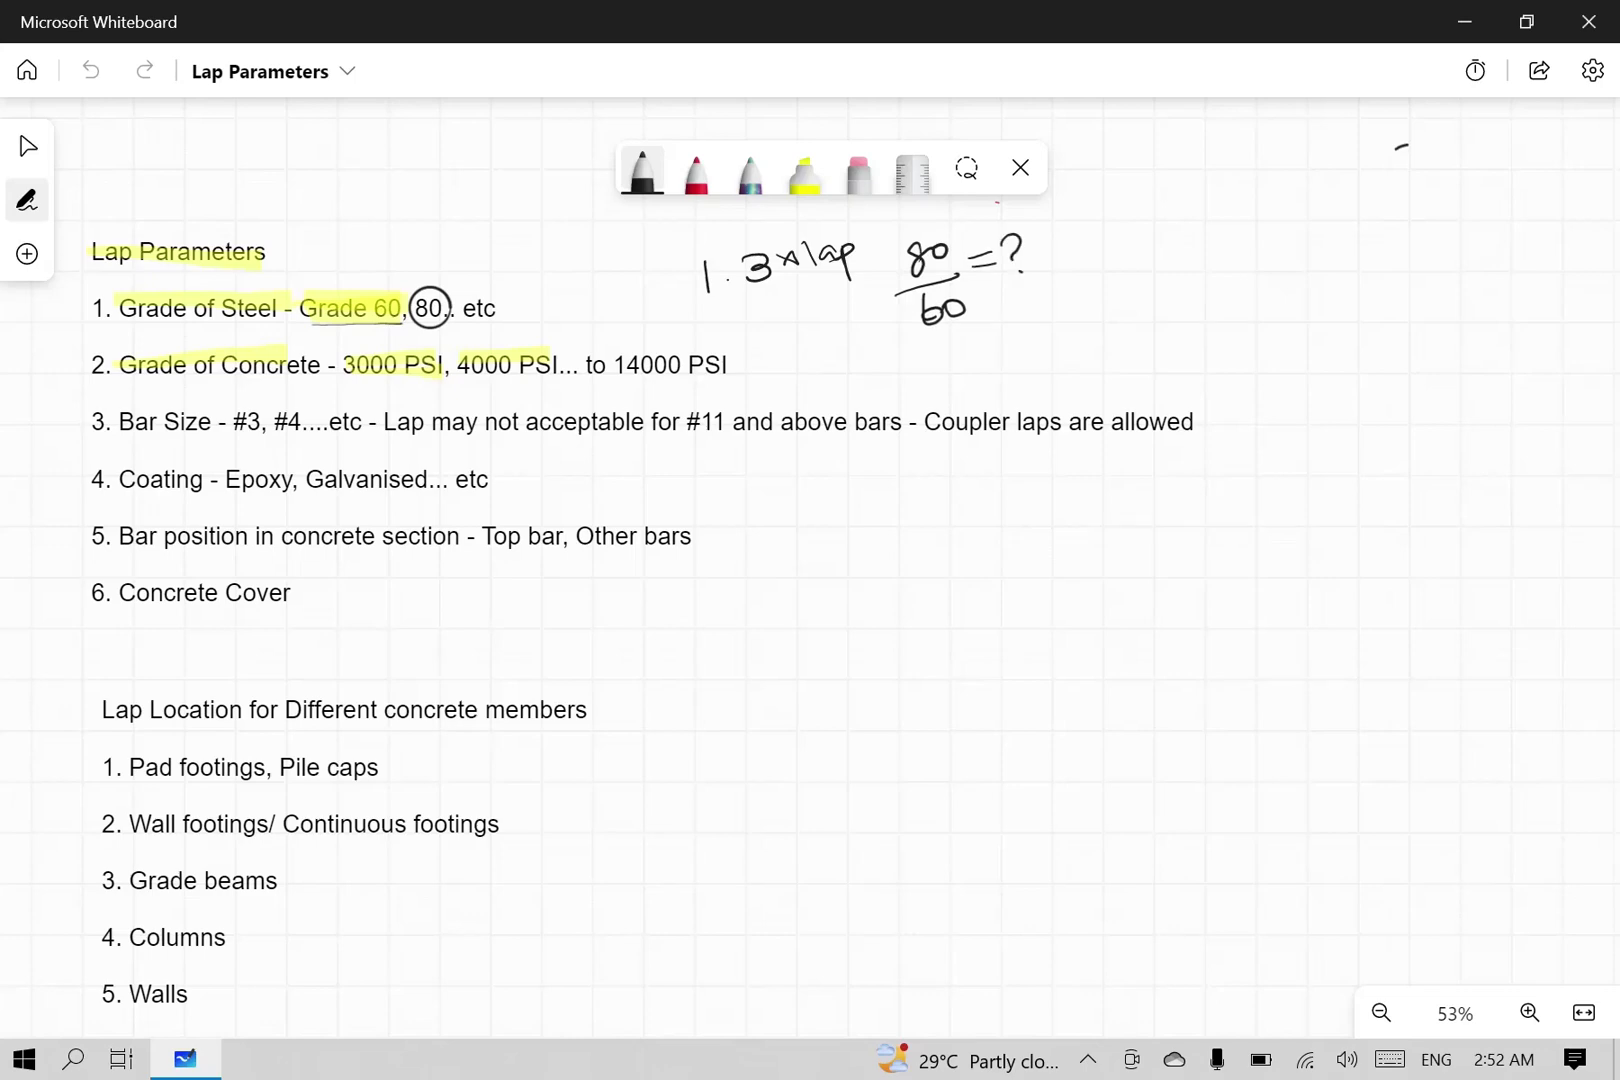
drag(705, 299, 789, 280)
mouse_move(1047, 218)
mouse_down()
mouse_move(1052, 238)
mouse_move(1088, 218)
mouse_move(1093, 237)
mouse_move(1112, 233)
mouse_move(1071, 285)
mouse_move(1100, 261)
mouse_up()
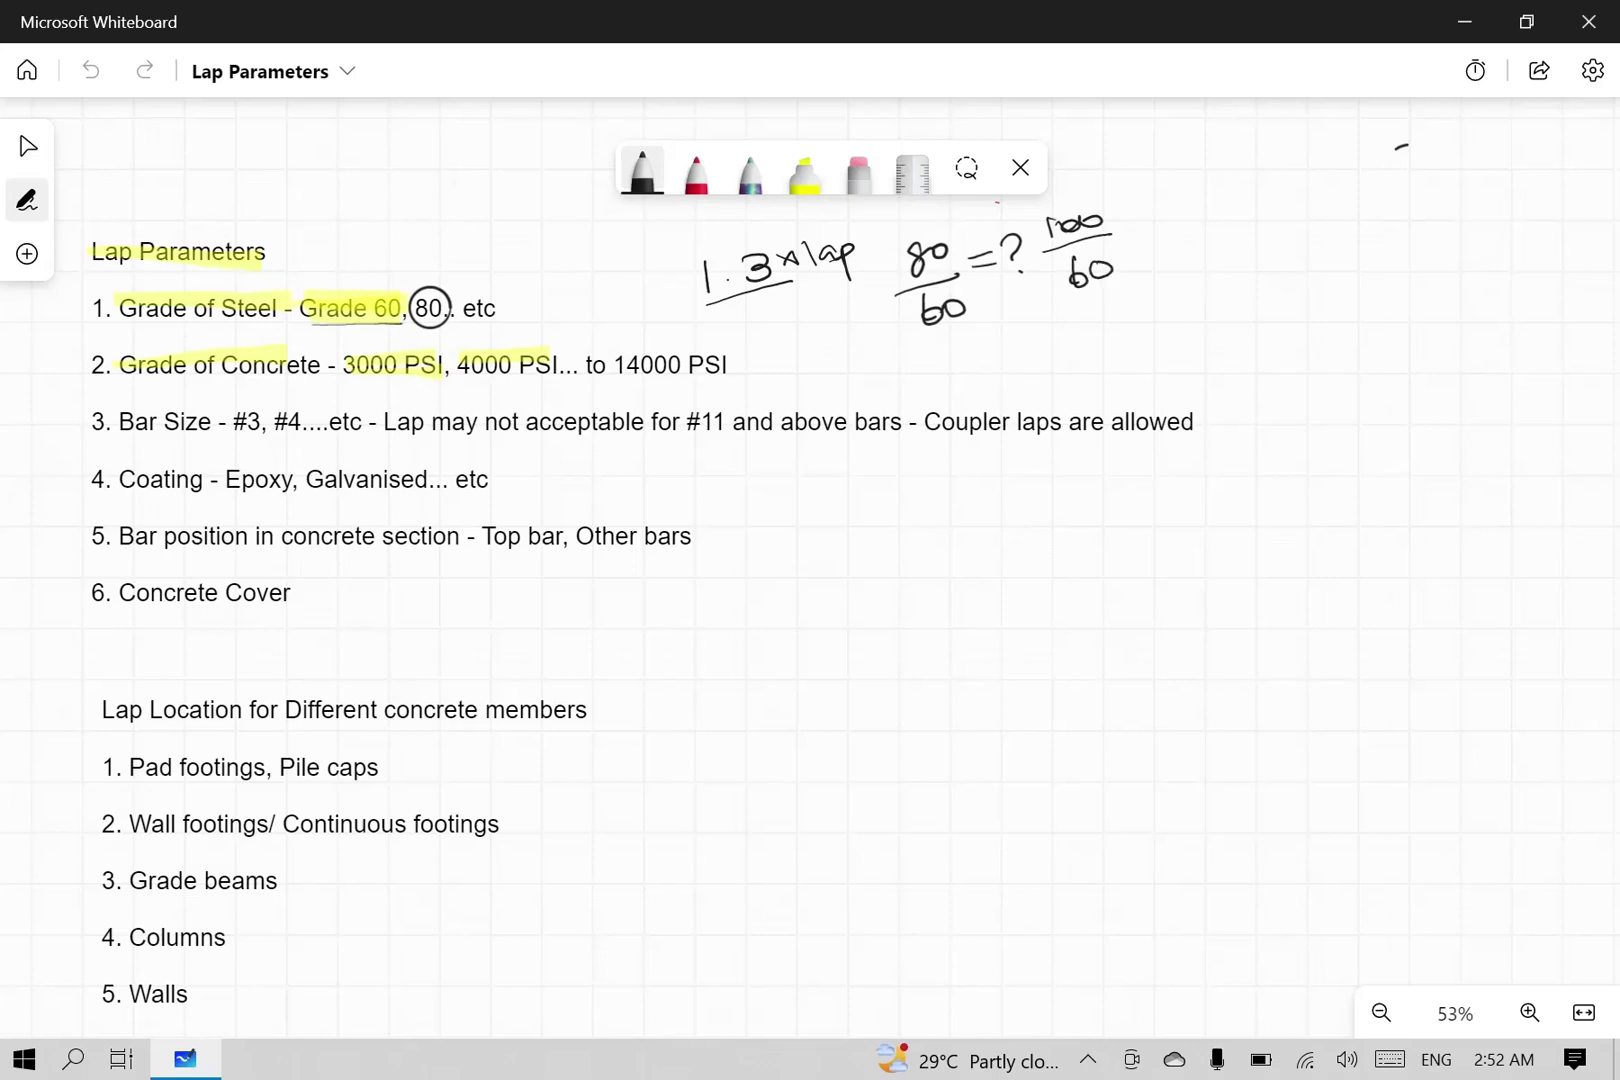
mouse_move(764, 236)
mouse_down()
mouse_move(685, 250)
mouse_move(790, 268)
mouse_move(748, 241)
mouse_up()
Step: Circle 3000 PSI and write '10,000 ≥' to the right of the Grade of Concrete line
click(642, 170)
click(642, 170)
mouse_move(452, 341)
mouse_down()
mouse_move(340, 364)
mouse_move(465, 370)
mouse_up()
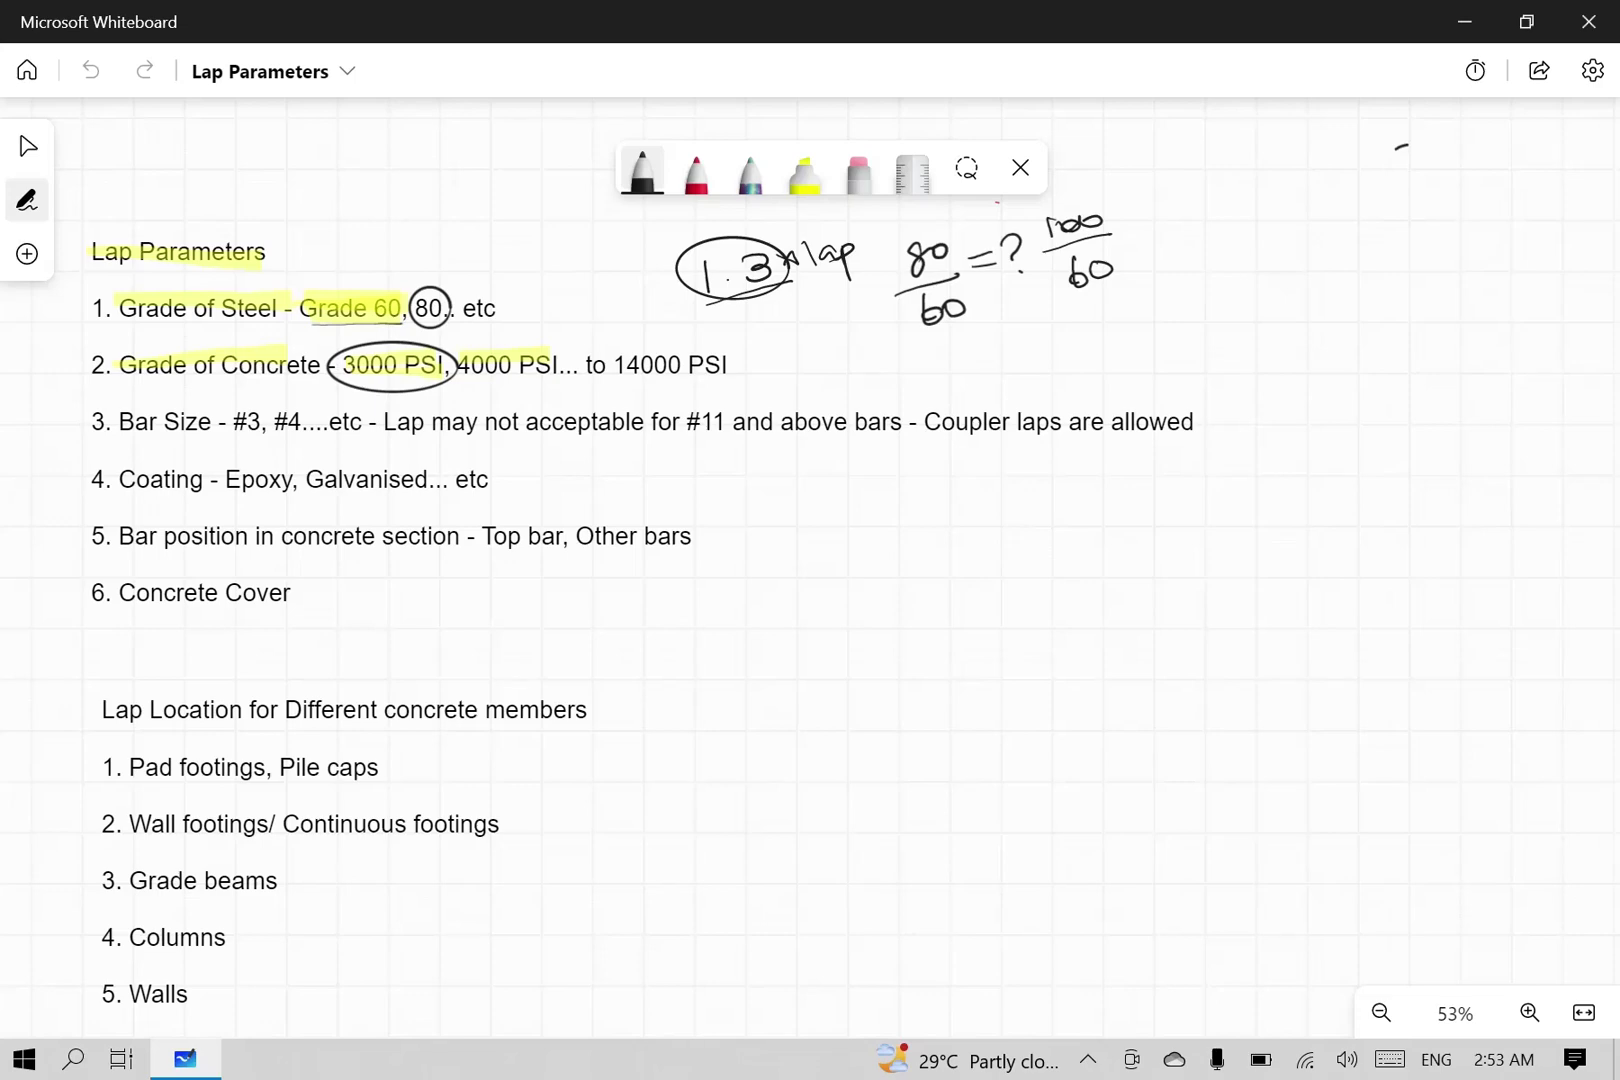
mouse_move(797, 353)
mouse_down()
mouse_move(795, 380)
mouse_move(827, 357)
mouse_up()
drag(862, 354, 929, 357)
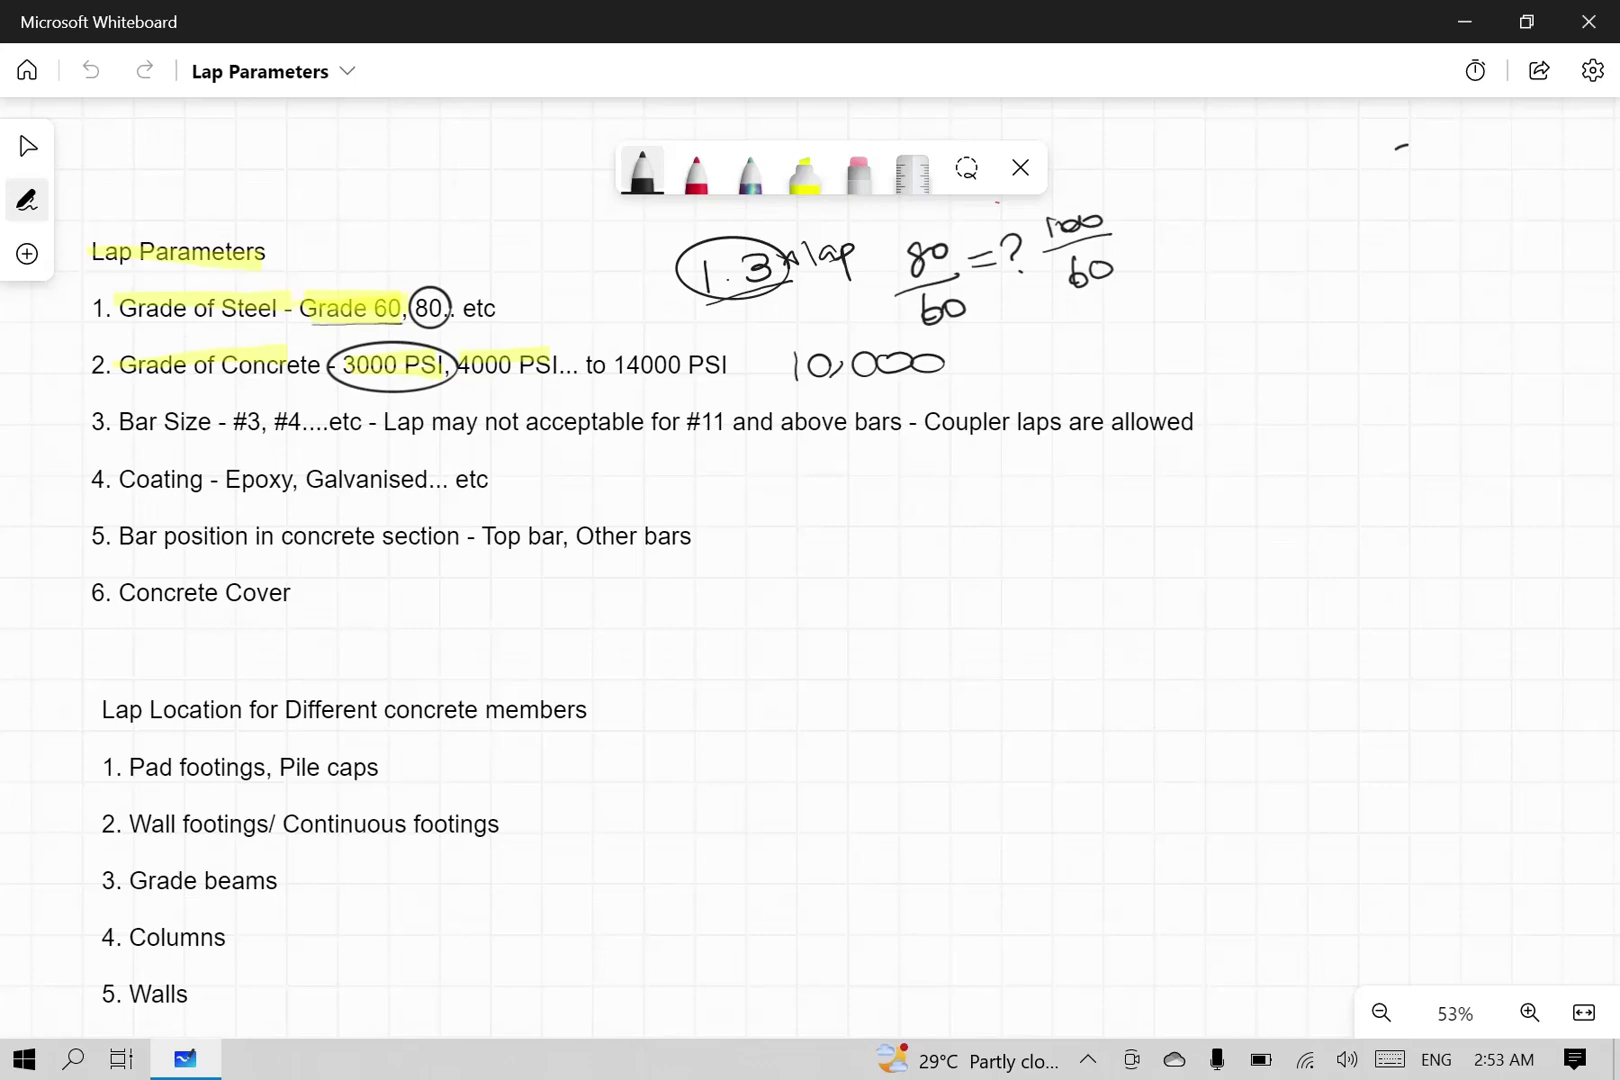
mouse_move(958, 349)
mouse_down()
mouse_move(982, 355)
mouse_move(961, 372)
mouse_move(1001, 375)
mouse_up()
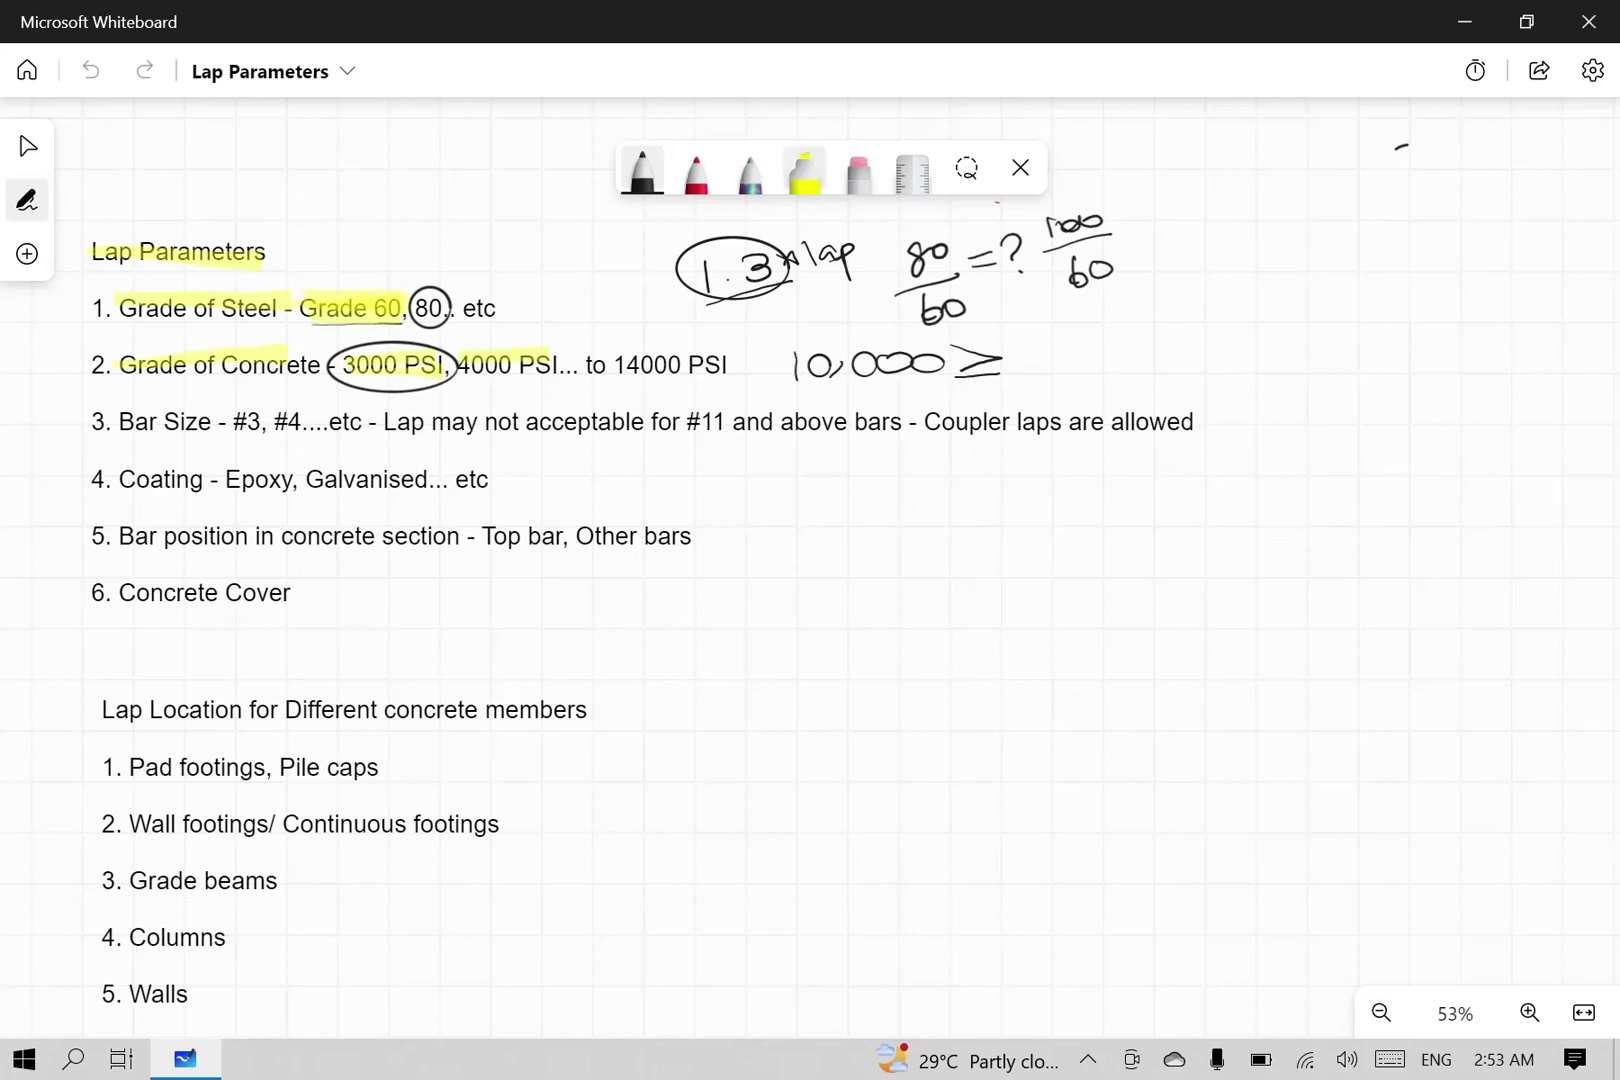
Step: Highlight the Bar Size line with its #11 restriction and coupler-lap note, plus the Coating line
click(805, 172)
drag(121, 414, 542, 413)
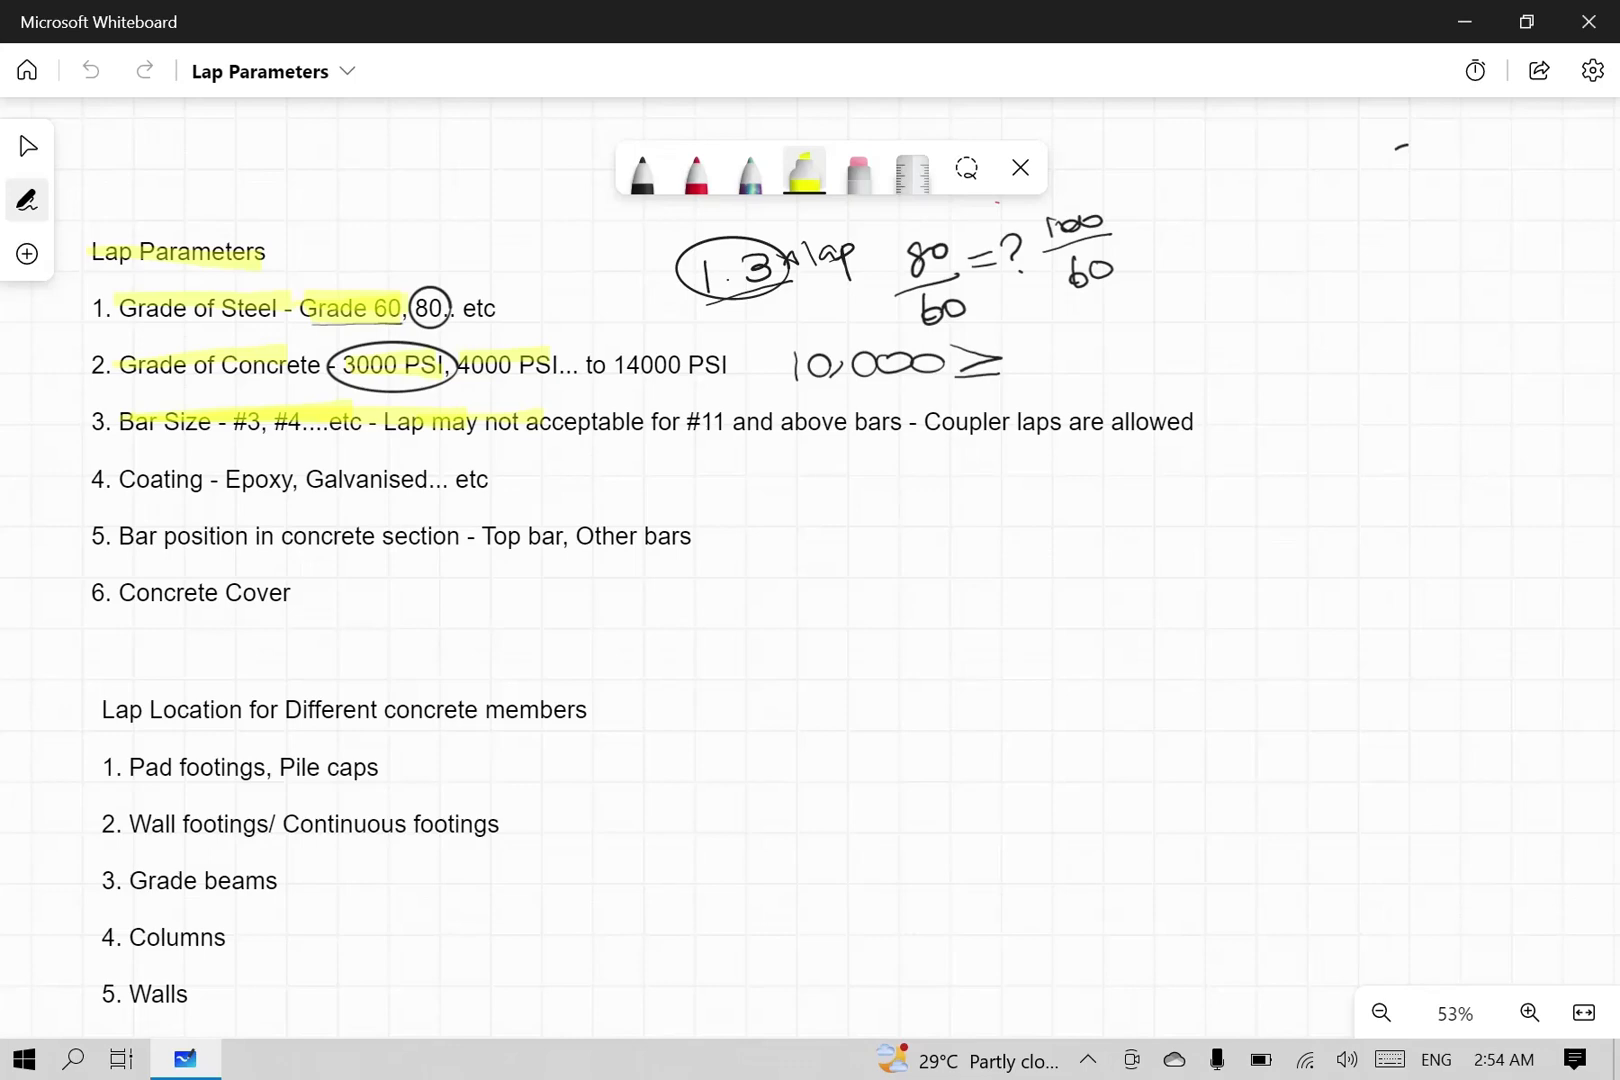
drag(545, 418, 890, 416)
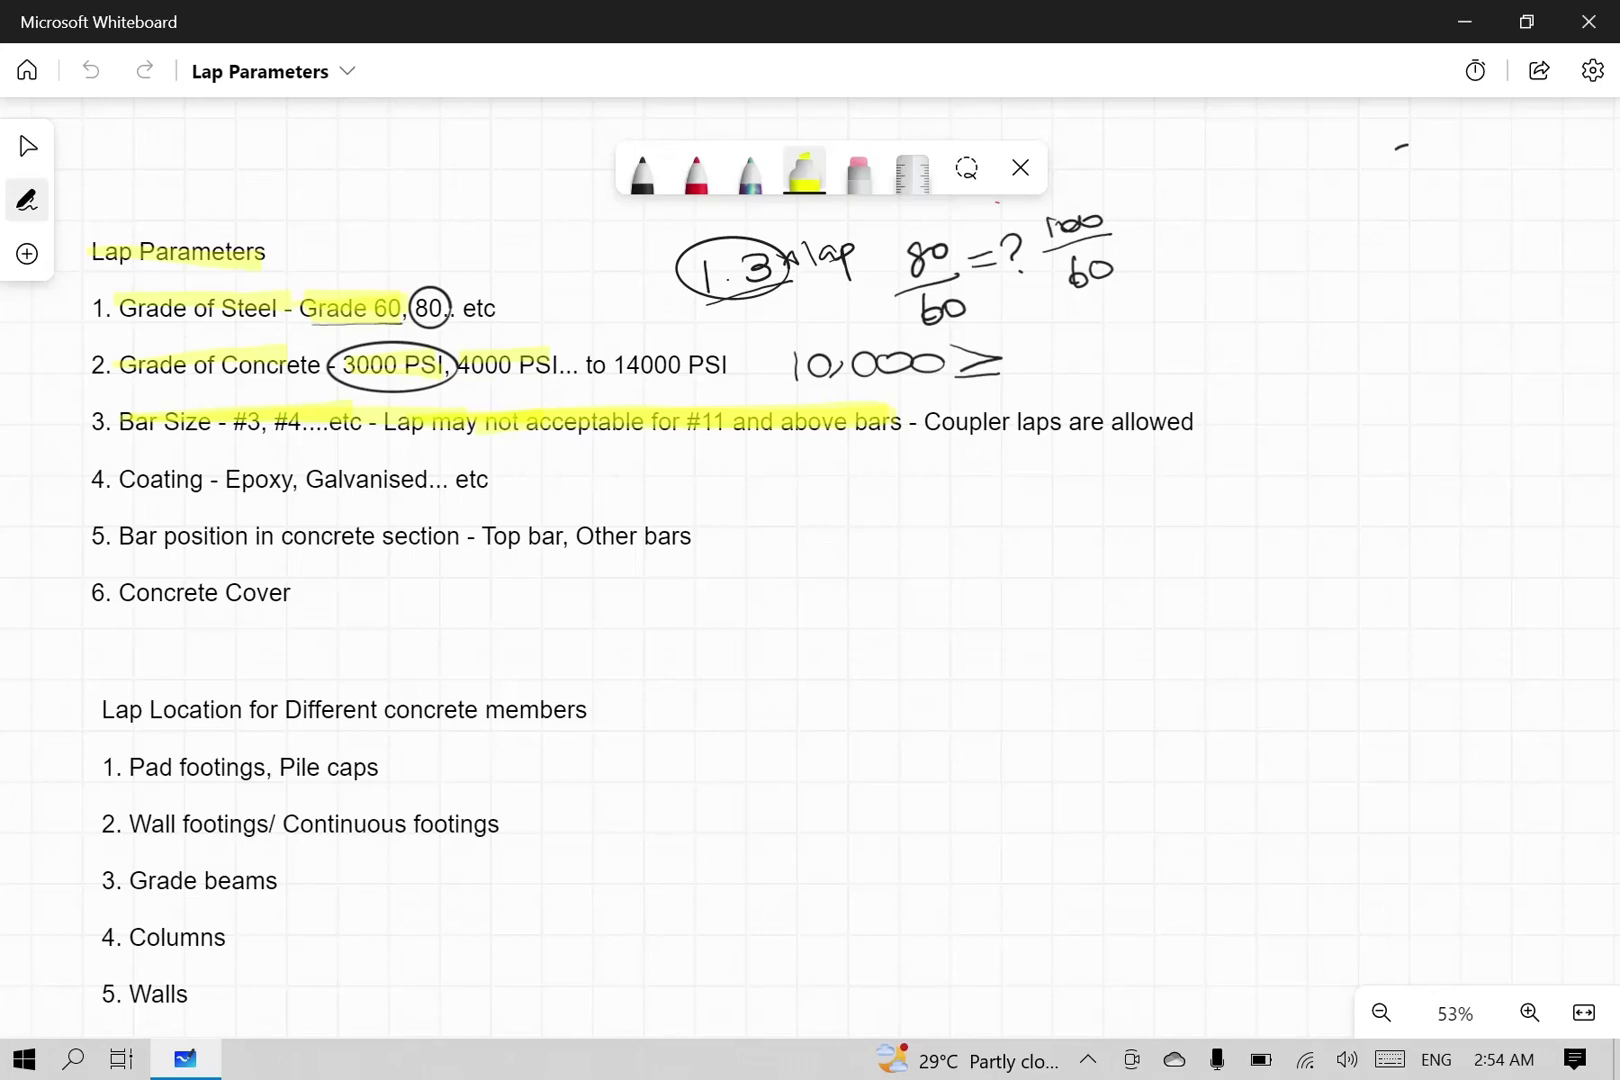
drag(922, 421, 1190, 425)
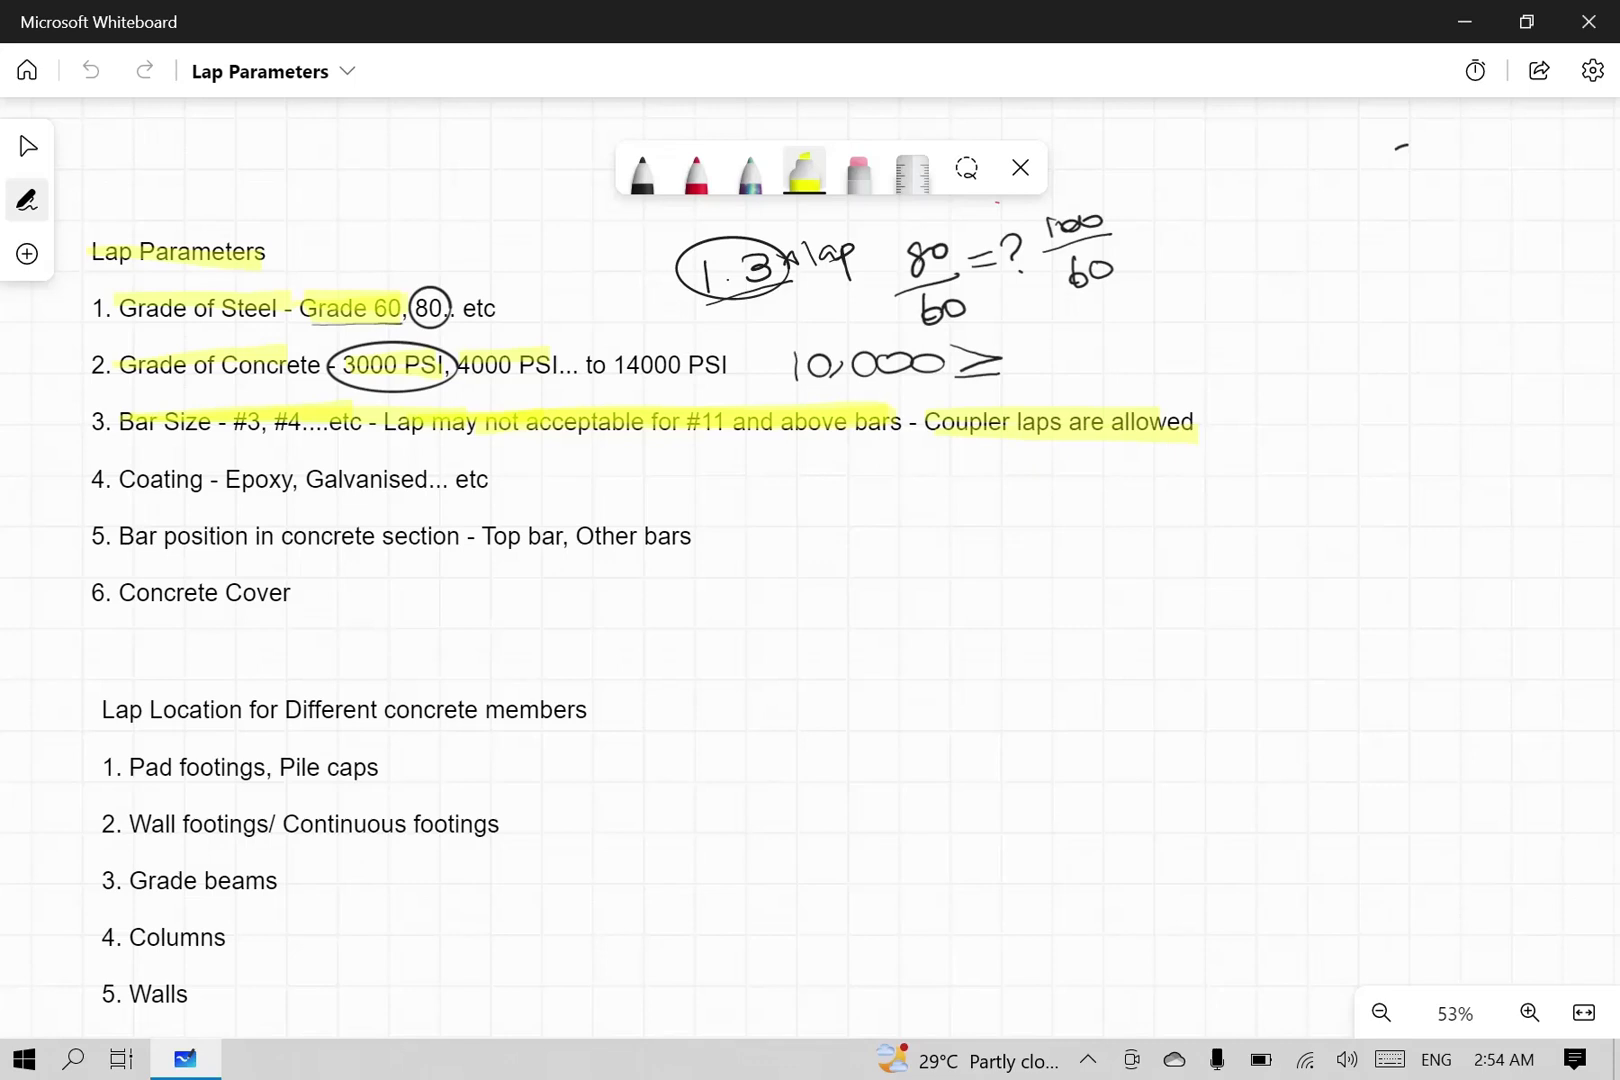
drag(118, 479, 476, 479)
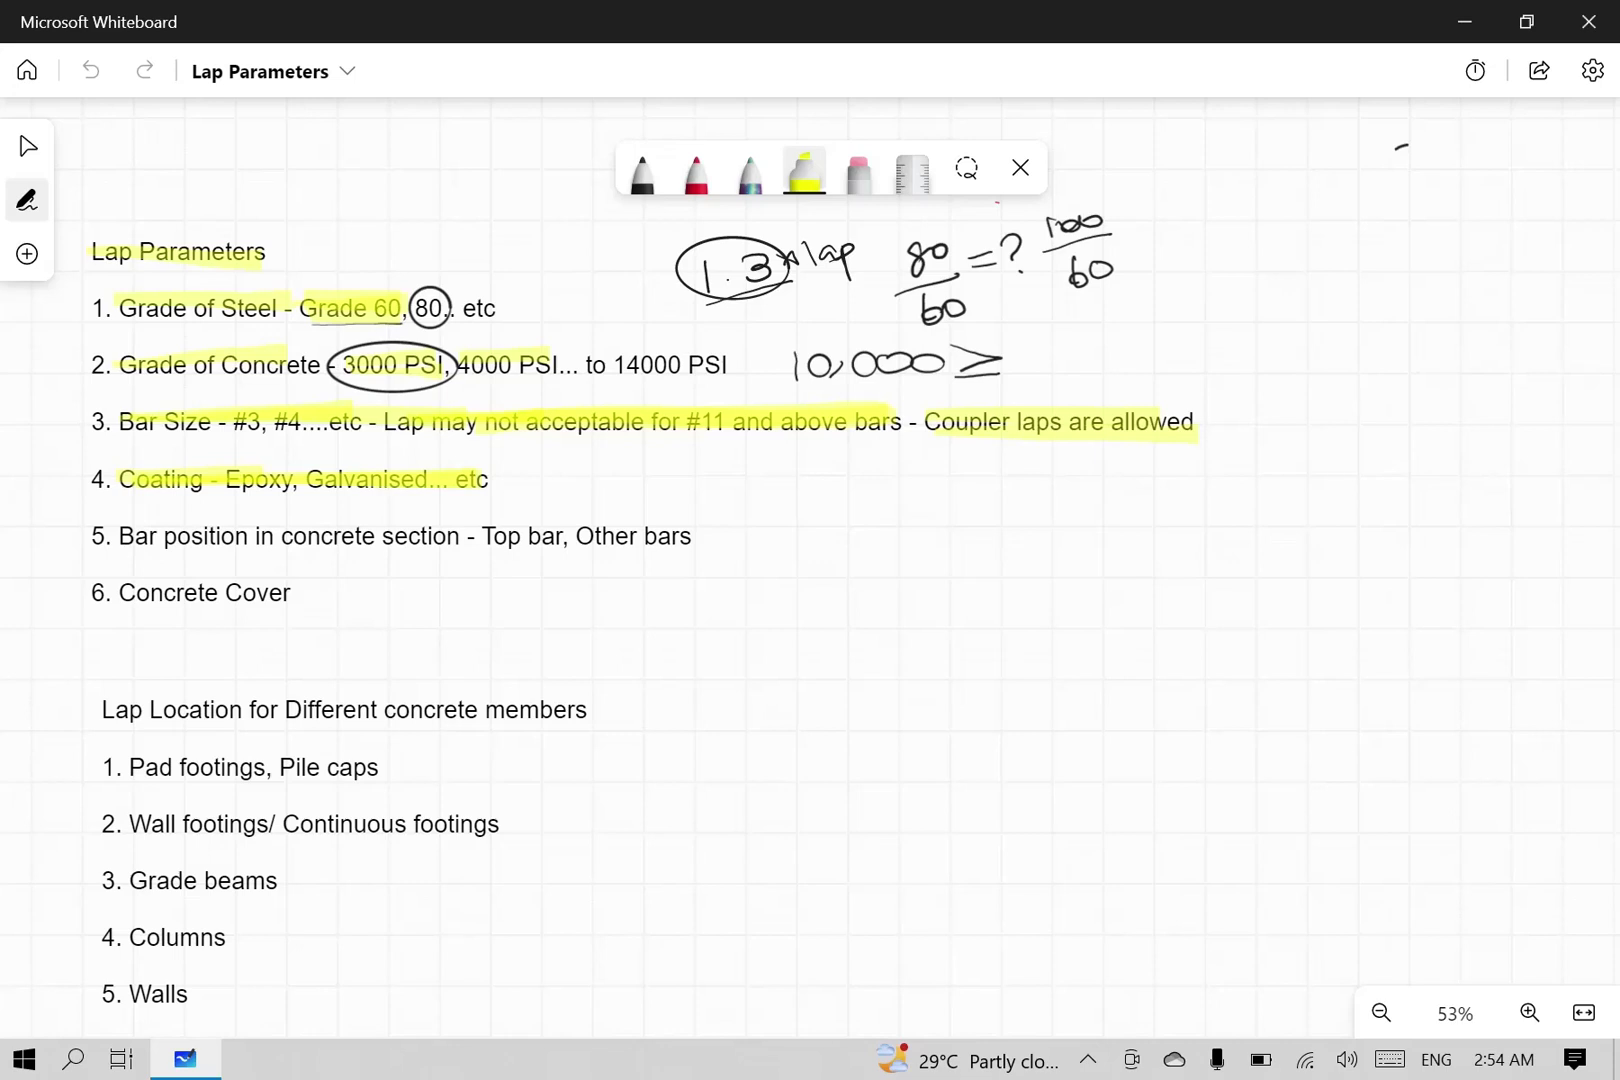
Step: Write a '1.5x' factor in black ink beside the Coating item and circle it
click(642, 172)
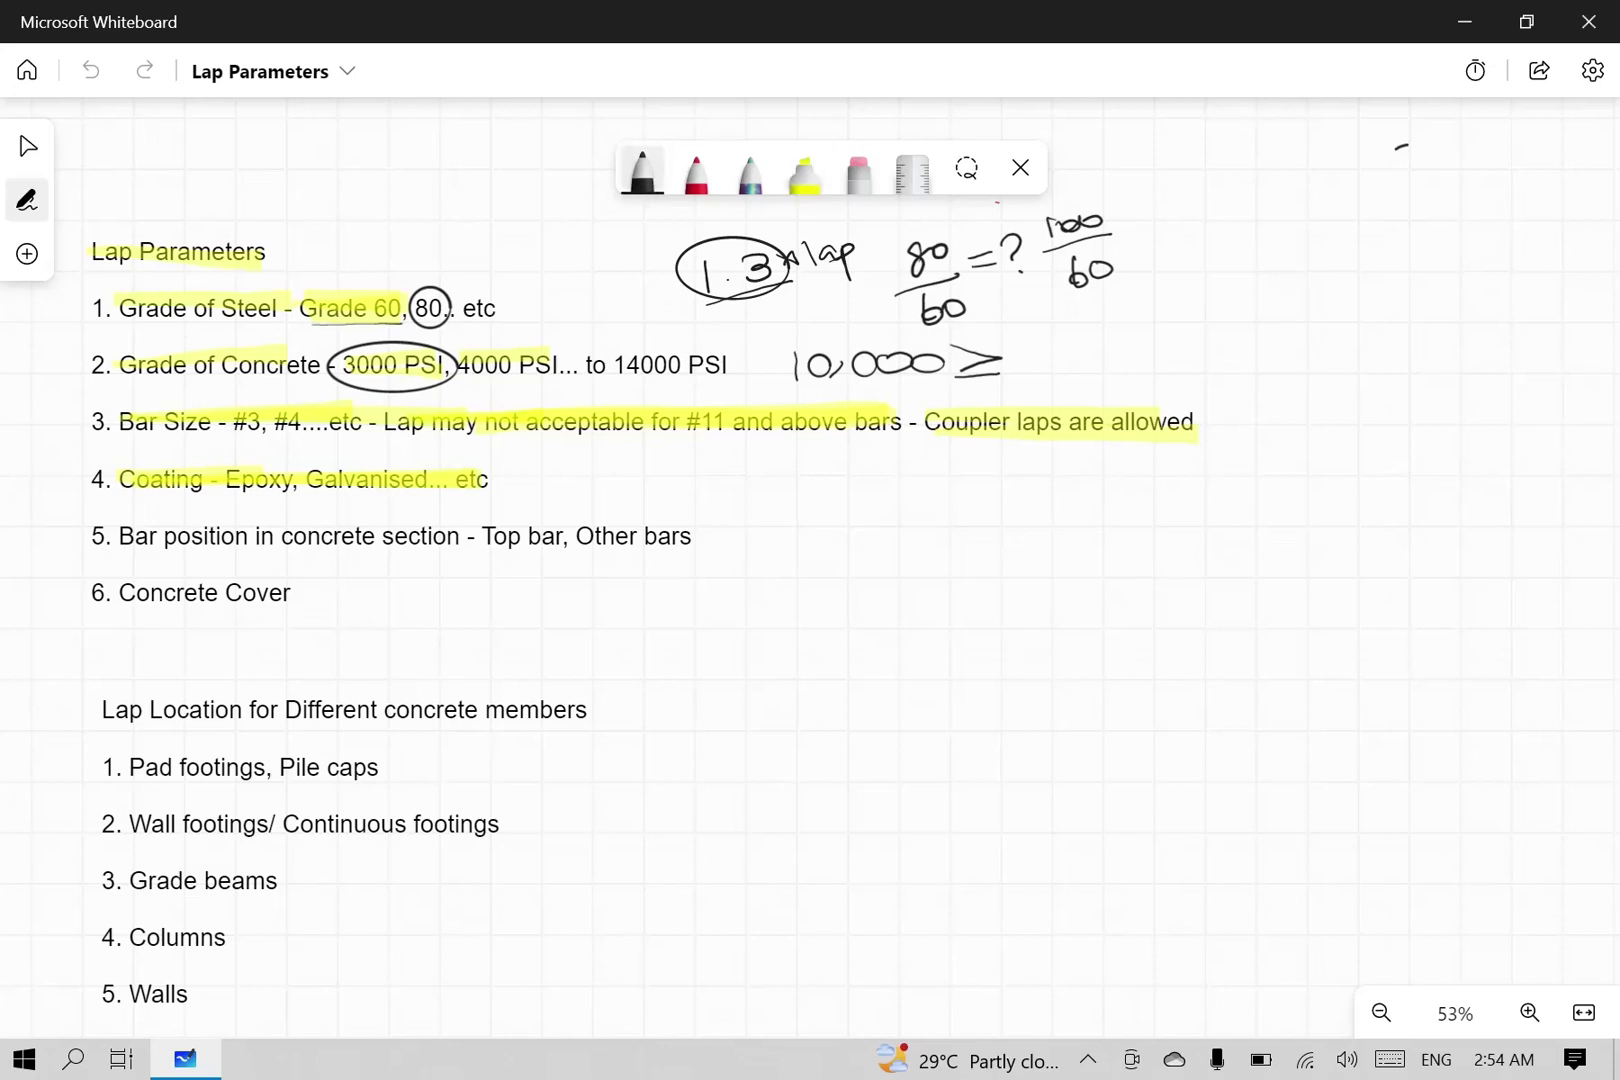
mouse_move(560, 473)
mouse_down()
mouse_move(558, 506)
mouse_move(640, 495)
mouse_move(614, 496)
mouse_up()
click(572, 491)
mouse_move(645, 464)
mouse_down()
mouse_move(630, 449)
mouse_move(559, 530)
mouse_move(620, 460)
mouse_up()
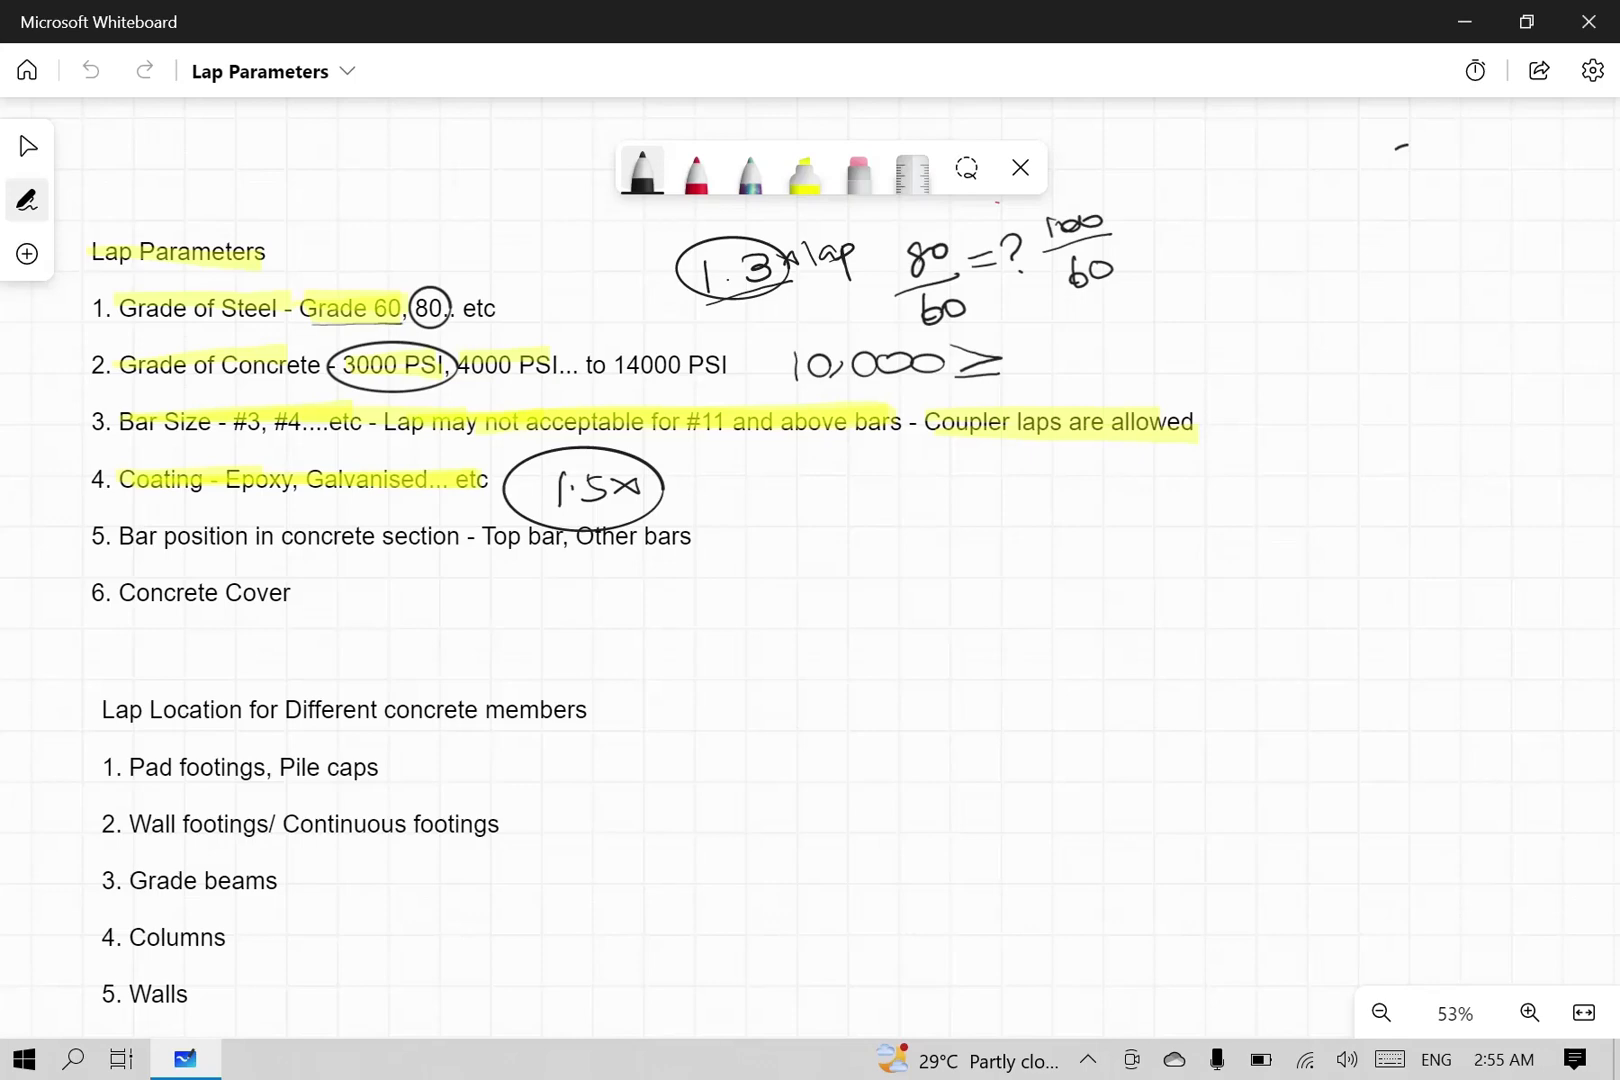
Step: Highlight 'Bar position in concrete section – Top bar, Other bars' in yellow, then return to black ink
click(805, 170)
drag(119, 536, 691, 536)
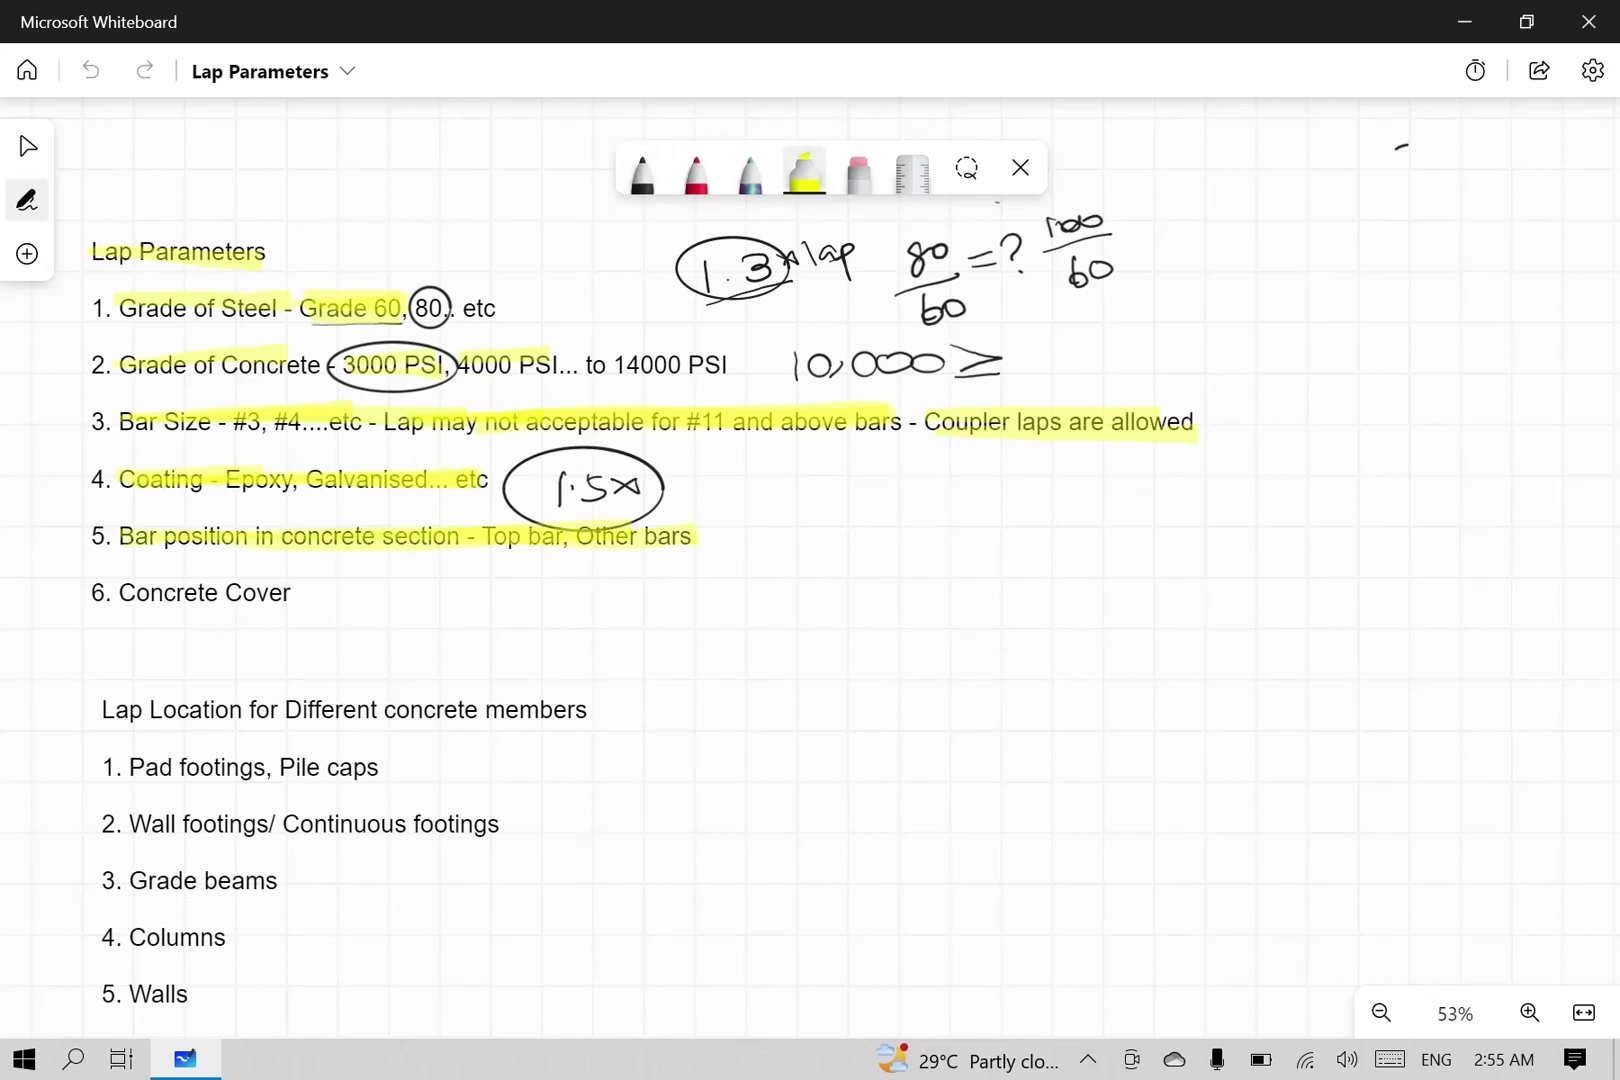
click(642, 172)
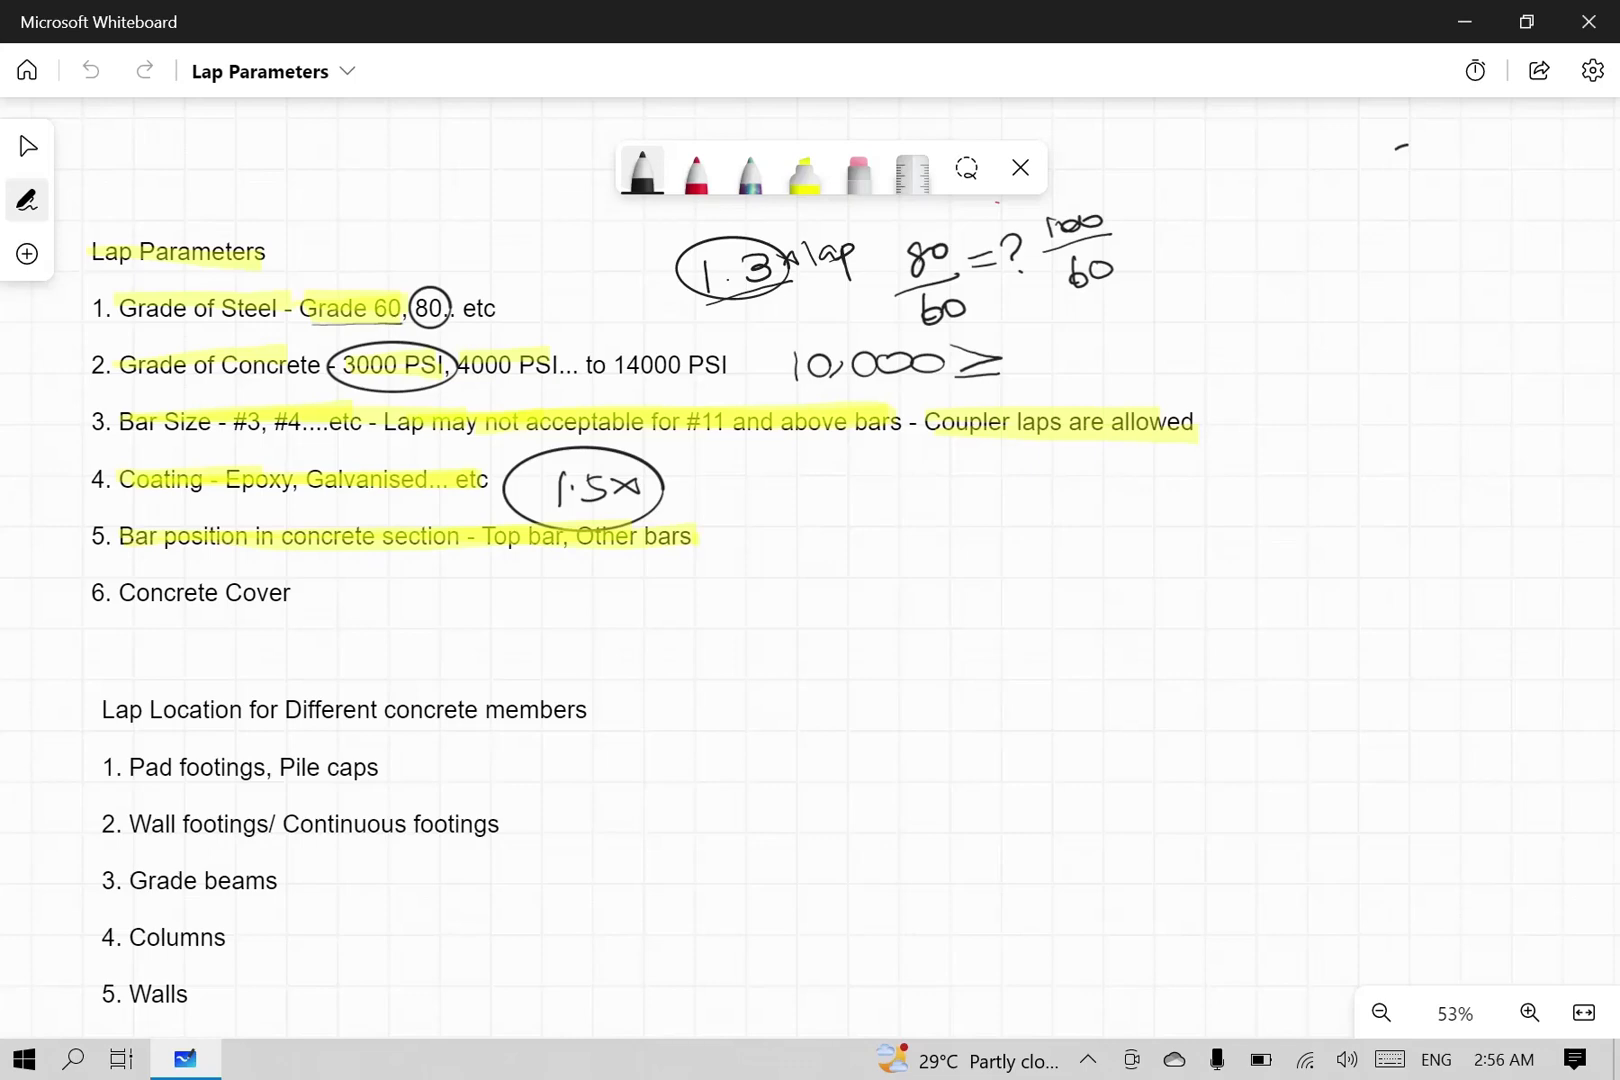
Step: Sketch a beam section with parallel lines, a 12" depth dimension and an arrow to Top bar
drag(781, 537, 1108, 499)
drag(774, 647, 1117, 598)
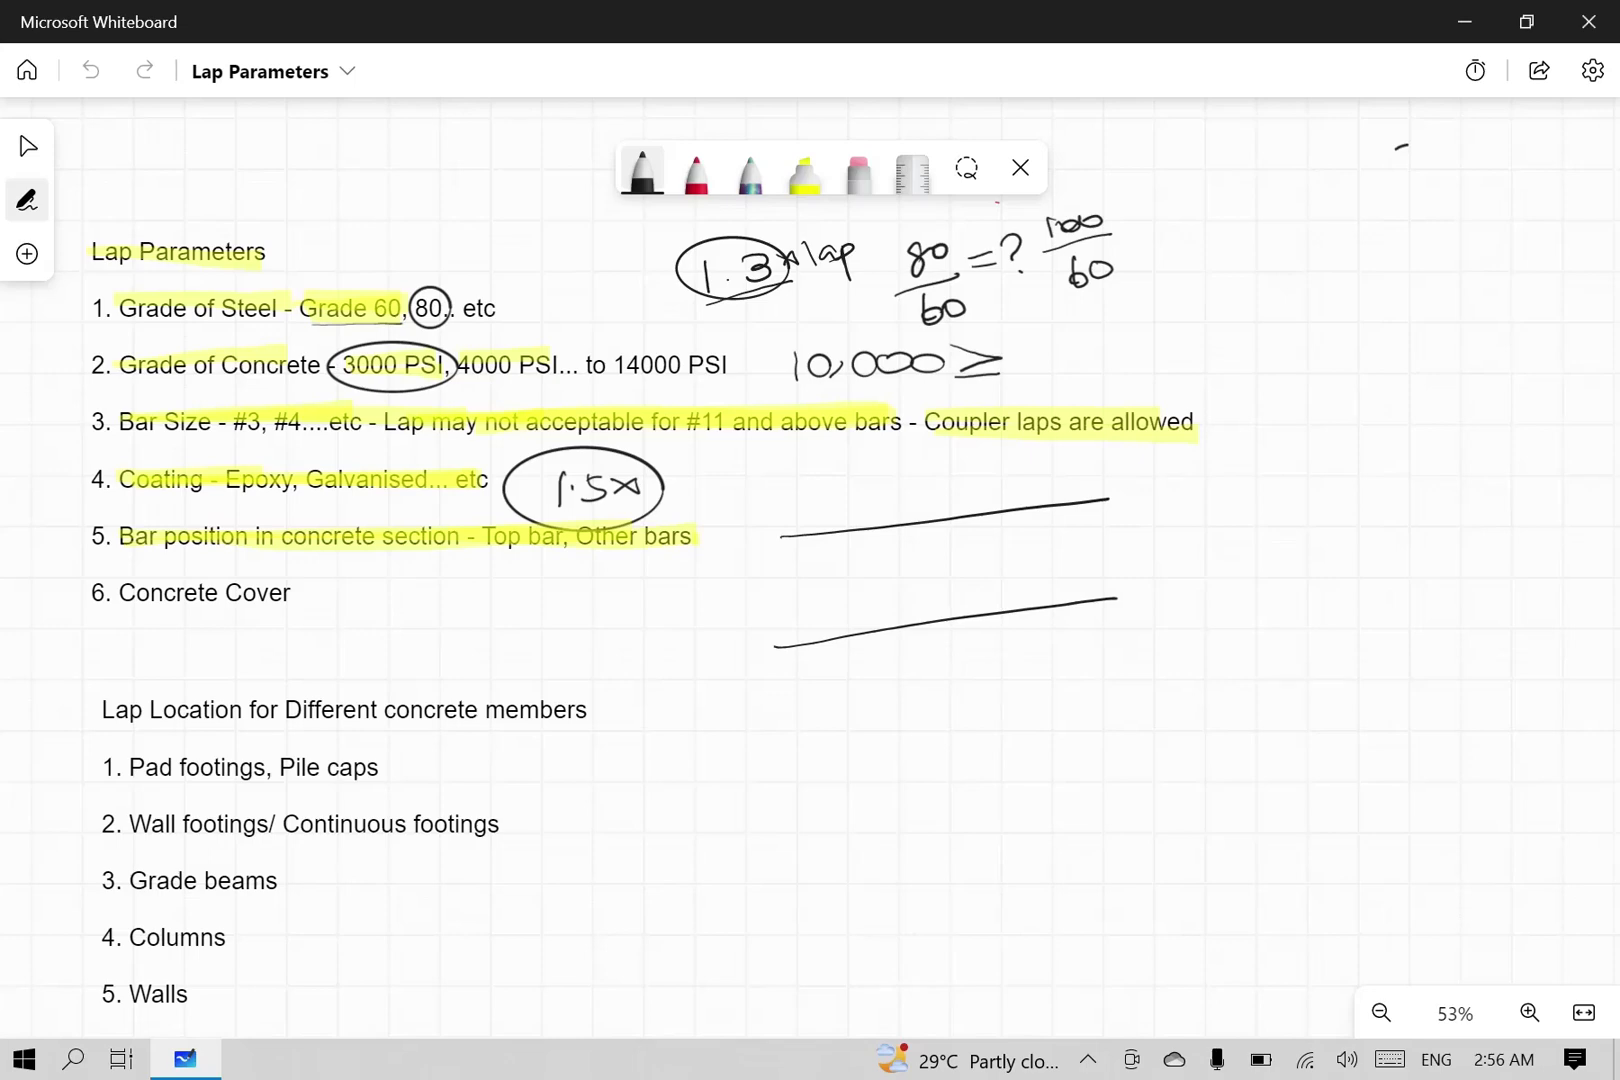
drag(795, 558, 1053, 523)
mouse_move(837, 557)
mouse_down()
mouse_move(857, 630)
mouse_move(842, 556)
mouse_move(795, 622)
mouse_up()
drag(806, 601, 829, 613)
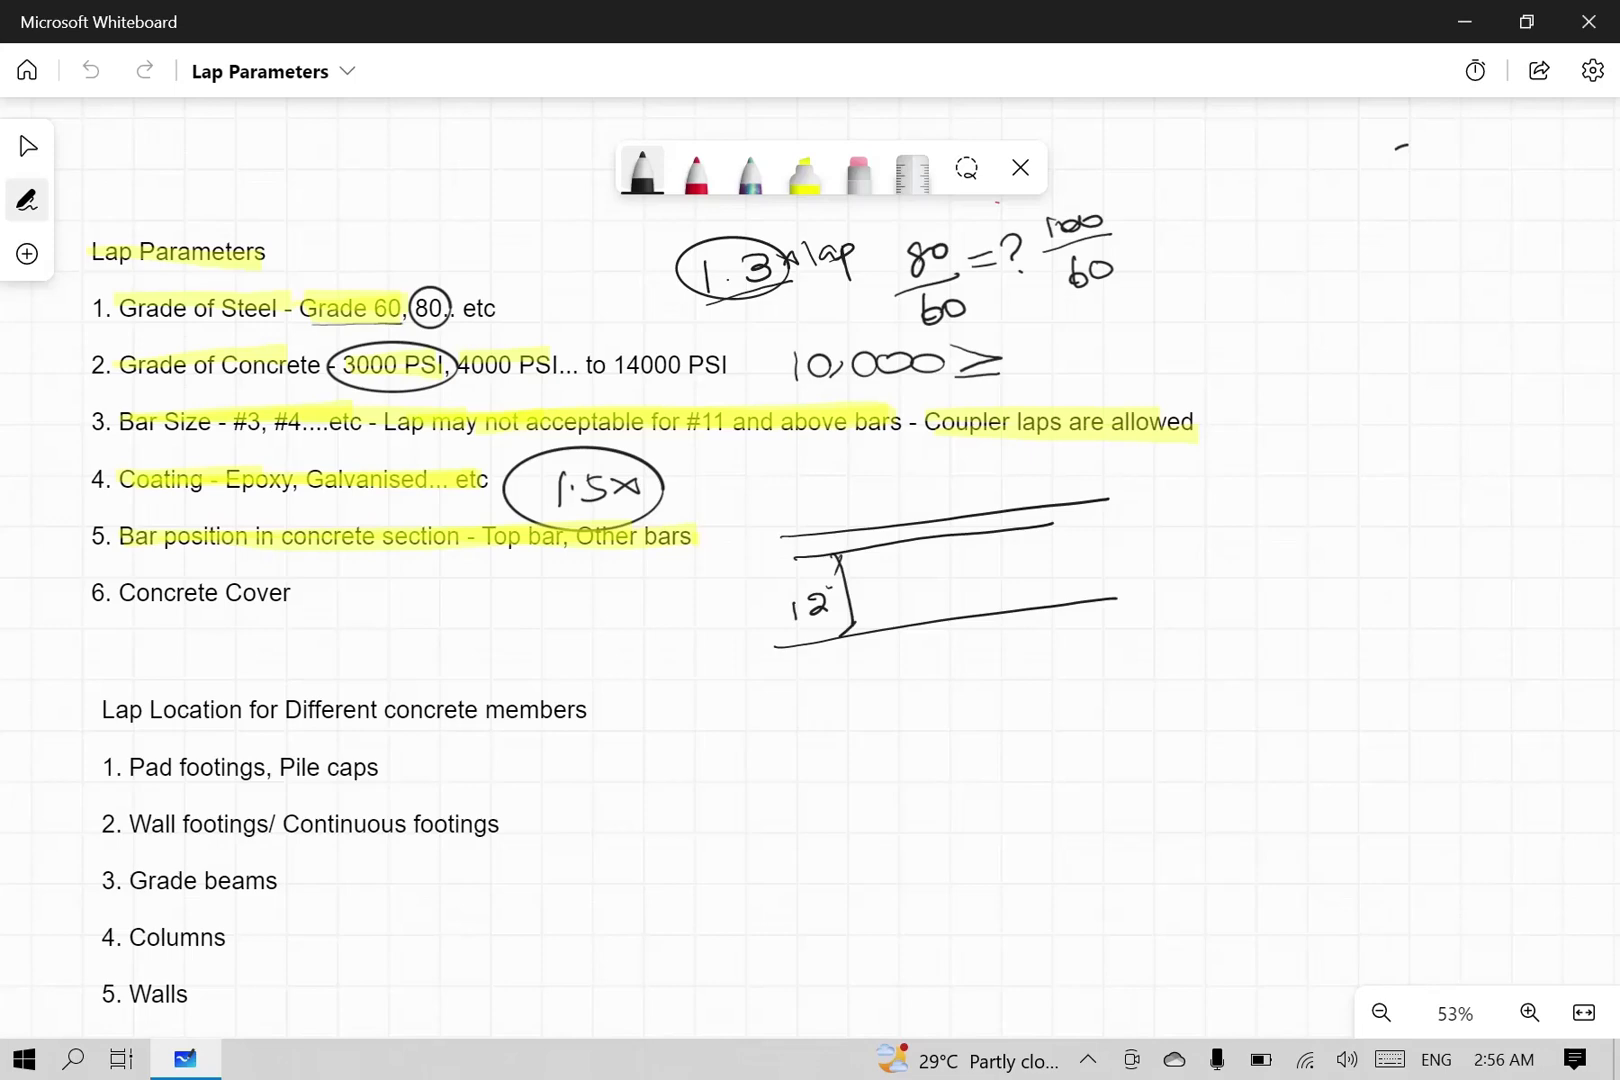
mouse_move(737, 604)
mouse_down()
mouse_move(528, 557)
mouse_move(566, 562)
mouse_up()
Step: Sketch a boxed section with a vertical line labelled 'other', three horizontal bars and a base line
drag(1202, 505, 1223, 735)
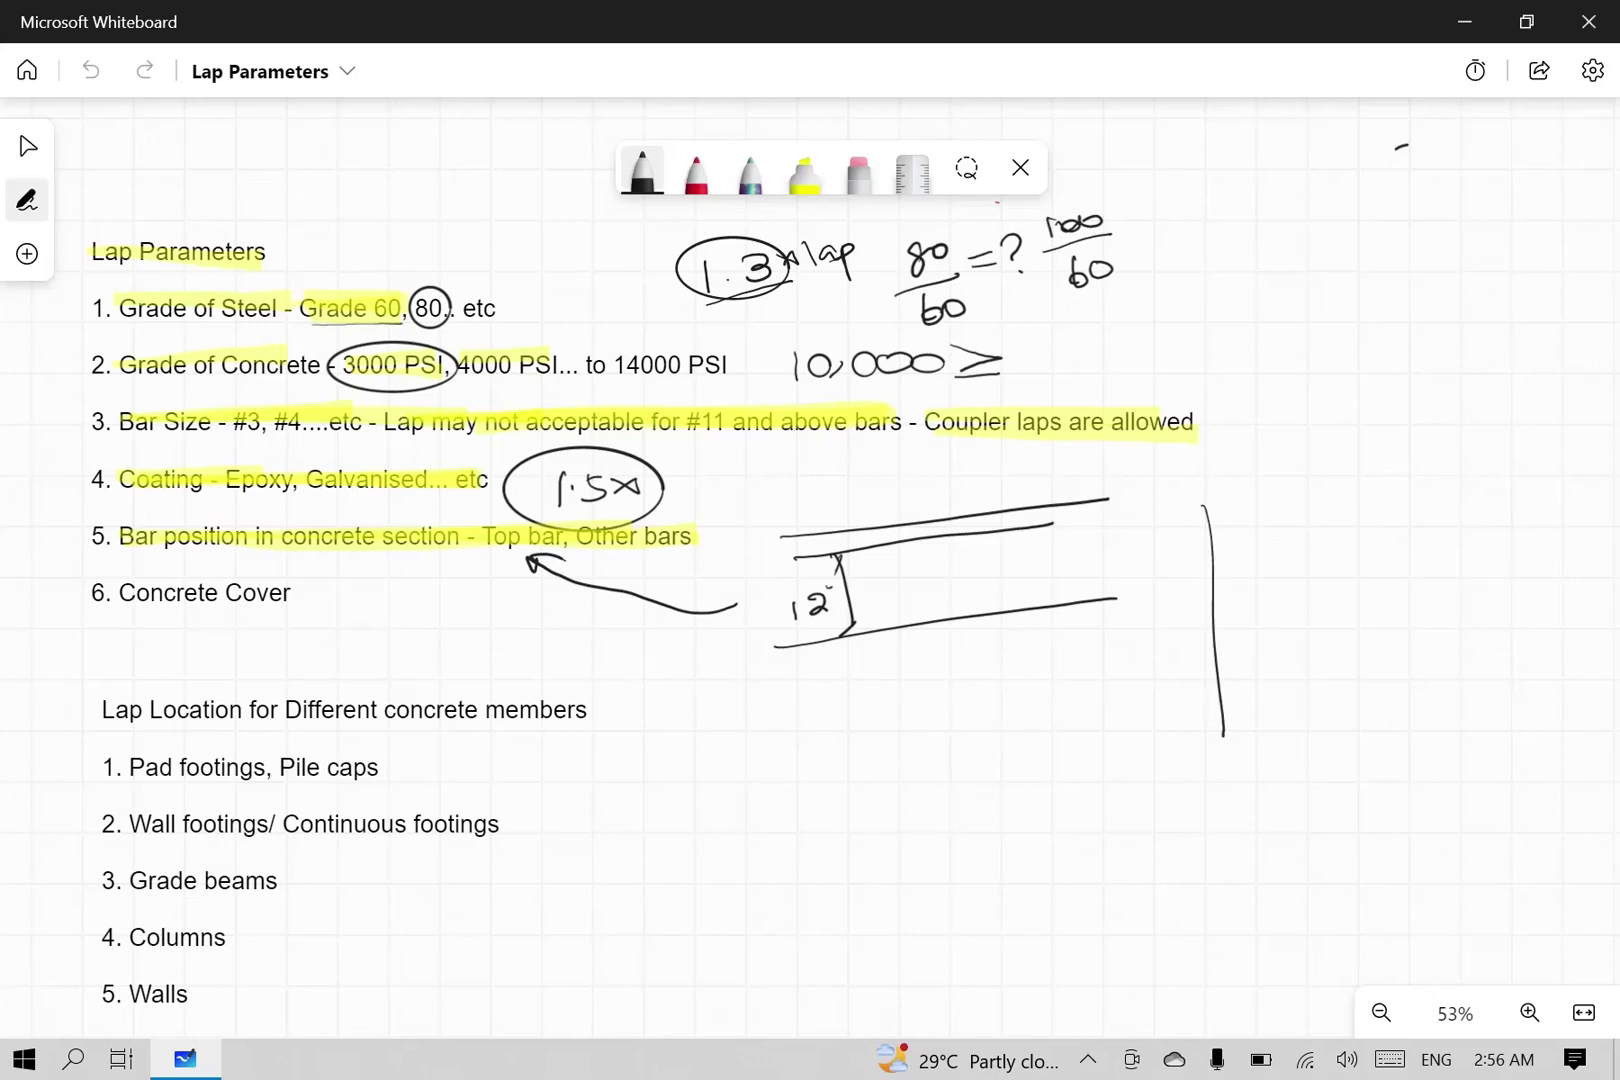
drag(1210, 570, 1242, 566)
mouse_move(1255, 560)
mouse_down()
mouse_move(1280, 554)
mouse_move(1284, 571)
mouse_move(1366, 543)
mouse_up()
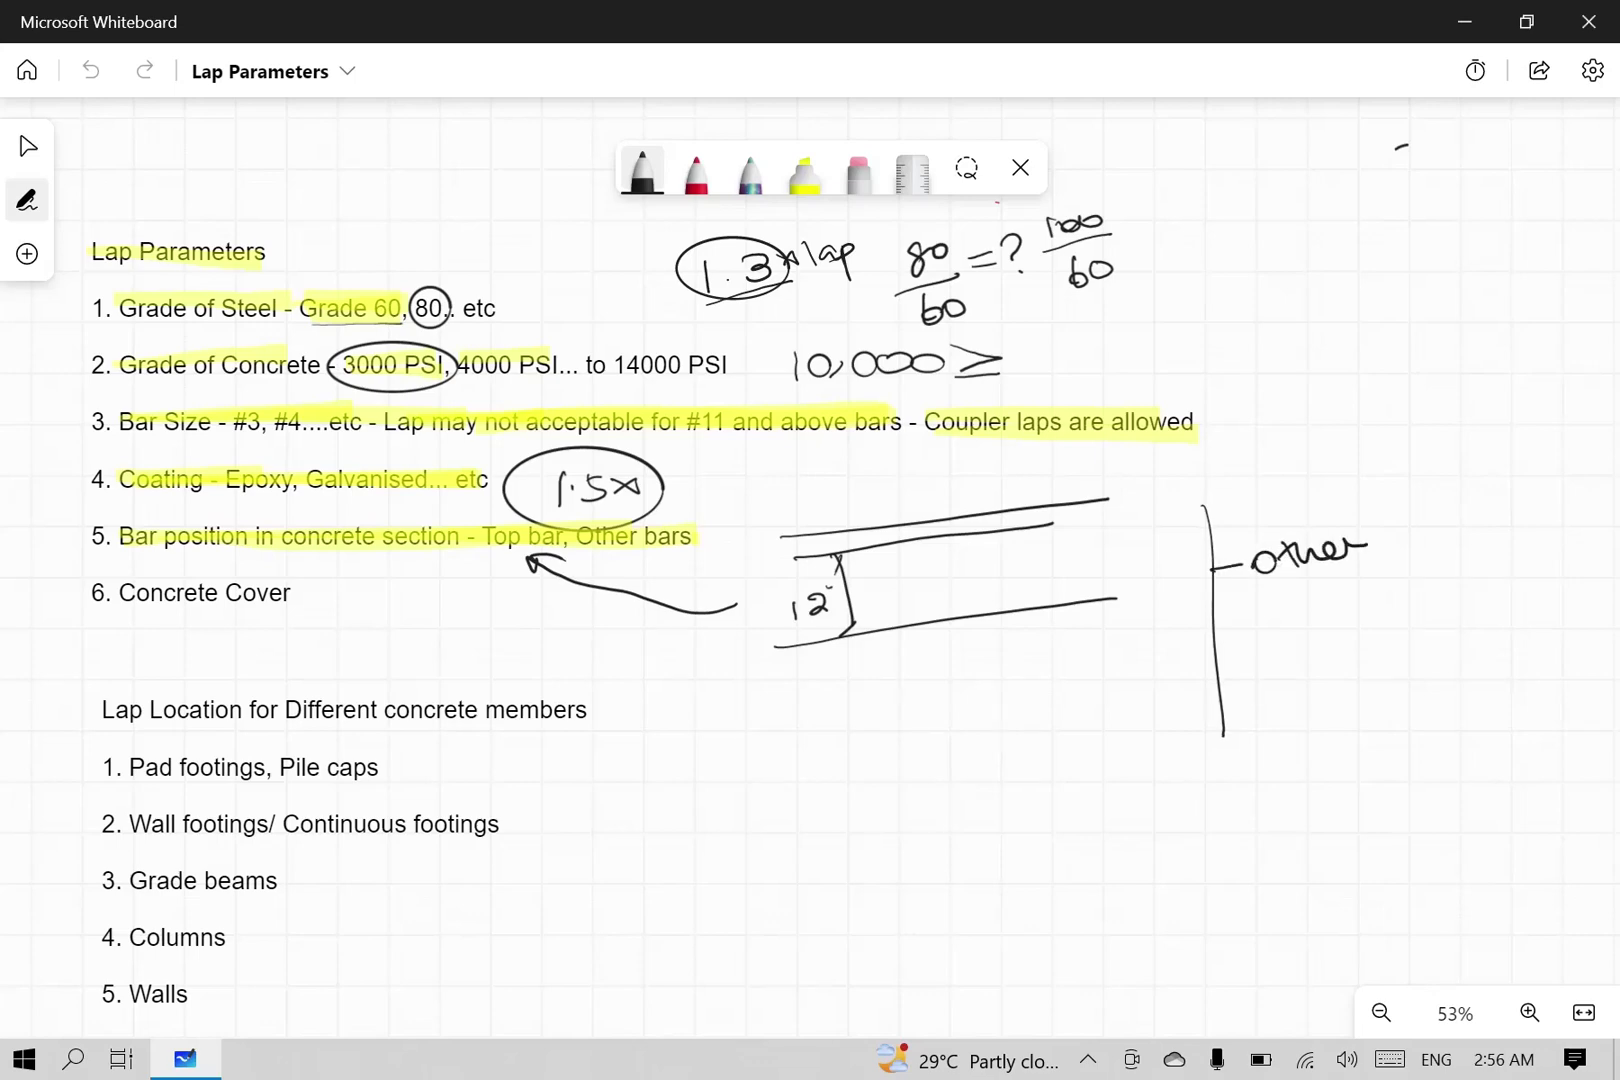
drag(1160, 629, 1392, 627)
drag(1178, 678, 1388, 668)
drag(1174, 732, 1408, 715)
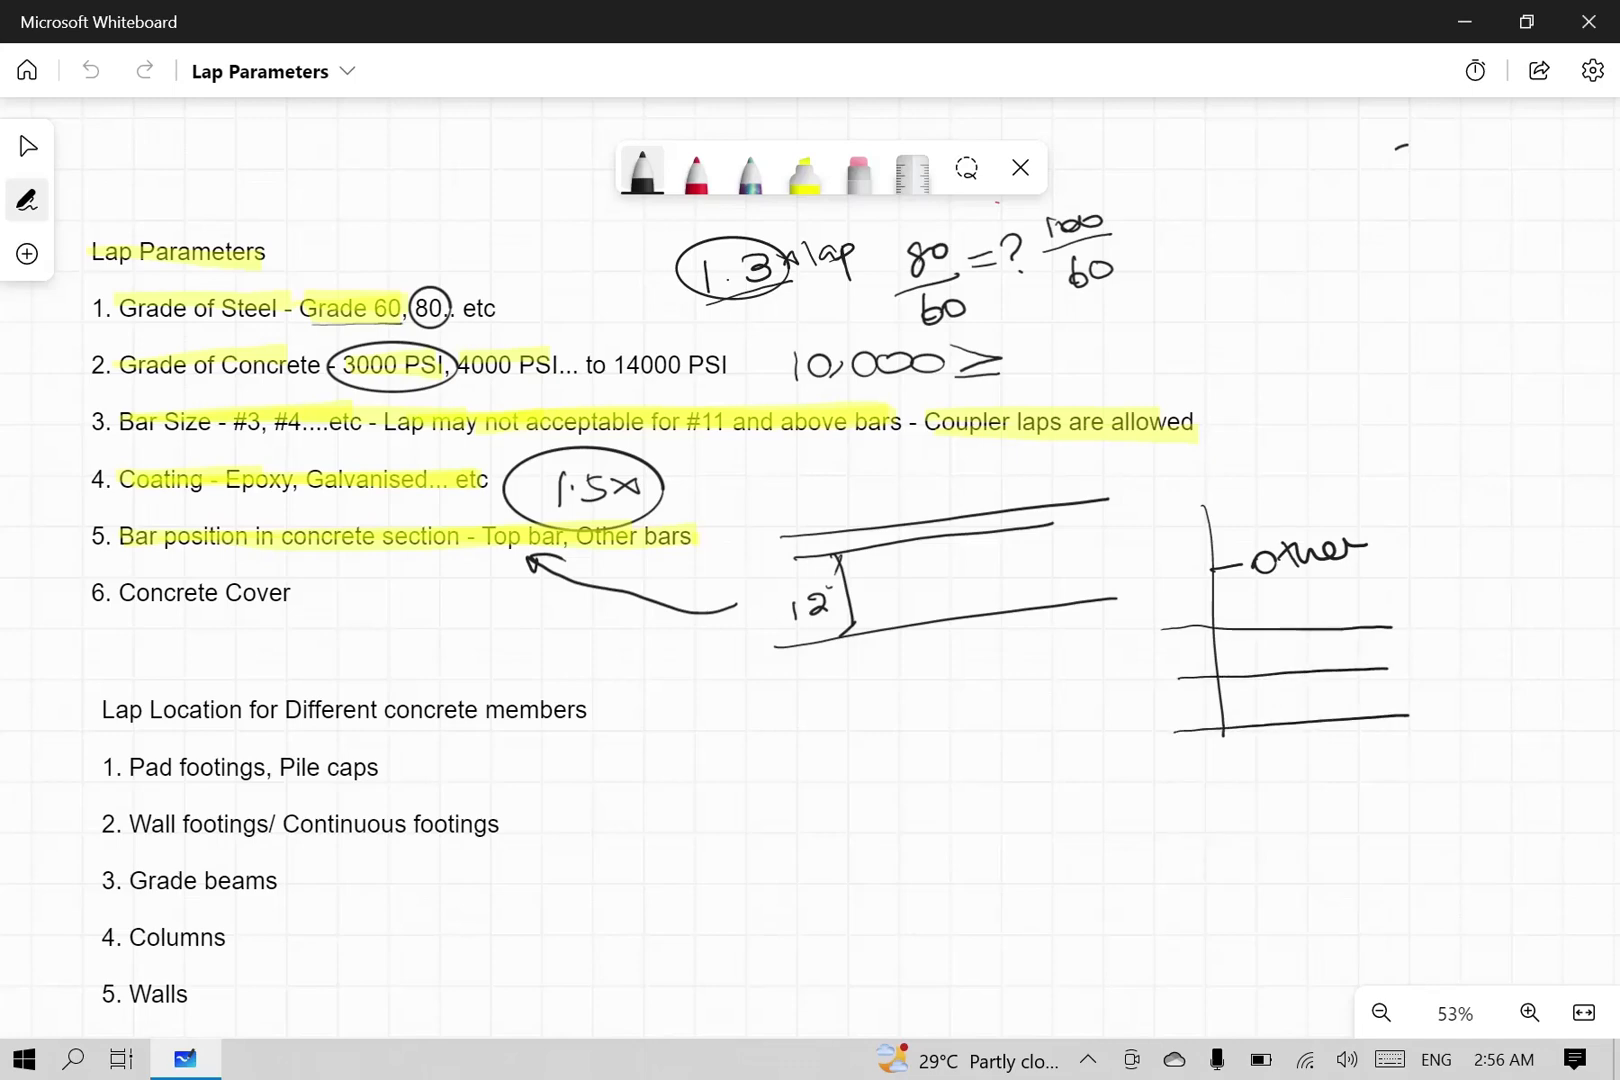
mouse_move(1116, 784)
mouse_down()
mouse_move(1420, 763)
mouse_move(1121, 777)
mouse_move(1354, 760)
mouse_up()
mouse_move(1147, 521)
mouse_down()
mouse_move(1397, 501)
mouse_move(1210, 516)
mouse_move(1420, 605)
mouse_move(1441, 759)
mouse_move(1398, 503)
mouse_move(1387, 522)
mouse_up()
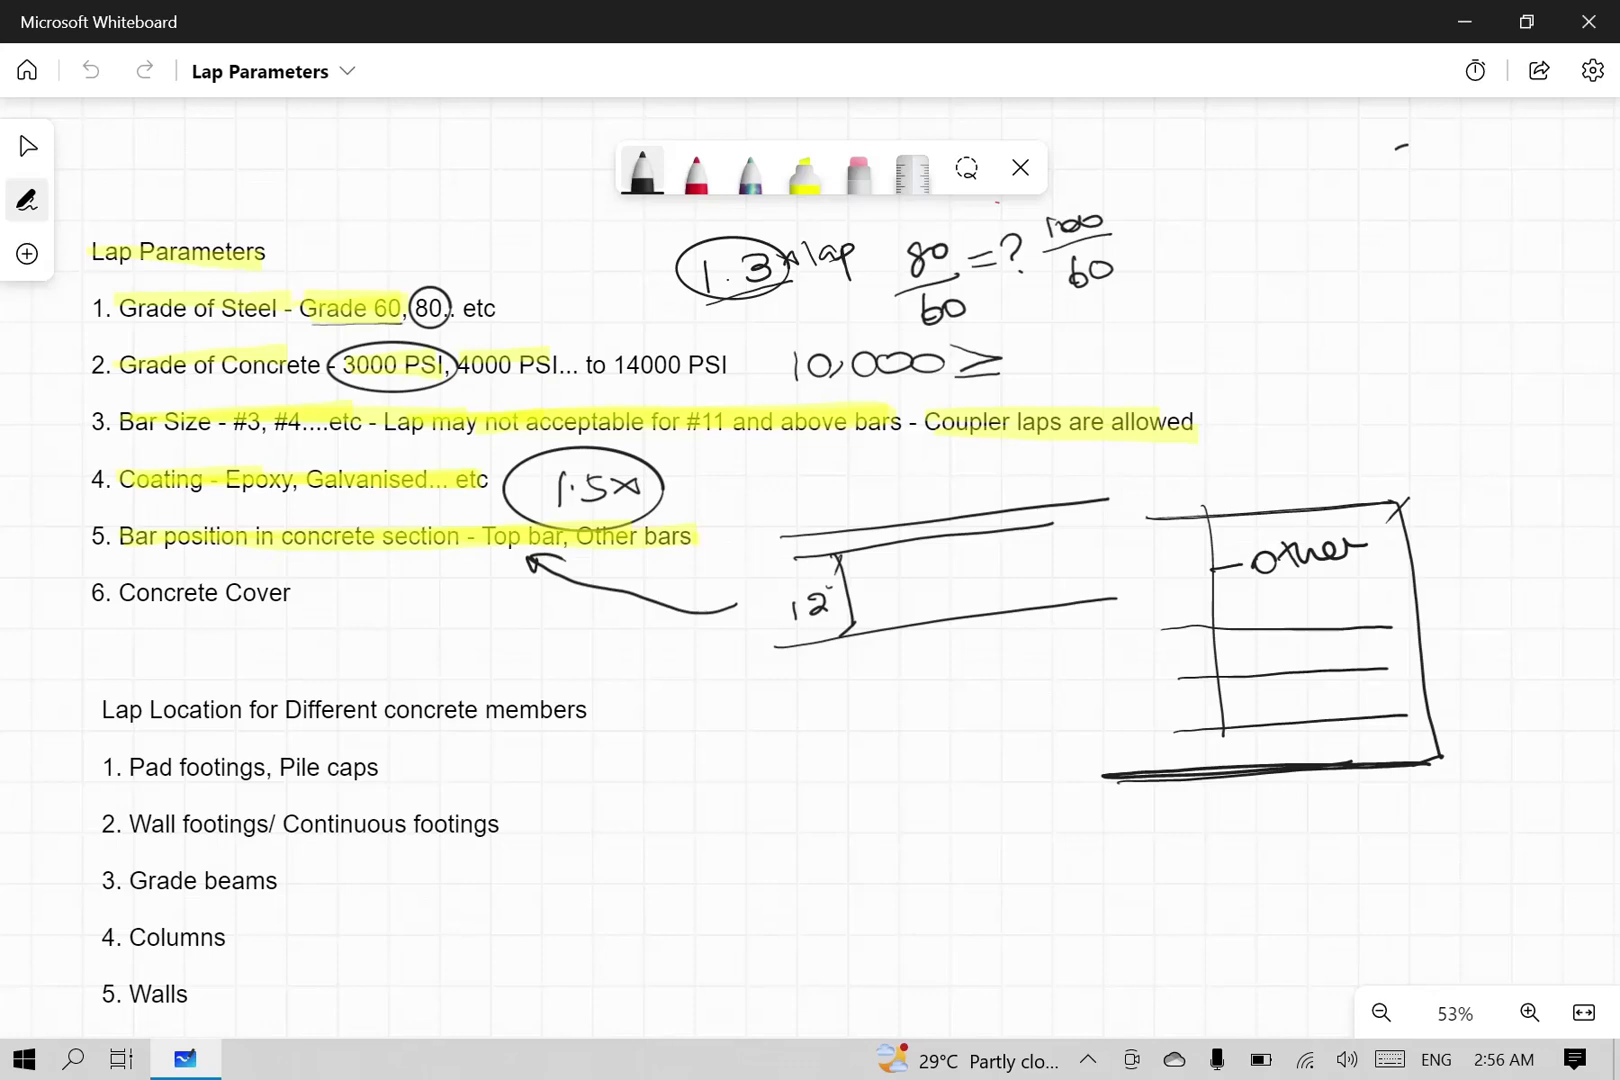
Step: Draw a curved bar bend inside the box and write a circled 'TOP' label to its right
drag(1389, 590, 1280, 670)
mouse_move(1437, 571)
mouse_down()
mouse_move(1441, 596)
mouse_move(1457, 568)
mouse_up()
drag(1462, 574, 1478, 612)
mouse_move(1474, 576)
mouse_down()
mouse_move(1478, 596)
mouse_move(1432, 618)
mouse_move(1530, 568)
mouse_move(1425, 565)
mouse_up()
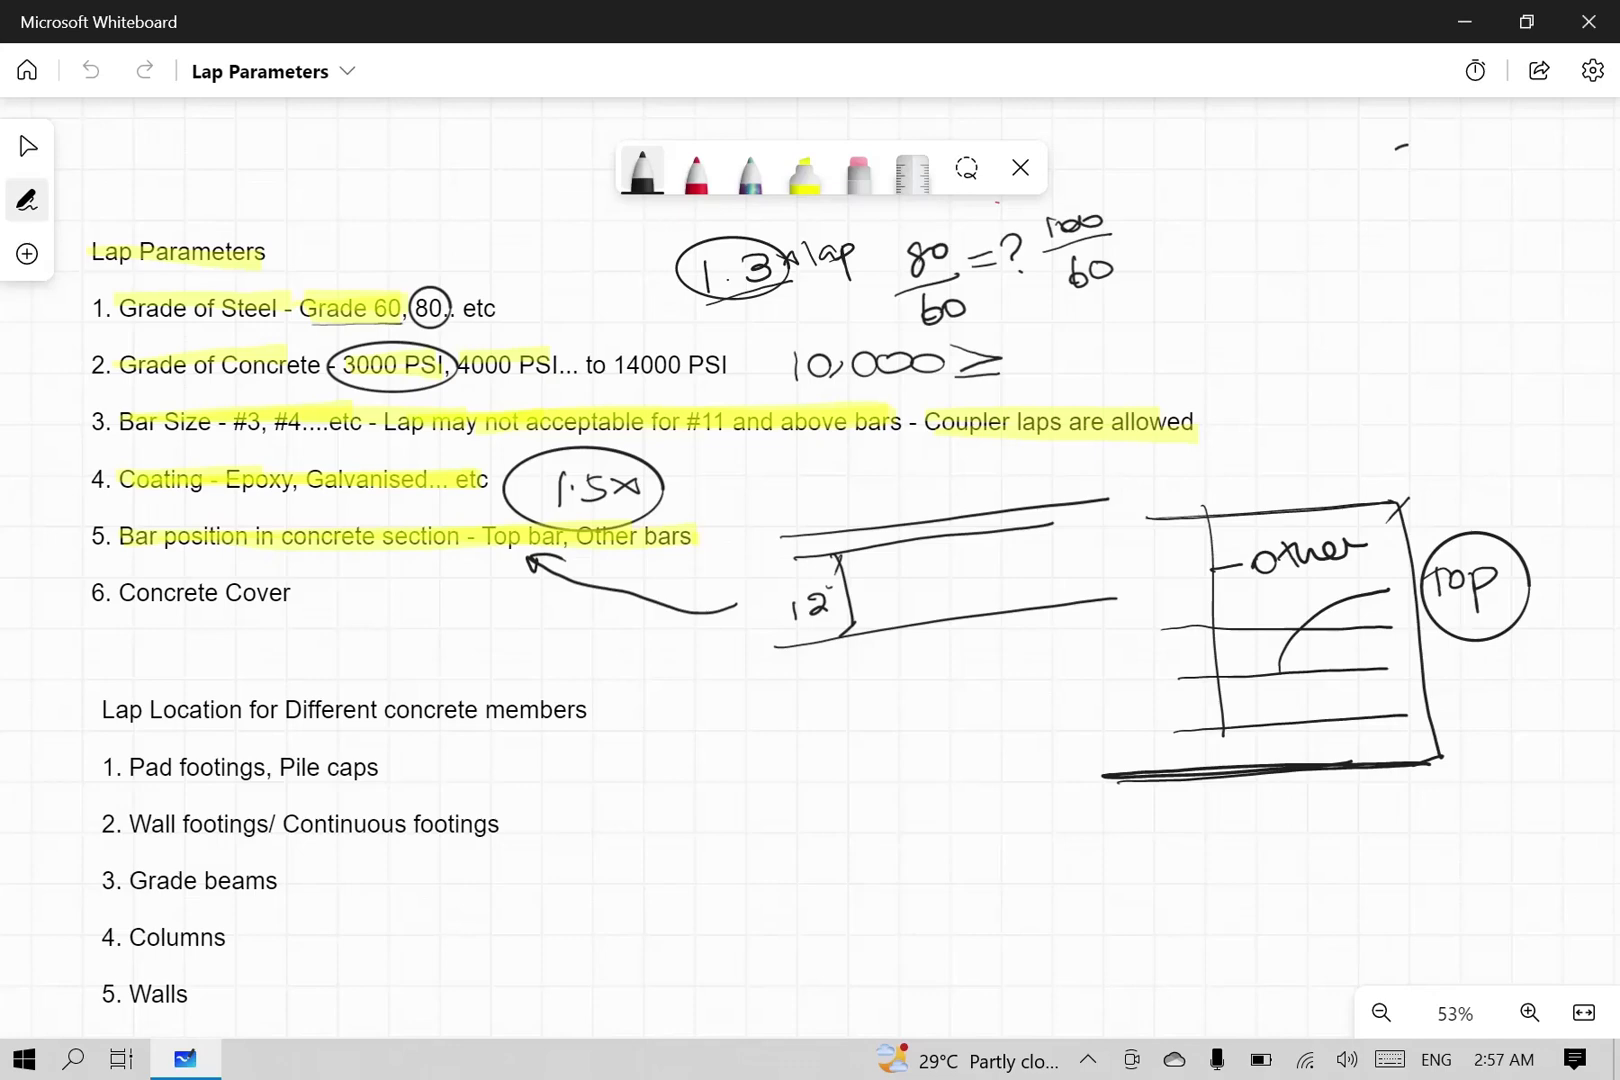
Step: Highlight 'Concrete Cover' in item 6 in yellow
click(804, 172)
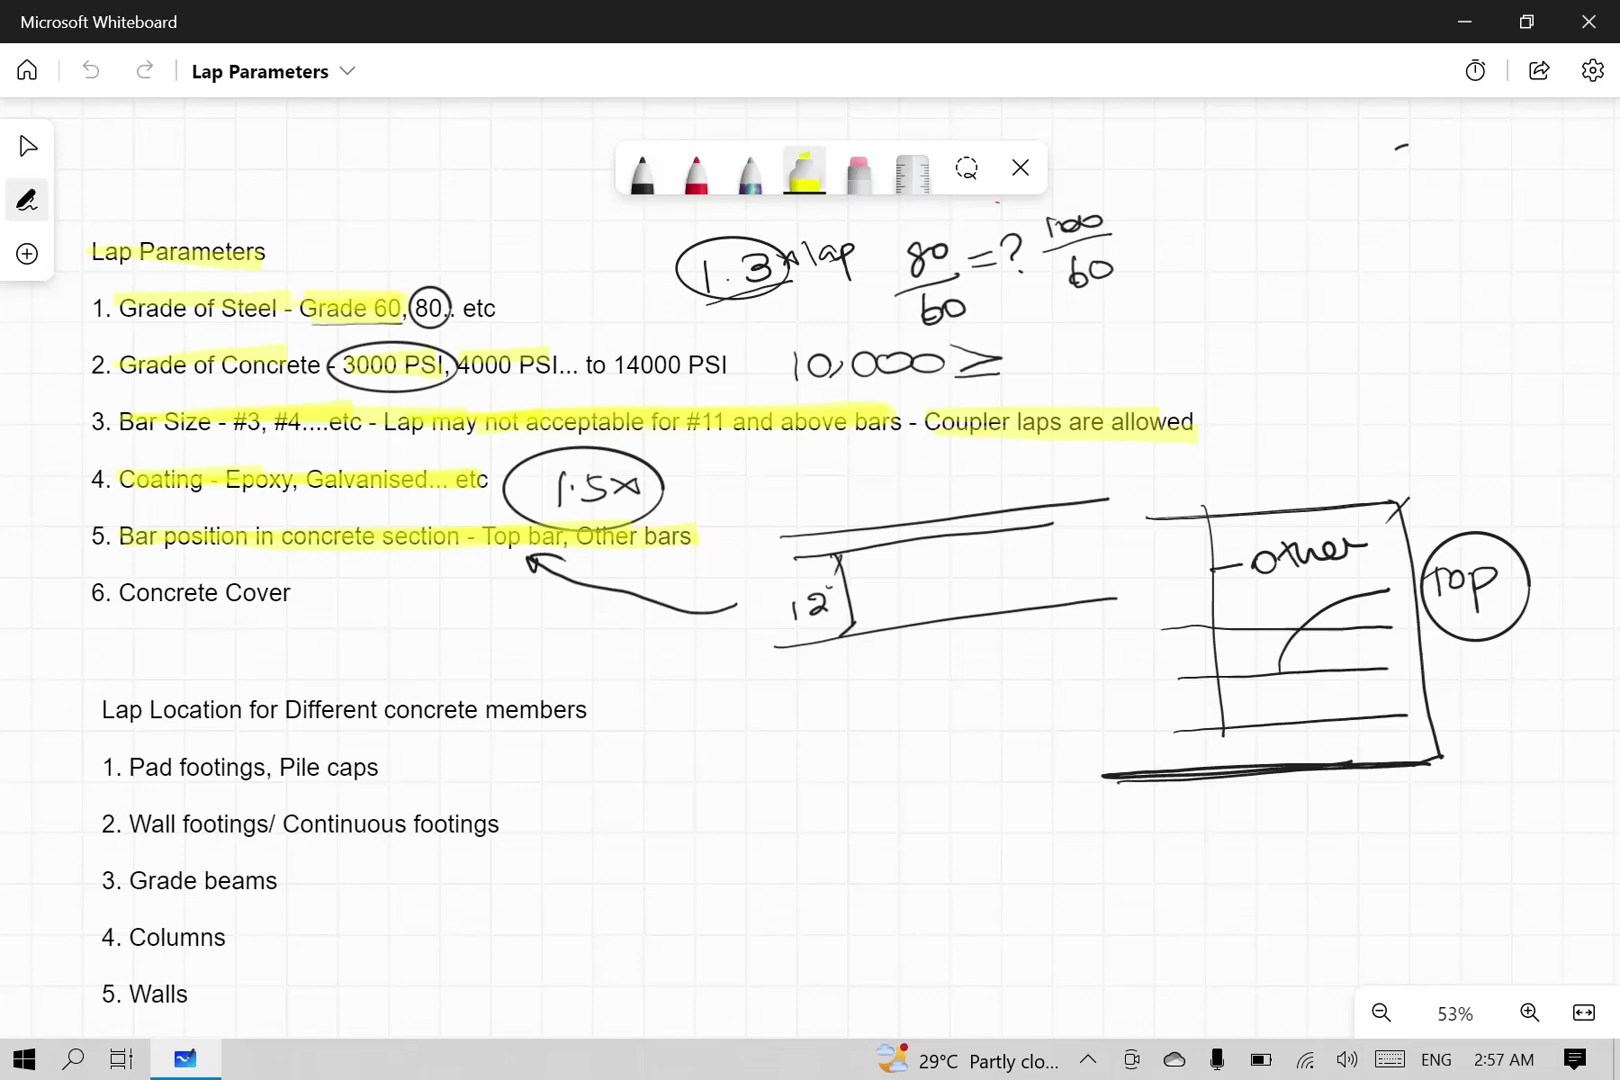
drag(119, 592, 290, 592)
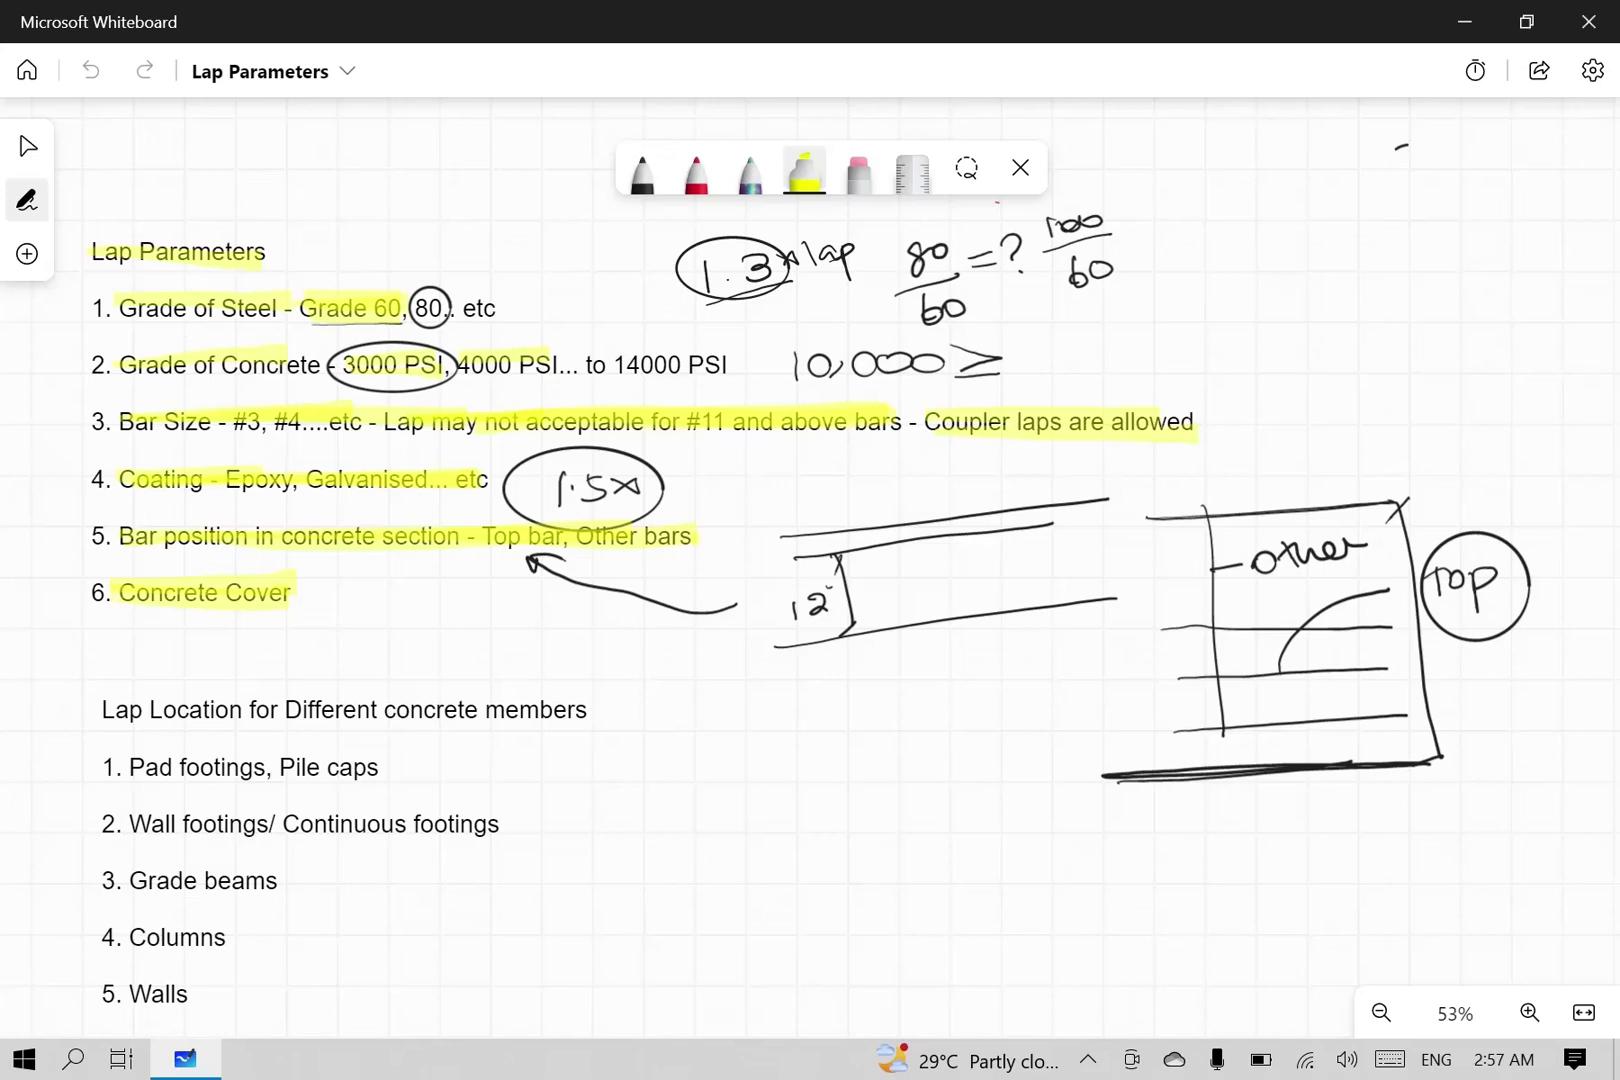
Step: Handwrite and underline 6000, then write 'Case 1' and 'Case 2' separated by a vertical divider
click(642, 172)
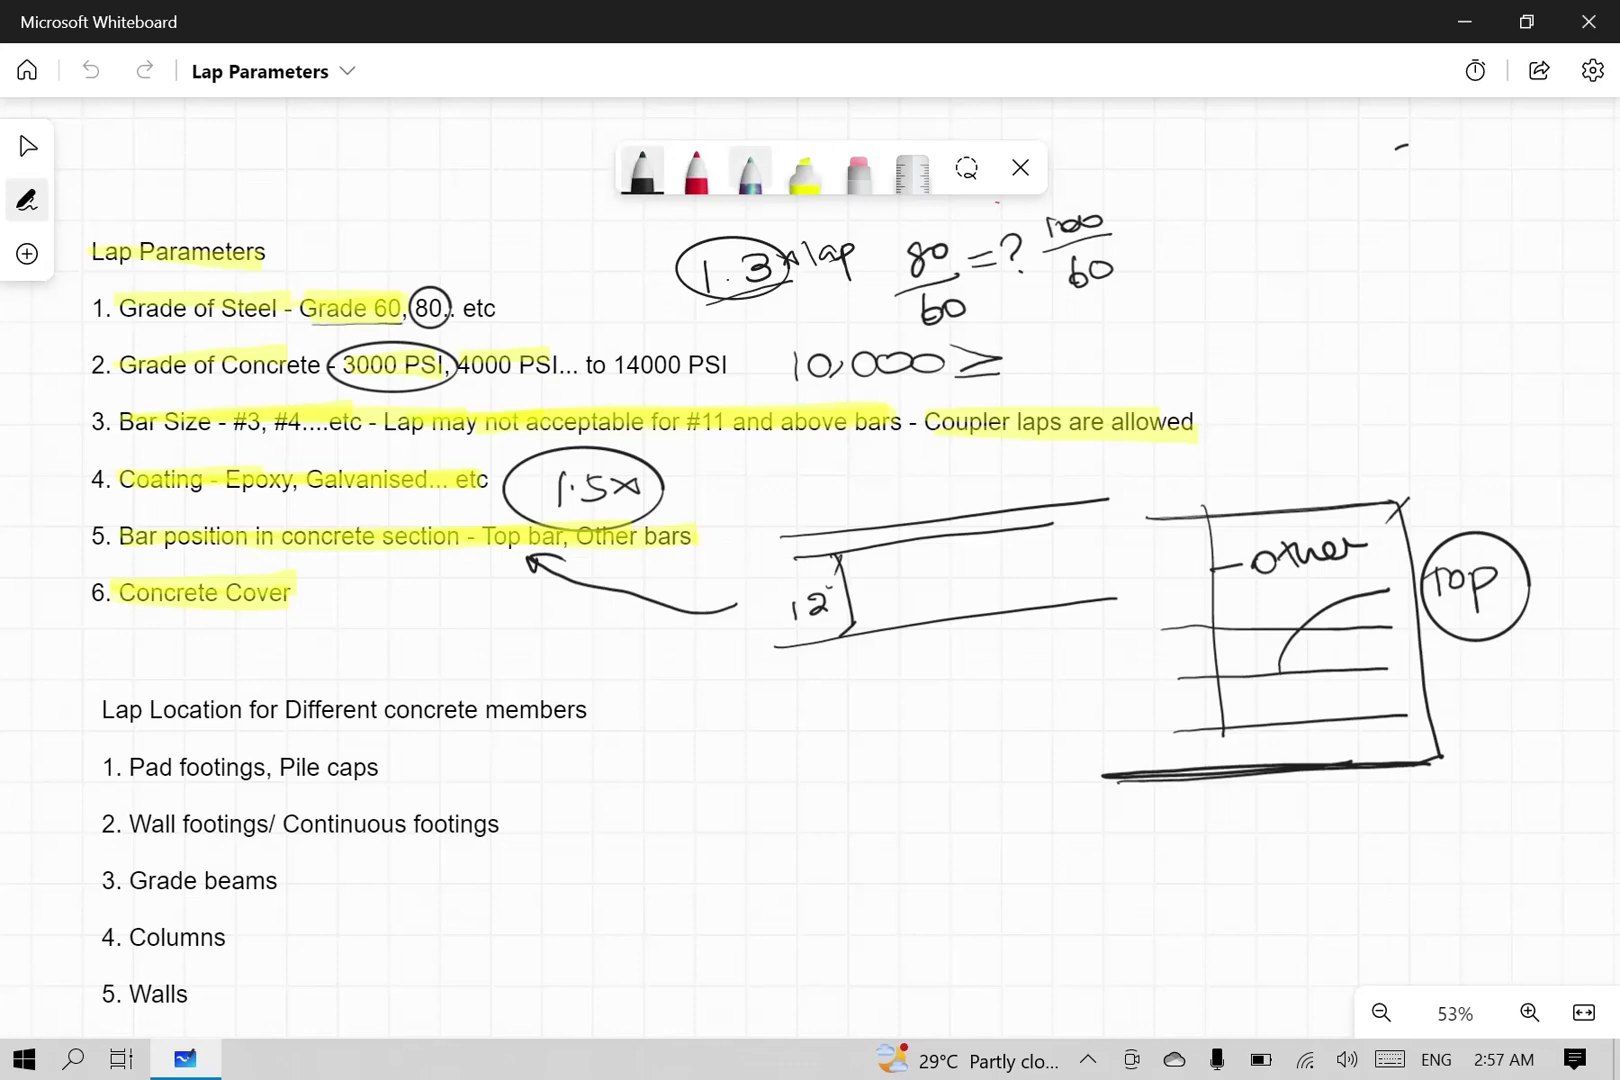
mouse_move(1204, 192)
mouse_down()
mouse_move(1206, 214)
mouse_move(1324, 210)
mouse_up()
drag(1172, 242, 1340, 233)
click(1236, 273)
drag(1230, 266, 1333, 286)
mouse_move(1400, 252)
mouse_down()
mouse_move(1385, 274)
mouse_move(1538, 272)
mouse_move(1373, 402)
mouse_up()
drag(1198, 311, 1496, 298)
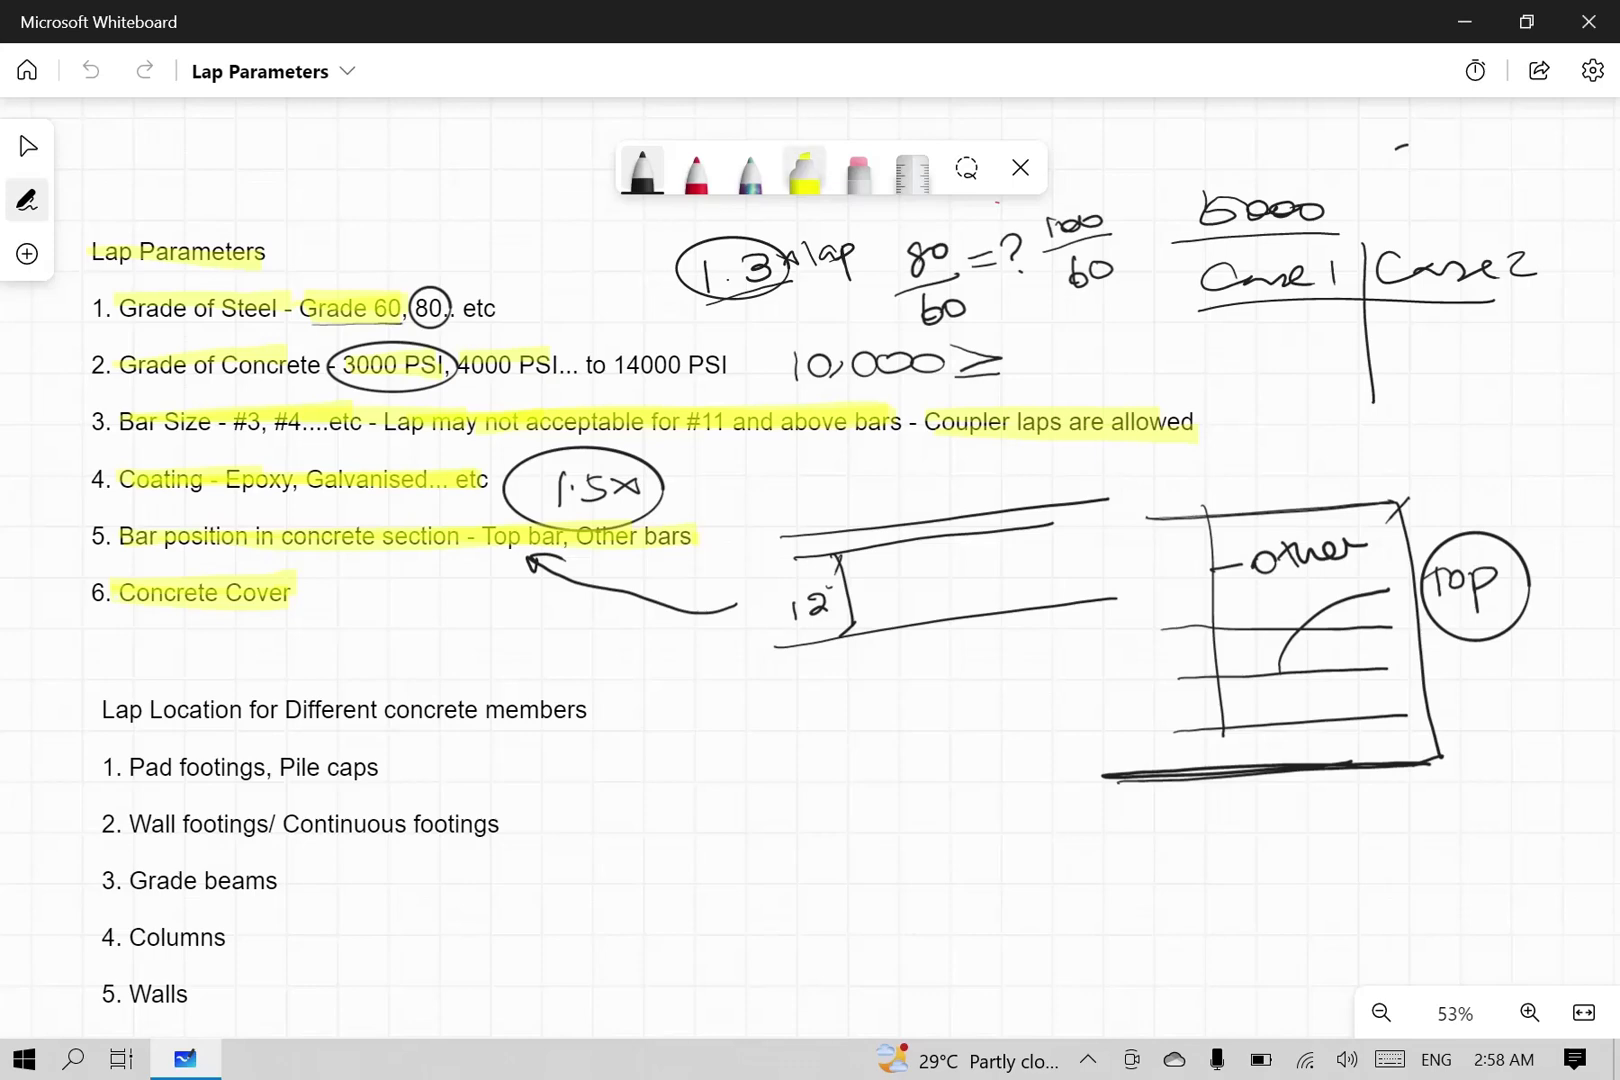
Step: Highlight the Lap Location heading and item 1, 'Pad footings, Pile caps', in yellow
click(805, 170)
drag(103, 708, 572, 698)
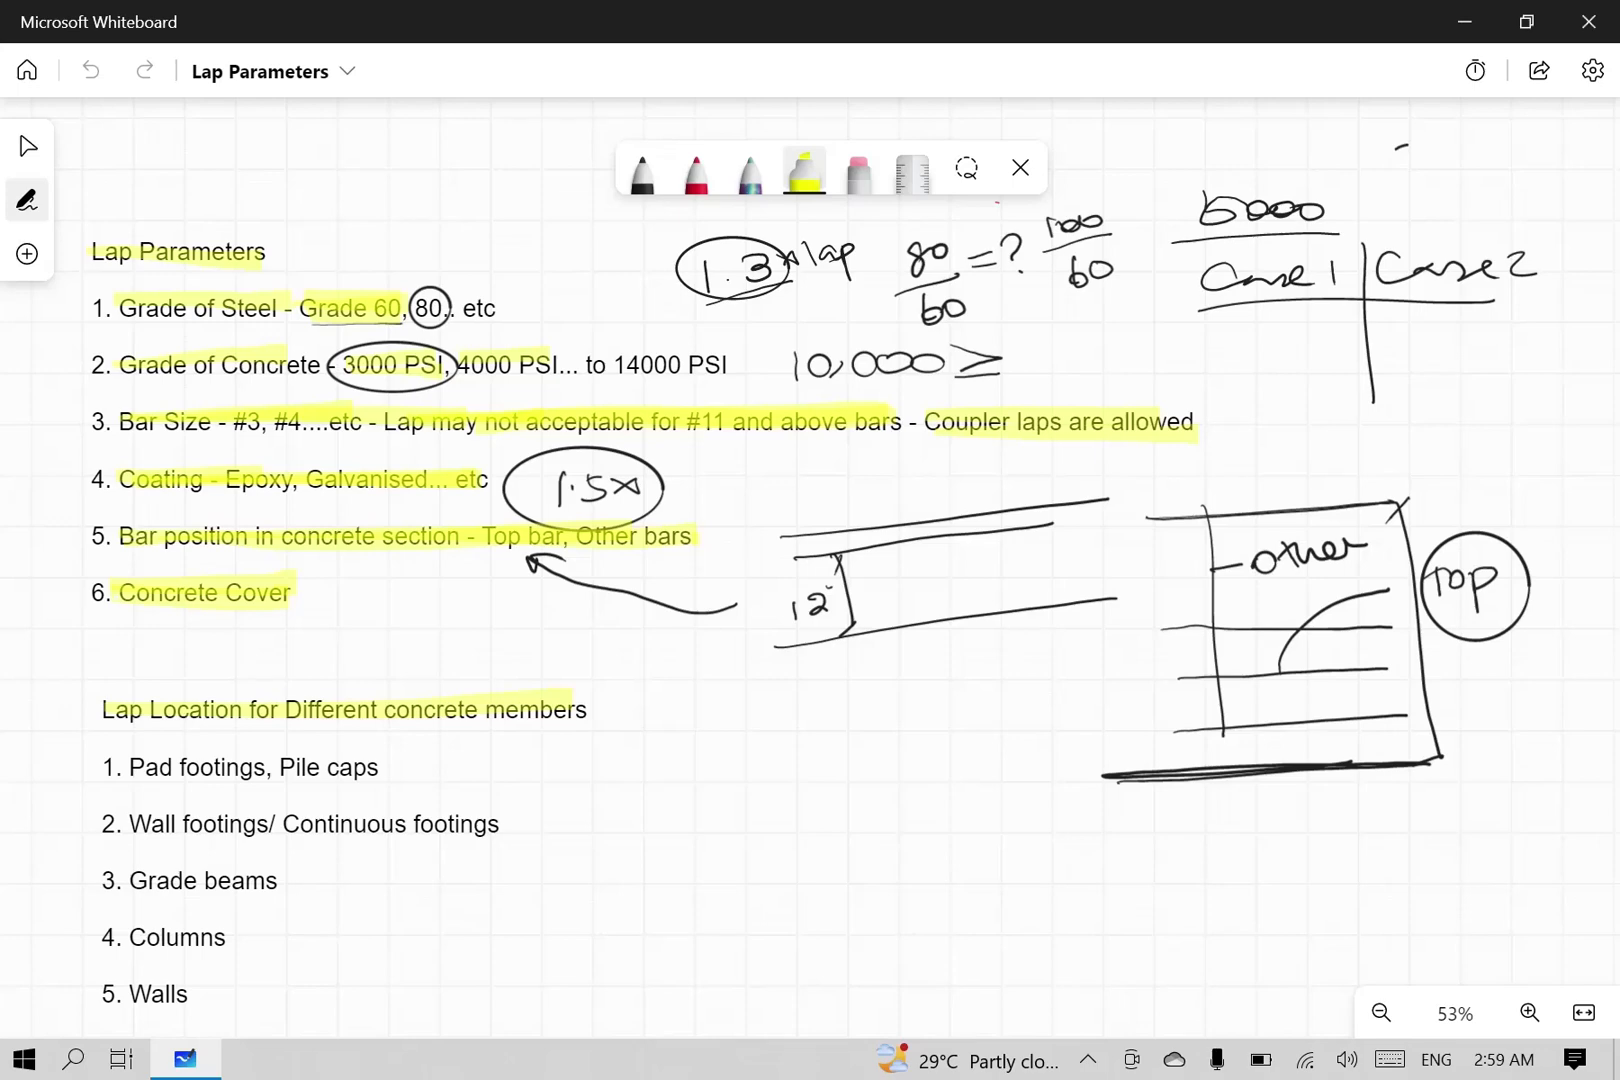
drag(103, 766, 373, 760)
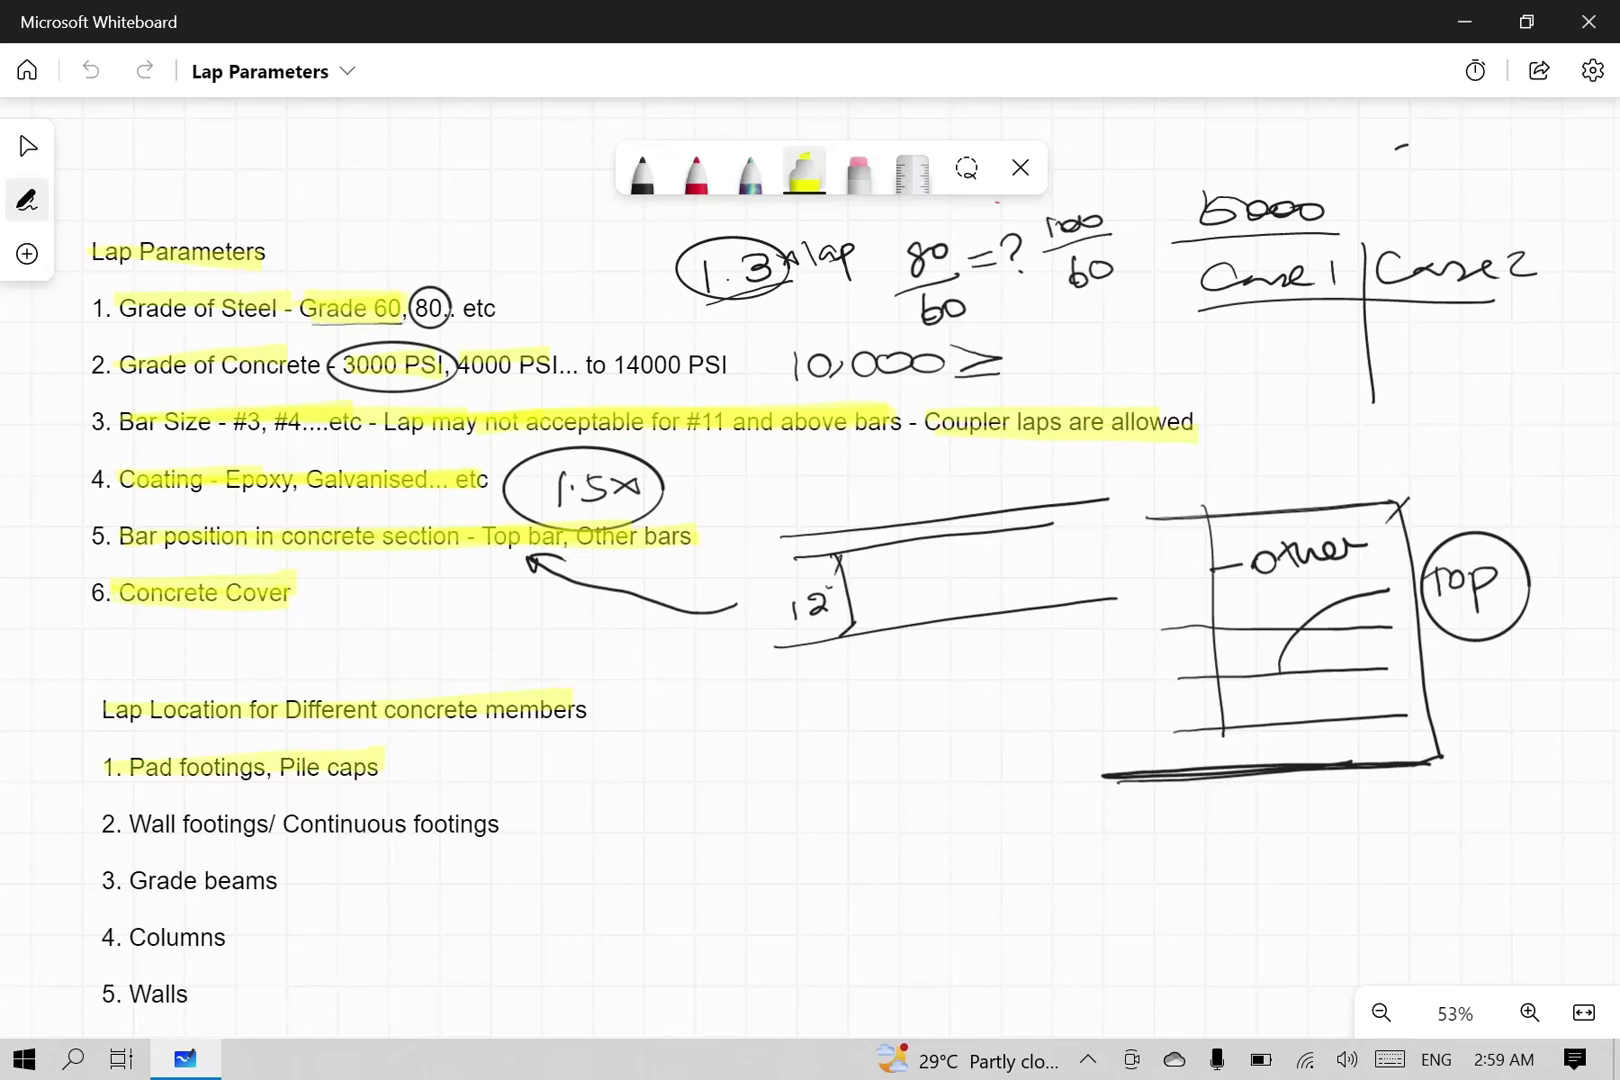
click(642, 172)
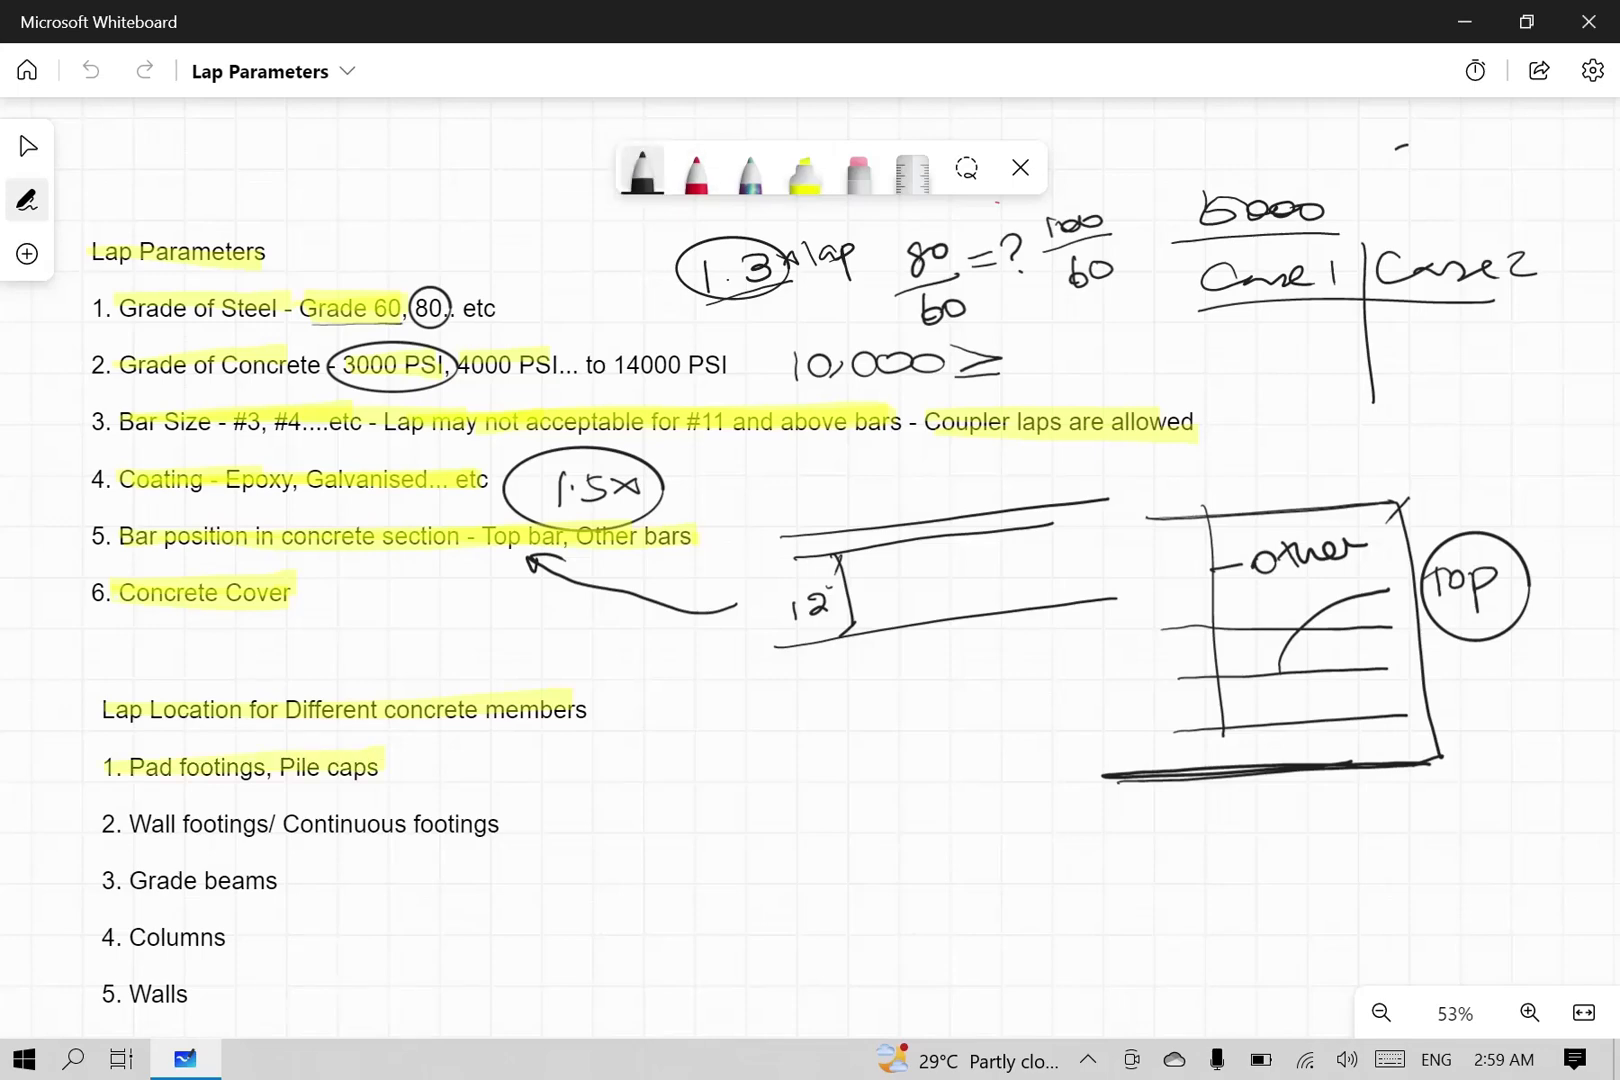
Step: Write '— No lap' after item 1 and highlight item 2, Wall footings/ Continuous footings
mouse_move(410, 768)
mouse_down()
mouse_move(478, 752)
mouse_move(596, 798)
mouse_up()
drag(590, 768, 597, 780)
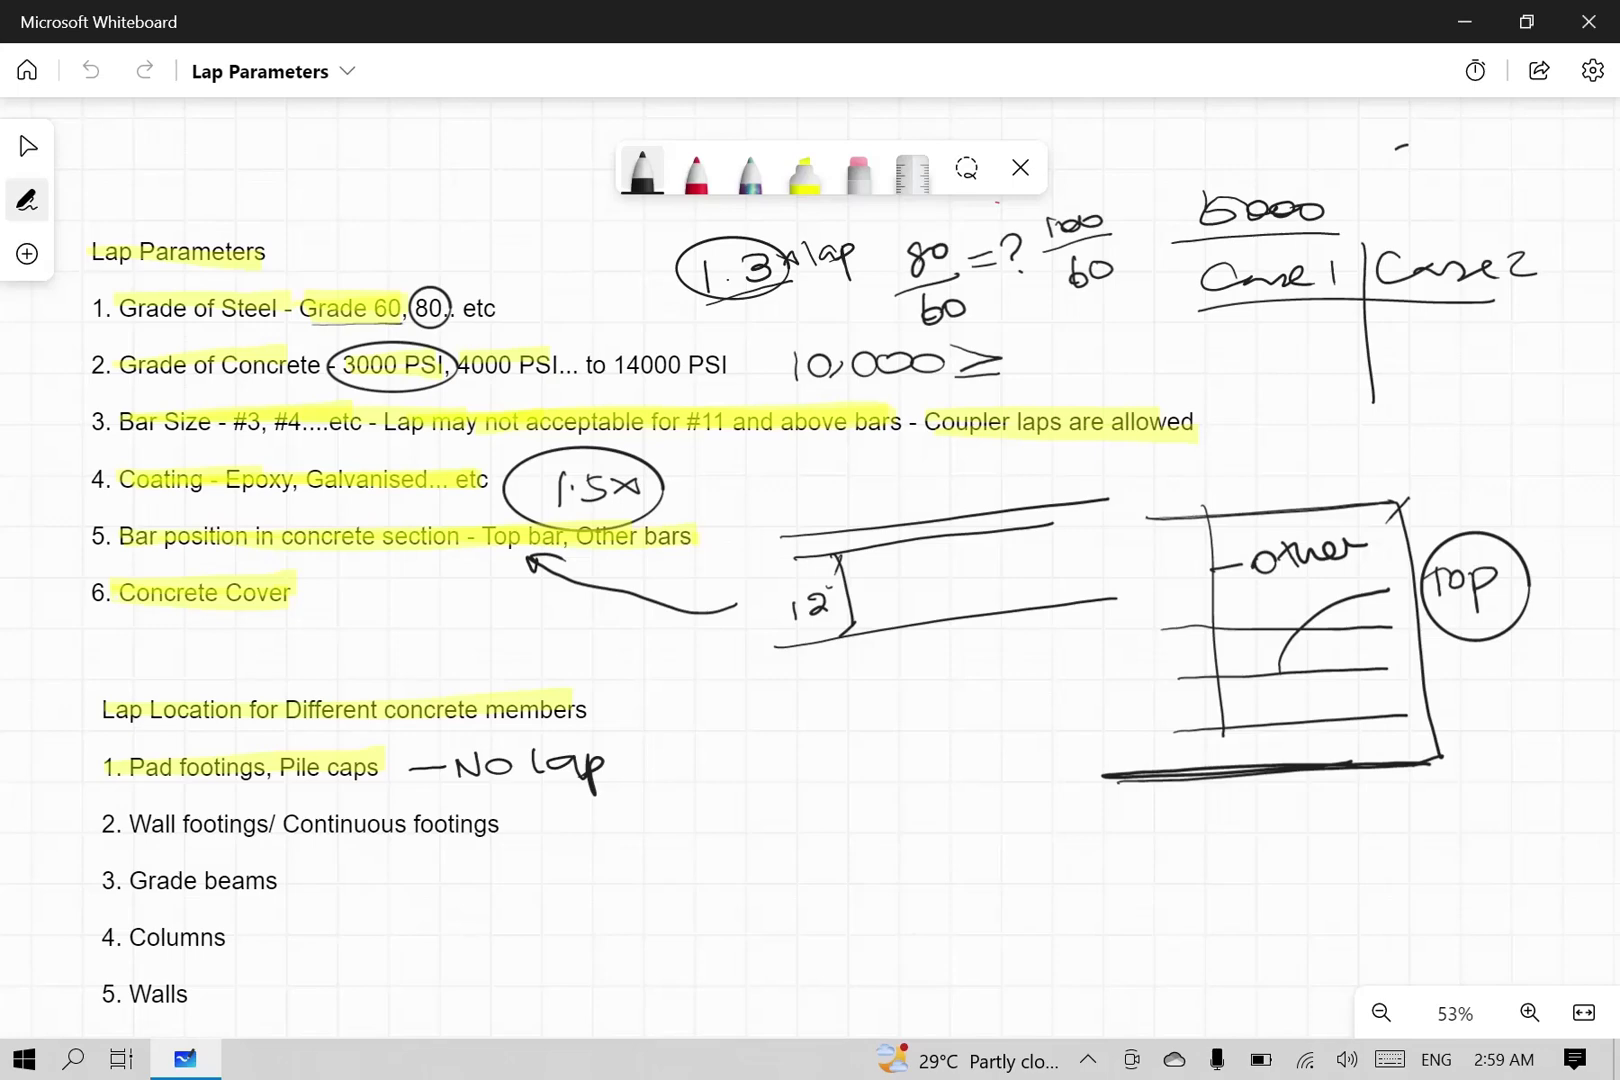
click(804, 172)
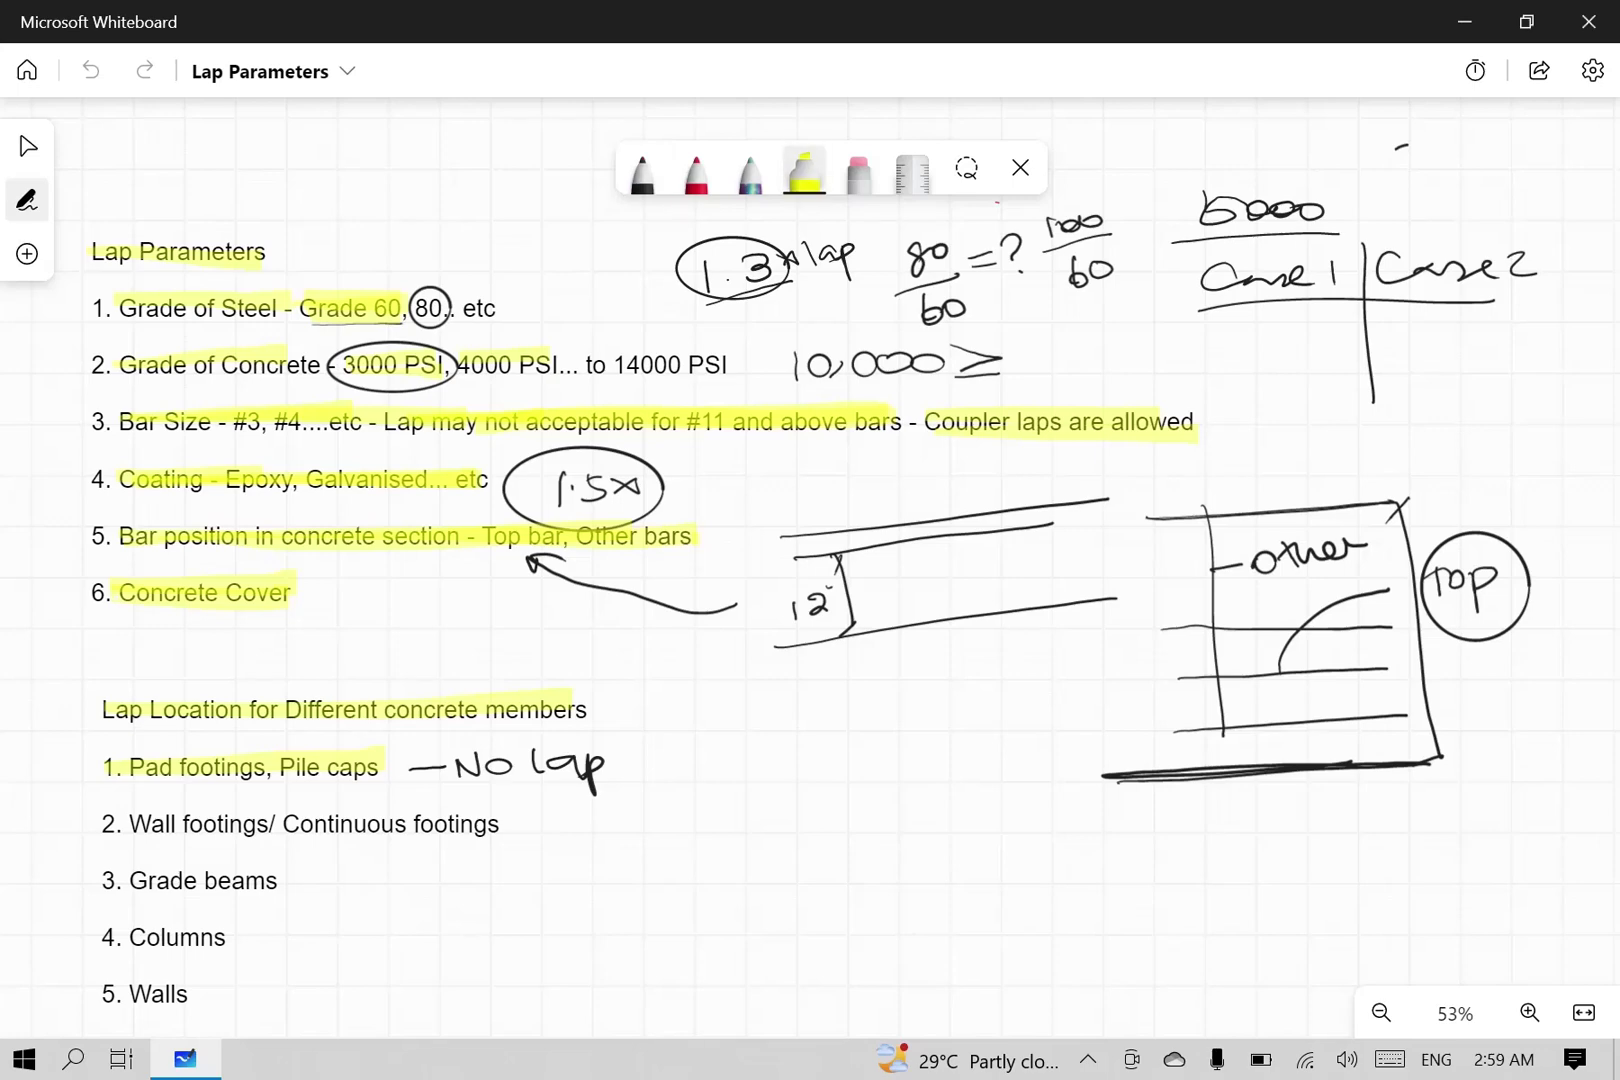
drag(128, 824, 480, 823)
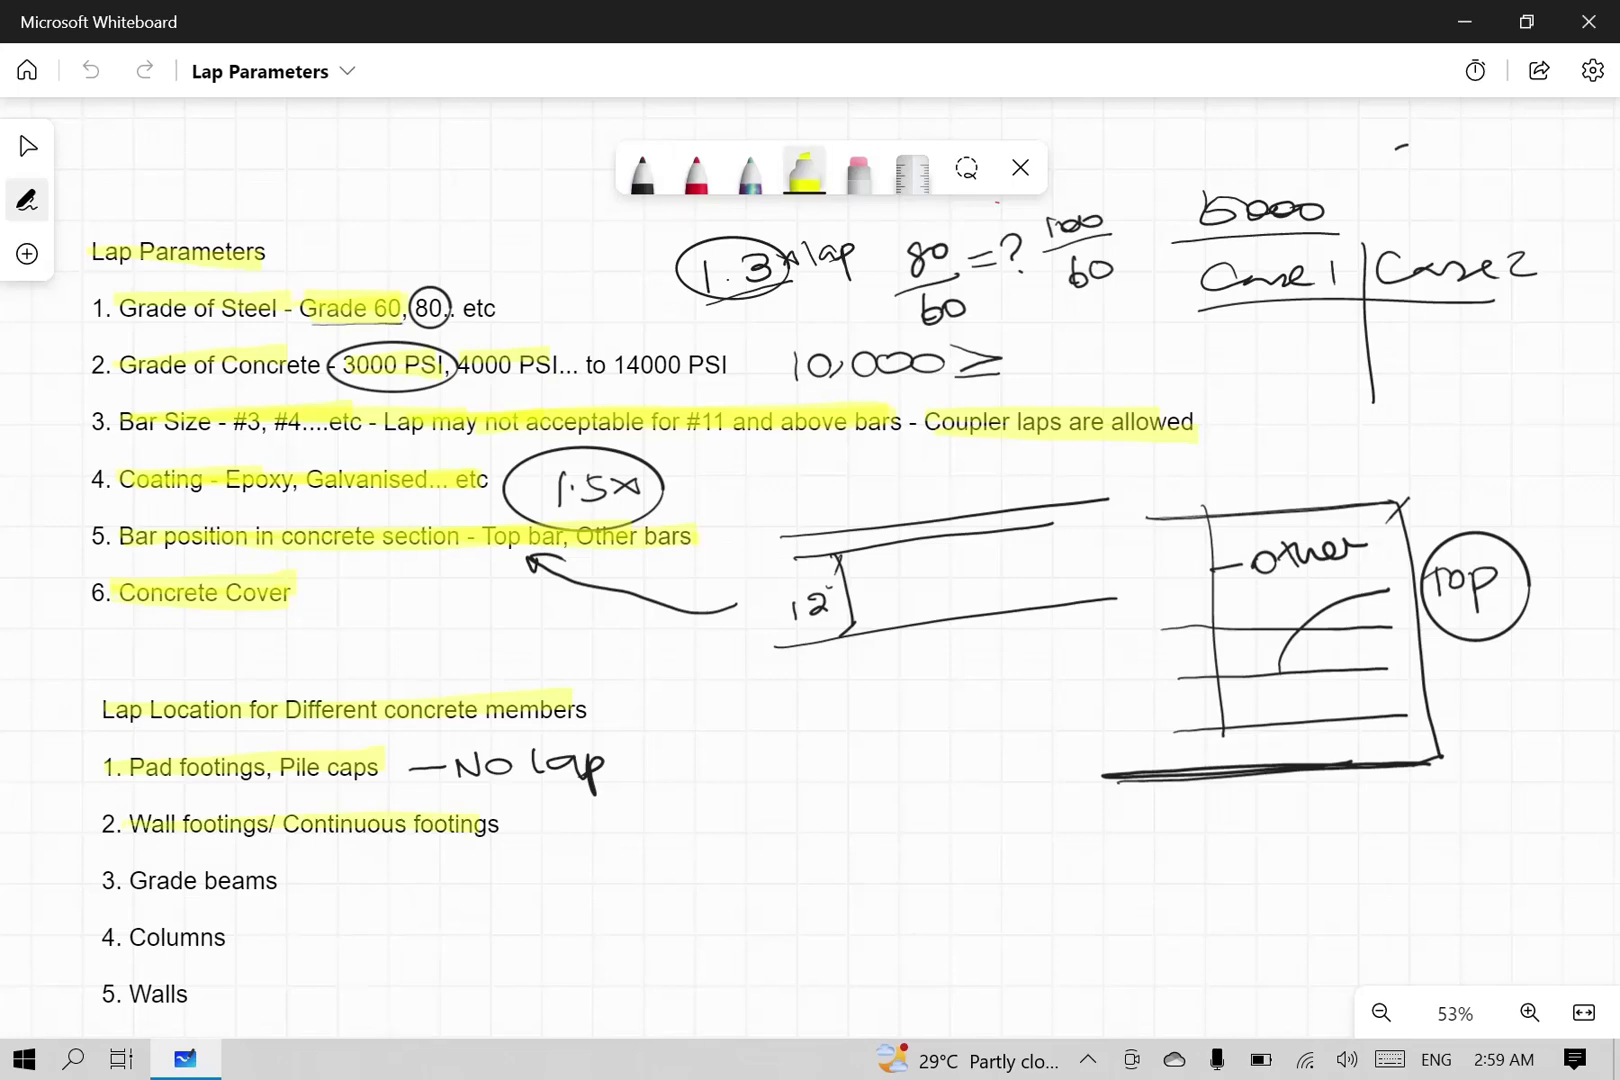
click(642, 172)
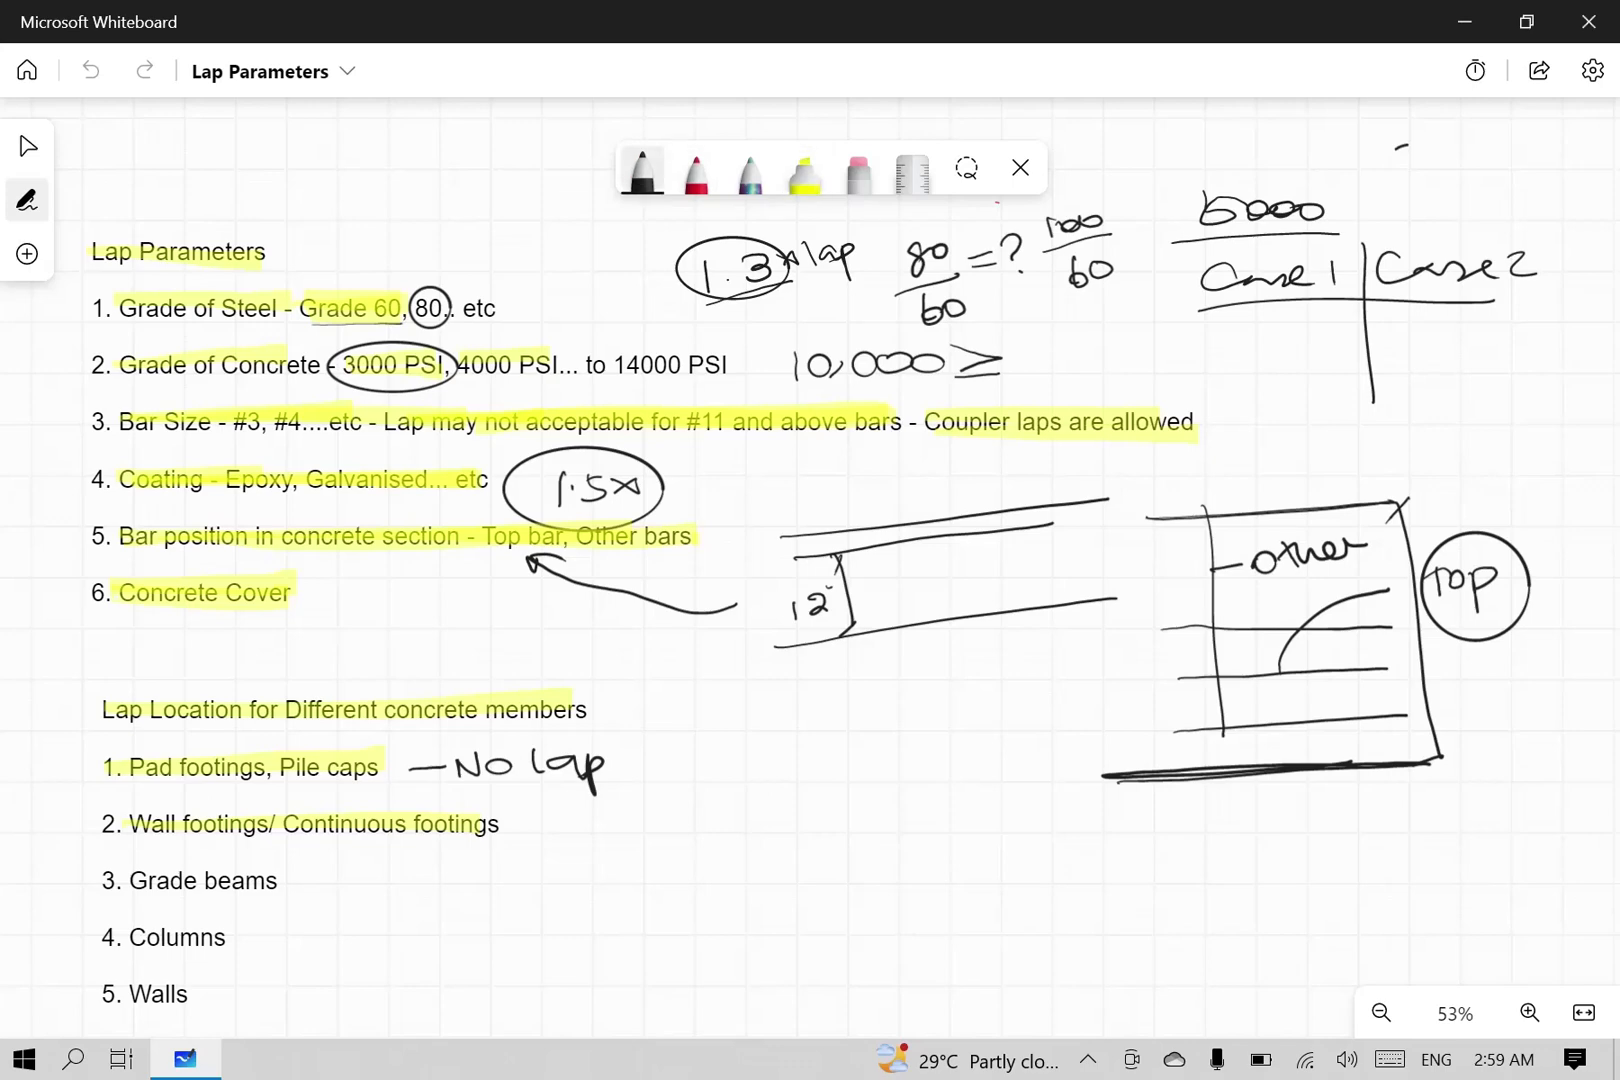
Step: Draw a footing of two long lines and an end line, with a curved bar labelled 'shoor'
drag(678, 780, 1096, 730)
drag(688, 922, 1156, 850)
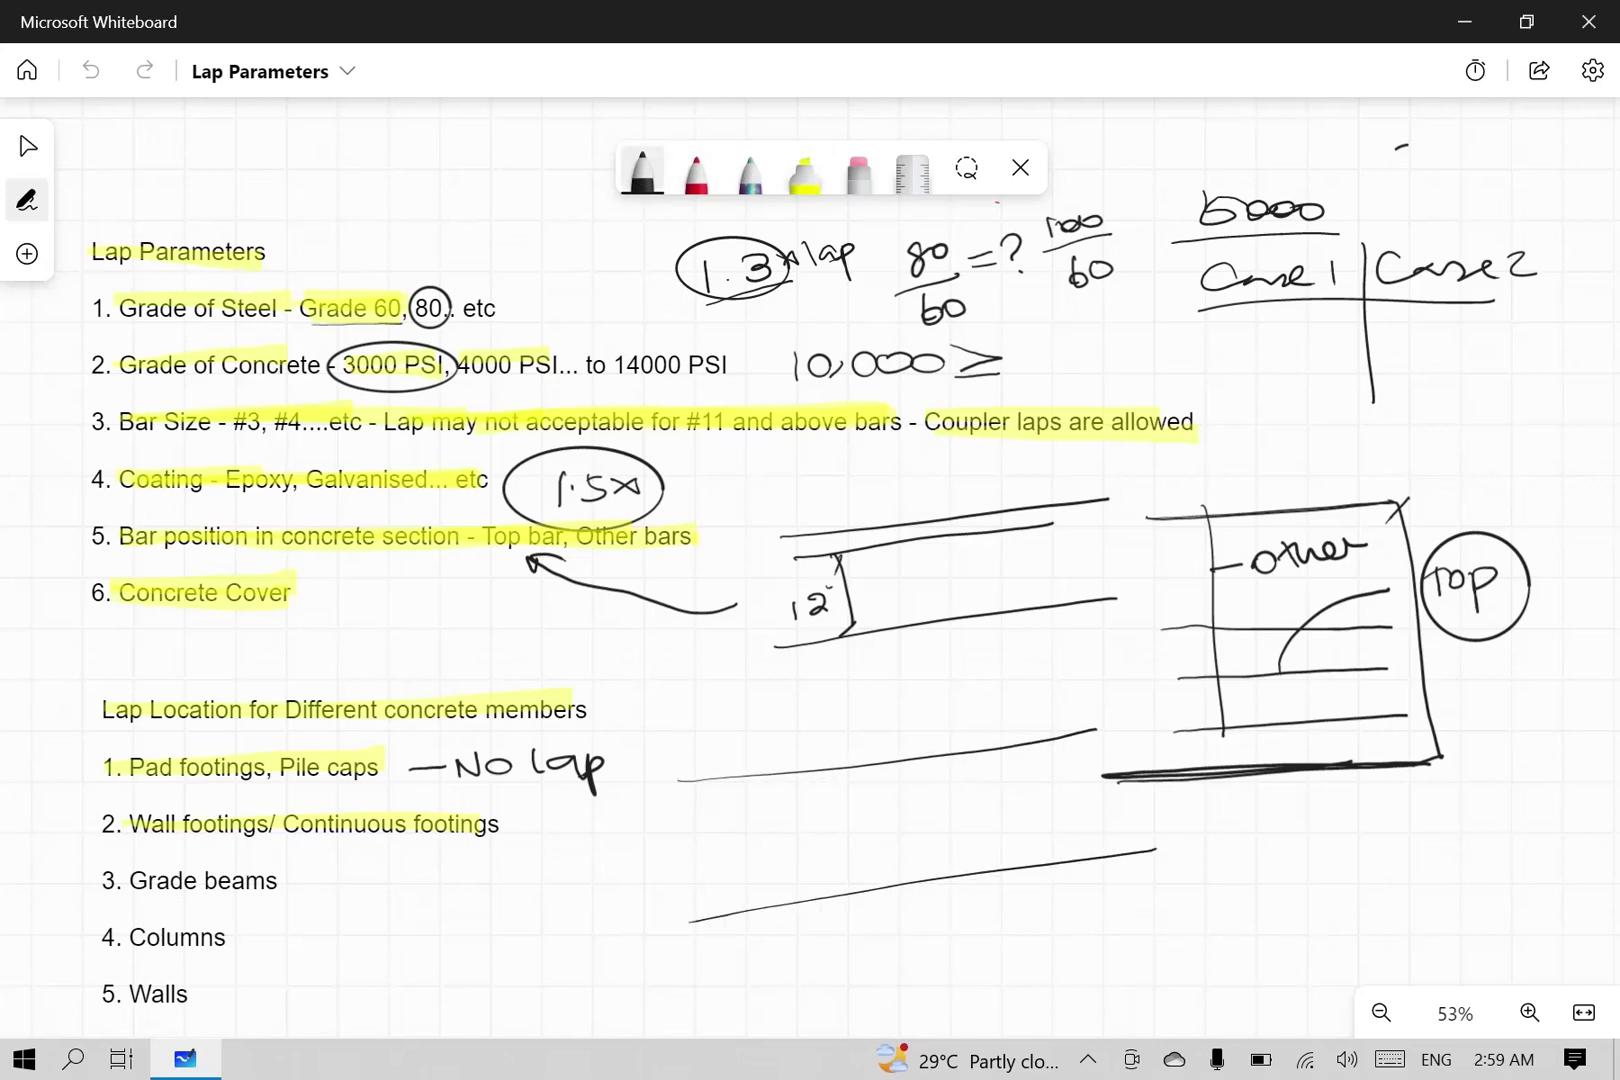
mouse_move(717, 800)
mouse_down()
mouse_move(727, 895)
mouse_move(1002, 788)
mouse_up()
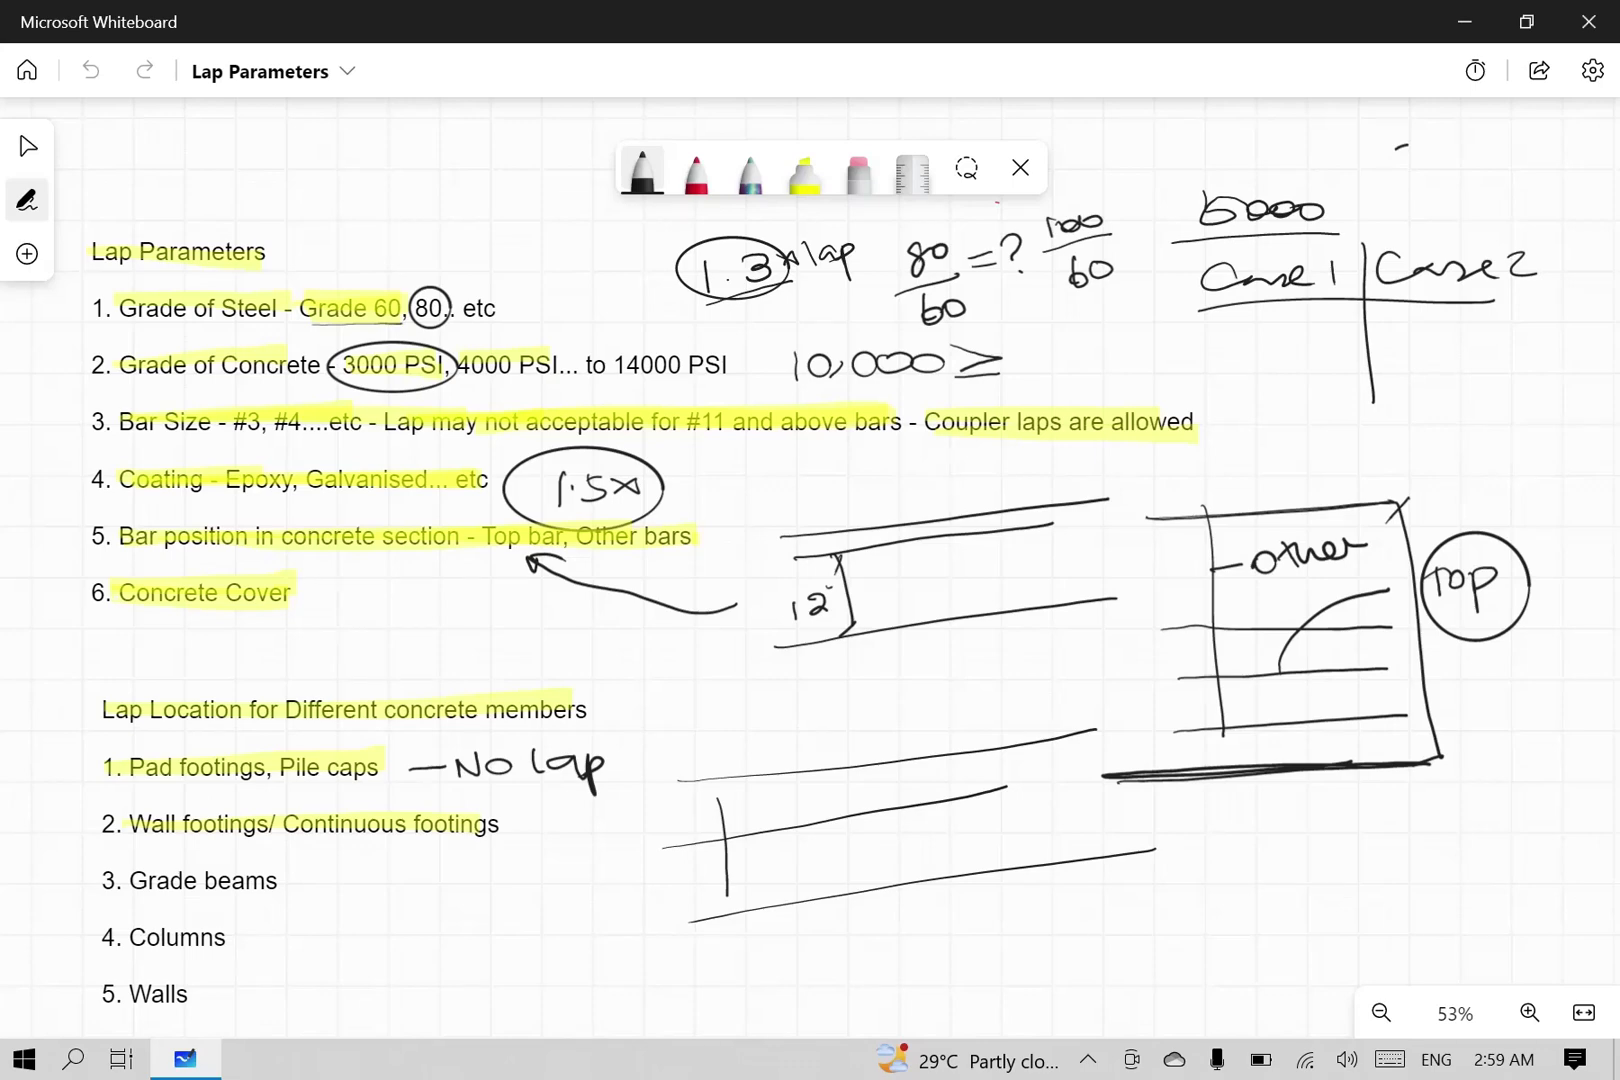
drag(908, 818, 1120, 780)
drag(857, 806, 905, 736)
mouse_move(944, 706)
mouse_down()
mouse_move(914, 734)
mouse_move(1042, 684)
mouse_up()
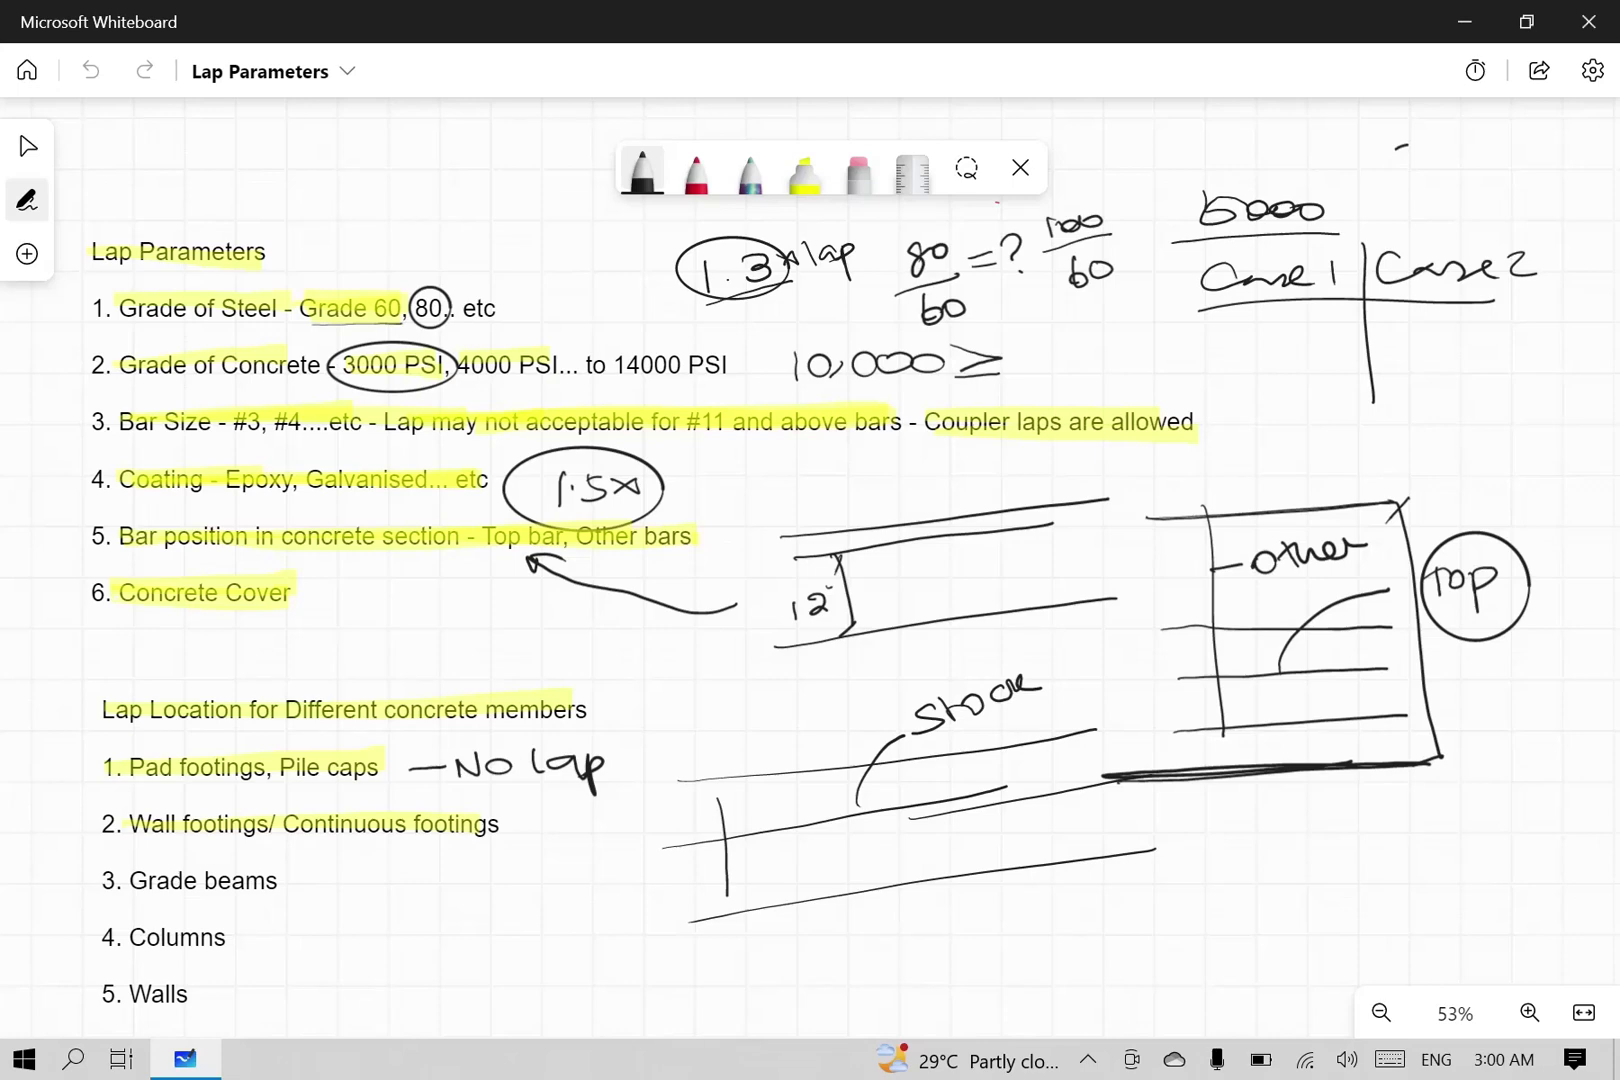
click(805, 170)
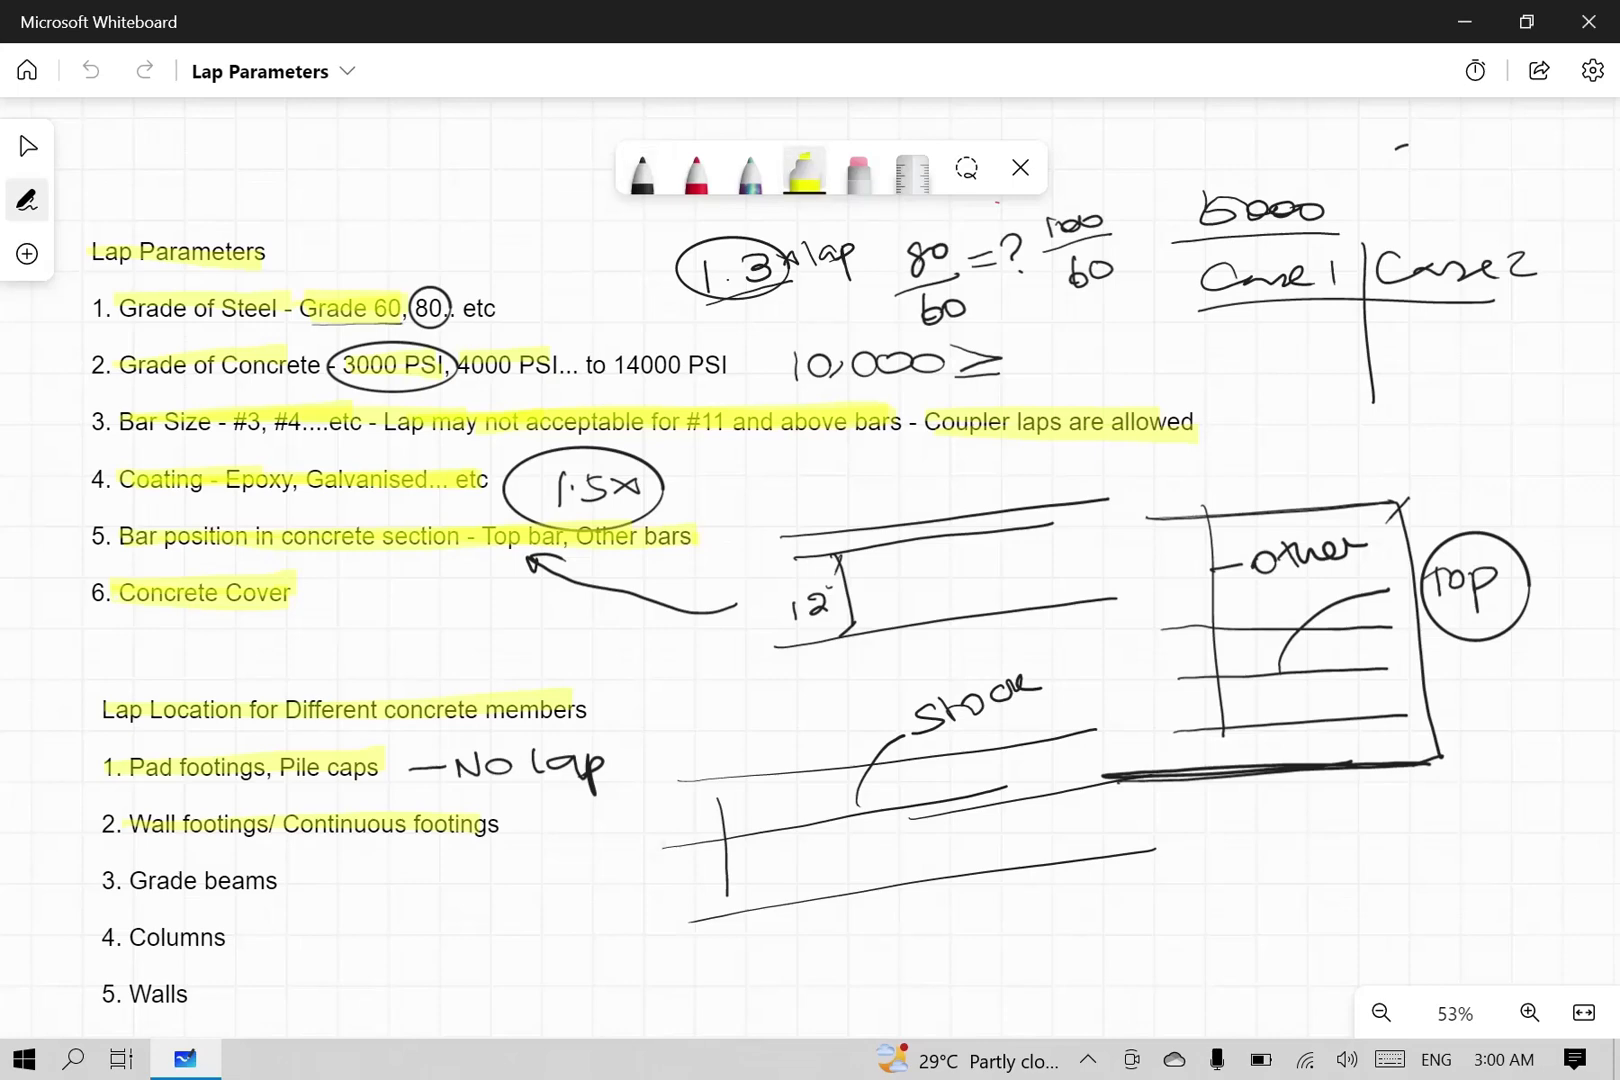
Step: Highlight item 3, Grade beams, and item 7, Floor Beams, then pan to the beam lap diagram
scroll(810, 560, down, 5)
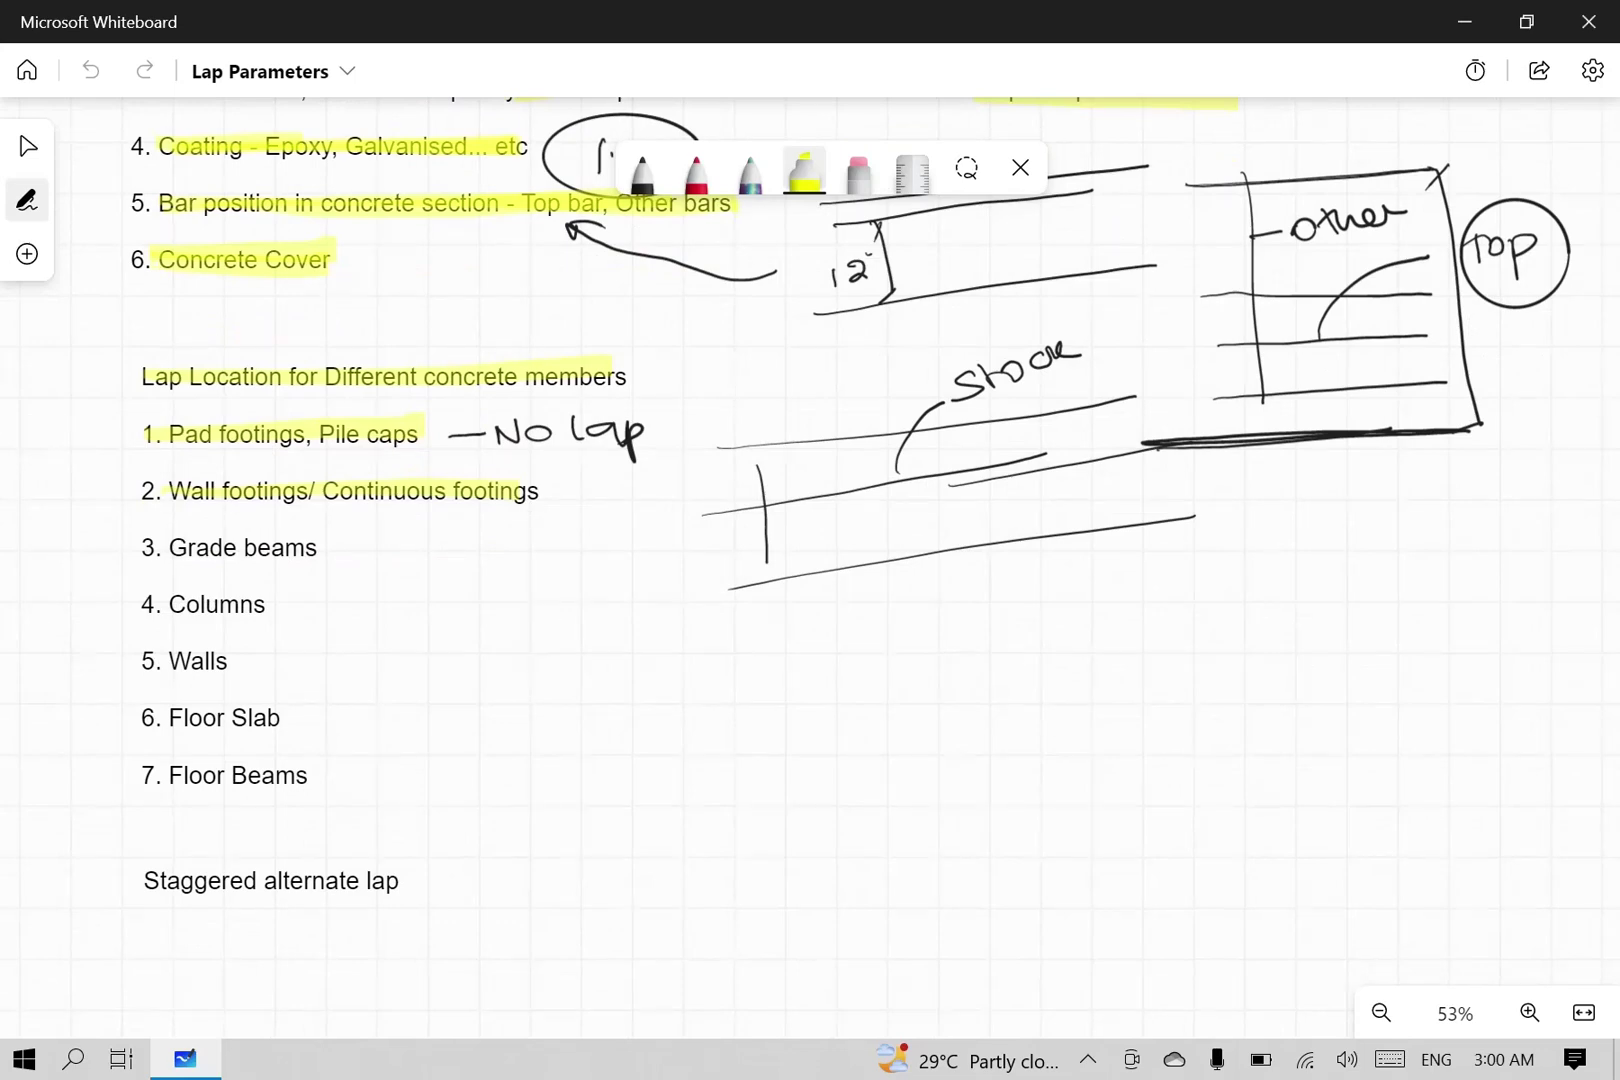
drag(140, 548, 318, 548)
drag(137, 777, 312, 757)
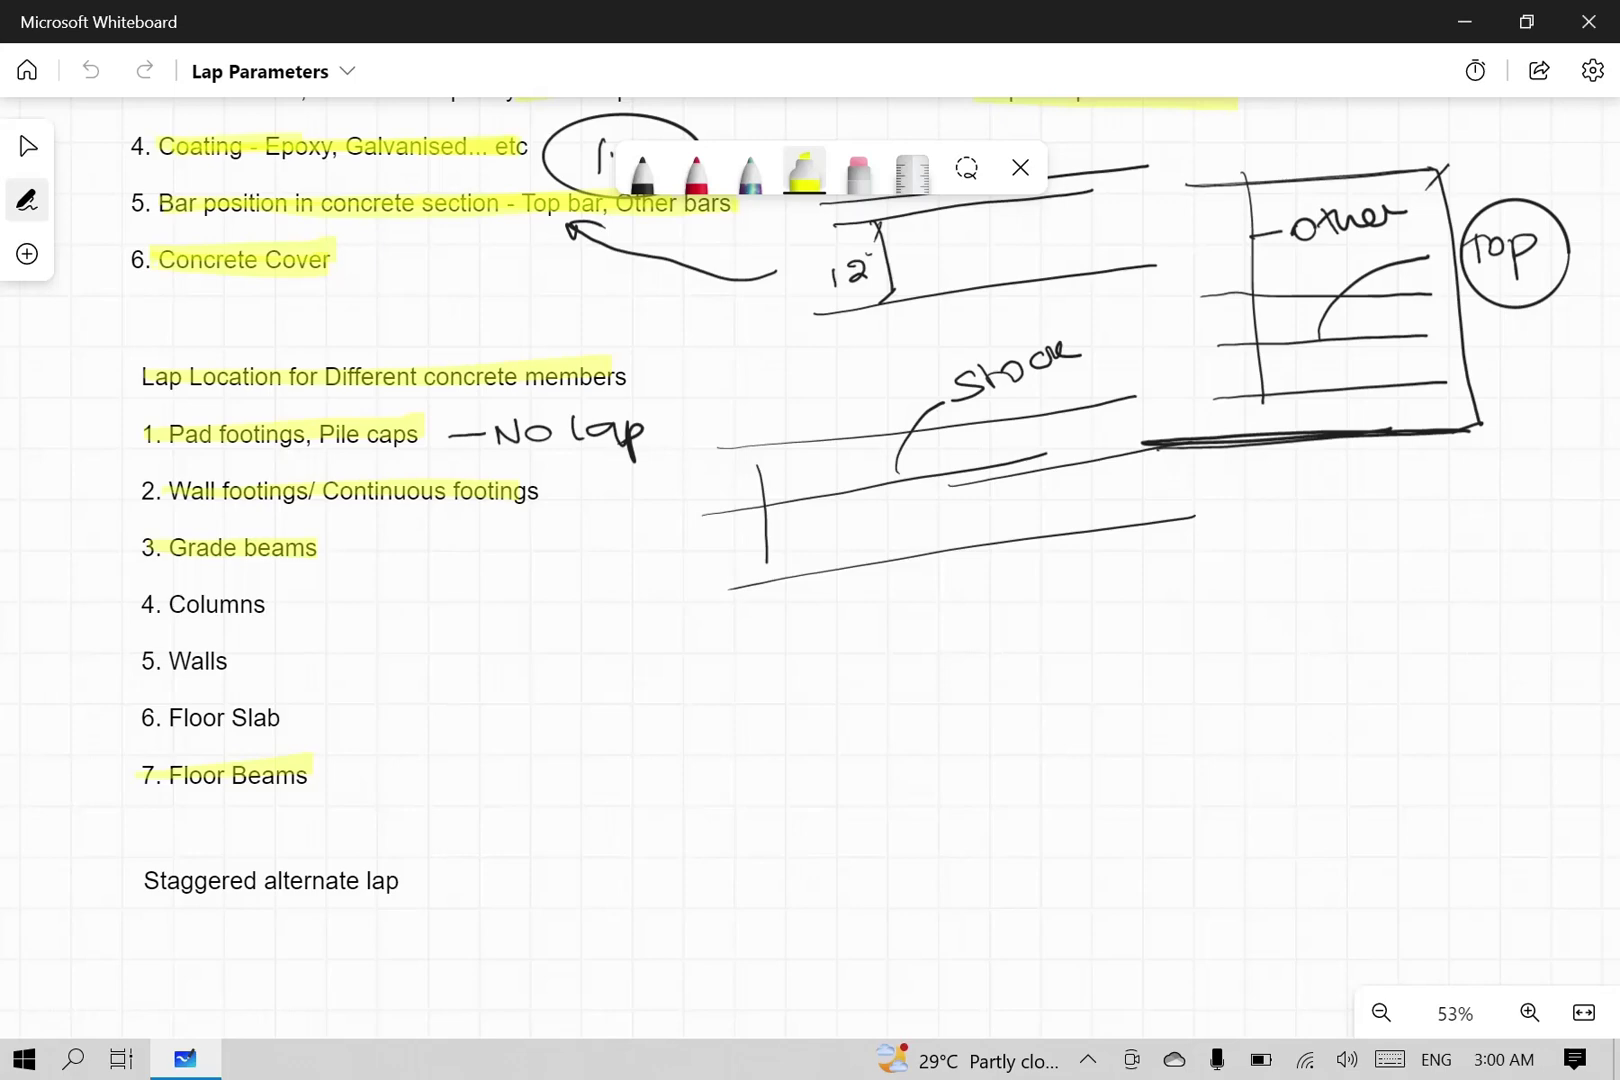
drag(1100, 500, 342, 692)
drag(1000, 400, 410, 705)
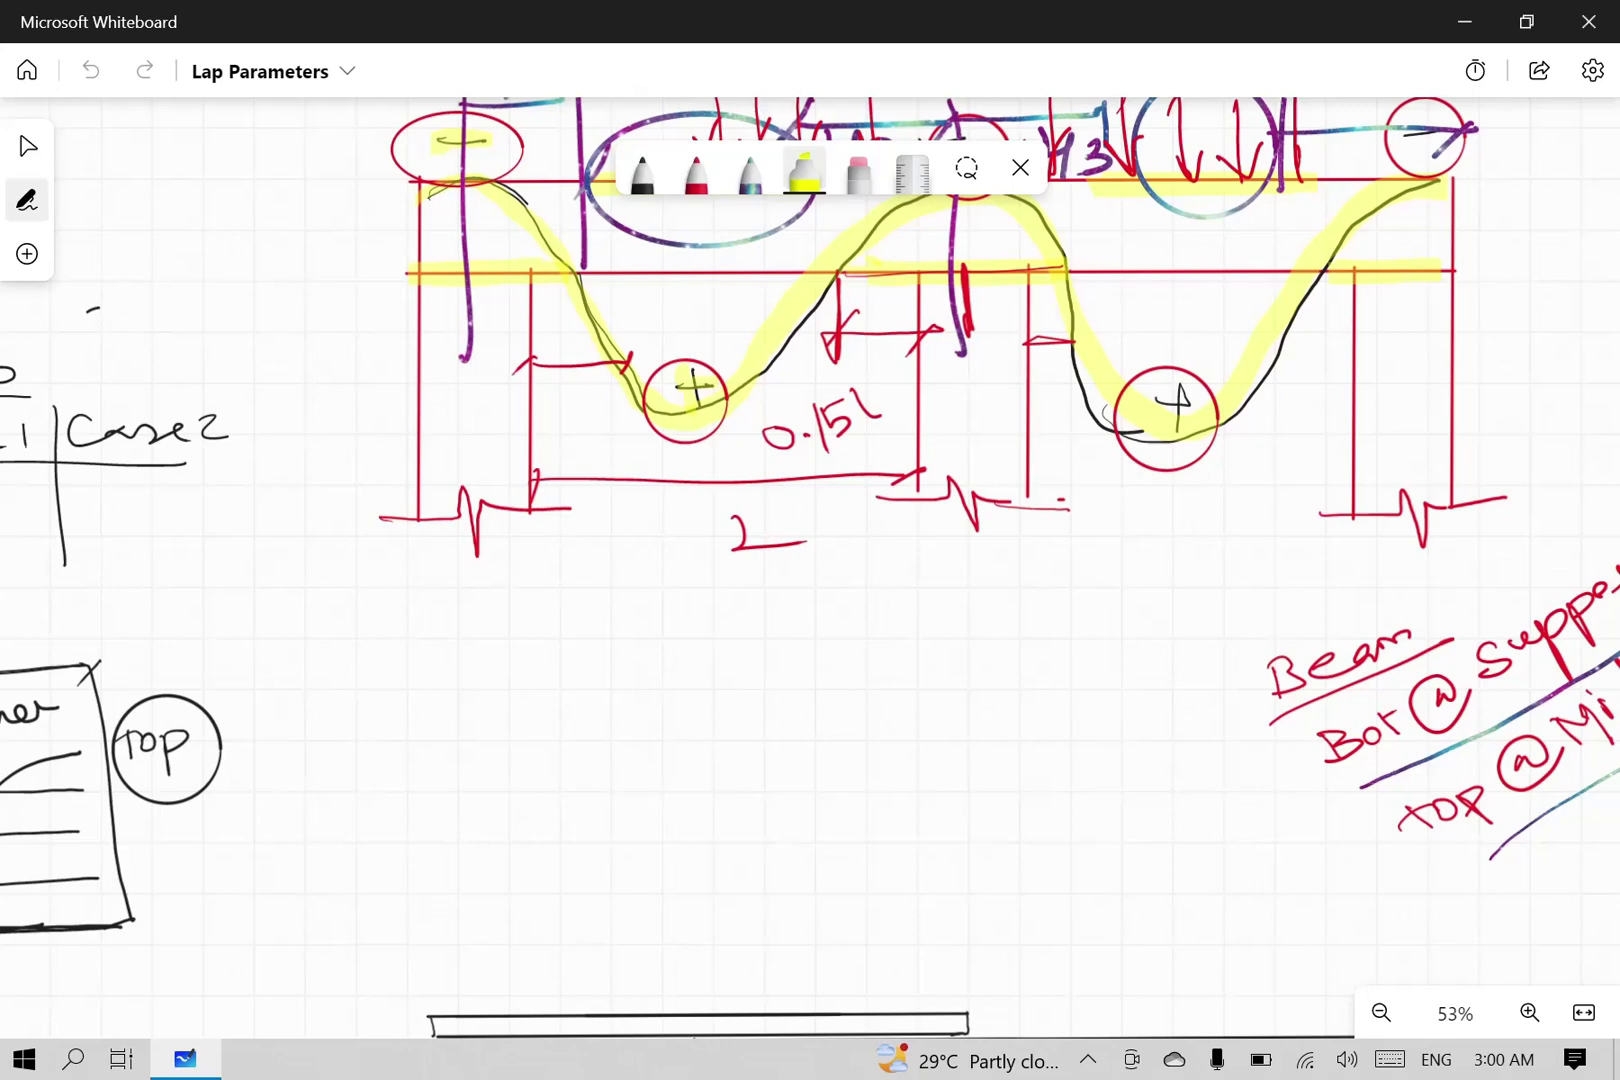
Step: Erase a stray stroke from the 1/3 label on the beam lap diagram
drag(1000, 400, 755, 635)
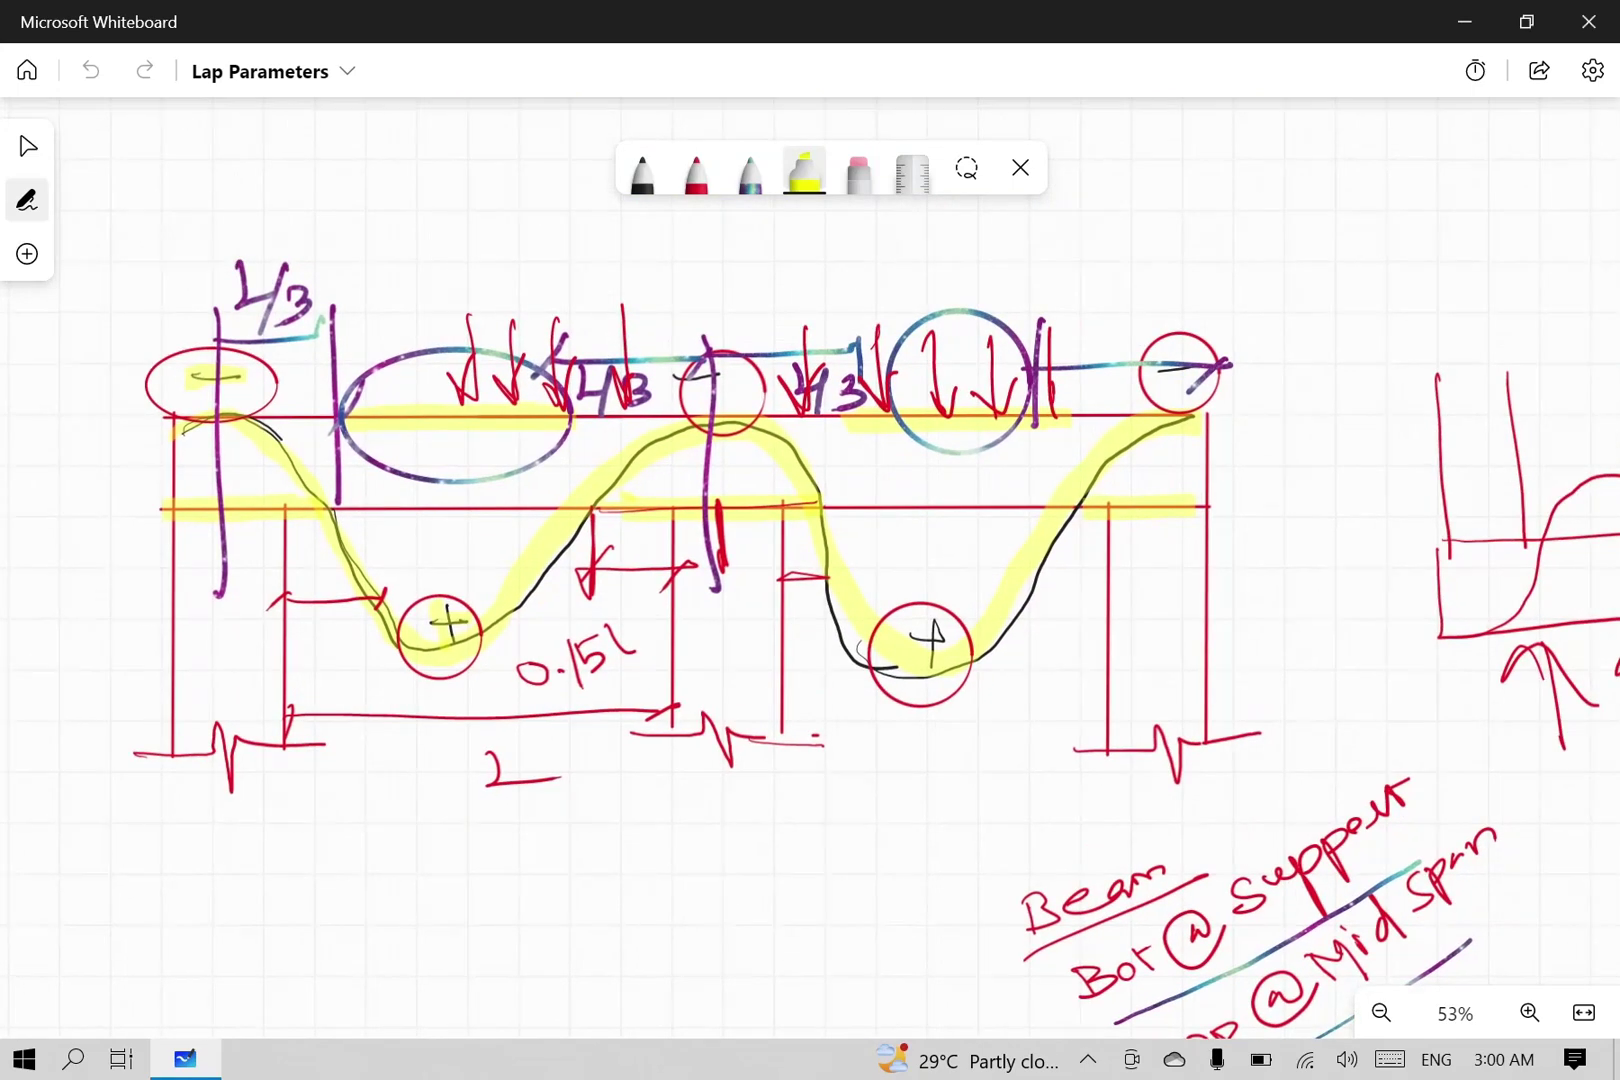
click(858, 170)
drag(268, 290, 288, 310)
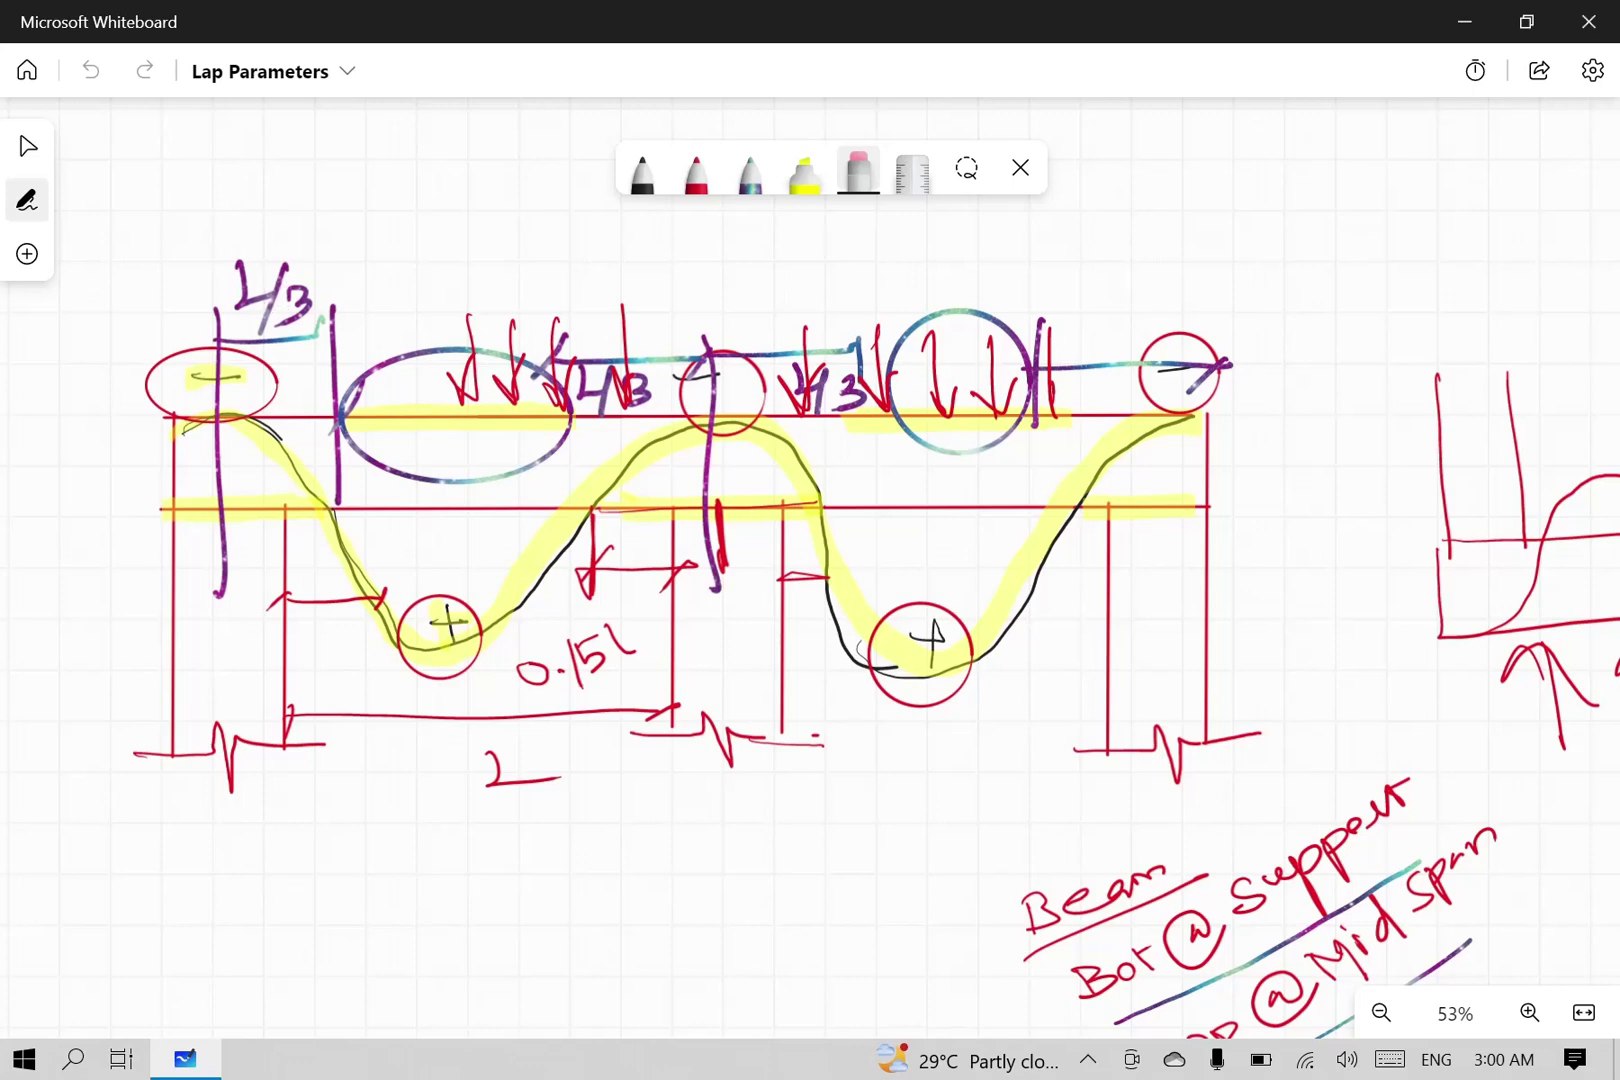
click(804, 172)
Step: Highlight the beam's curved bar, its five circles, the Bot @ Support note and the 0.15L label
mouse_move(195, 423)
mouse_down()
mouse_move(253, 418)
mouse_move(420, 660)
mouse_move(516, 610)
mouse_move(646, 448)
mouse_move(815, 505)
mouse_move(895, 675)
mouse_move(970, 630)
mouse_up()
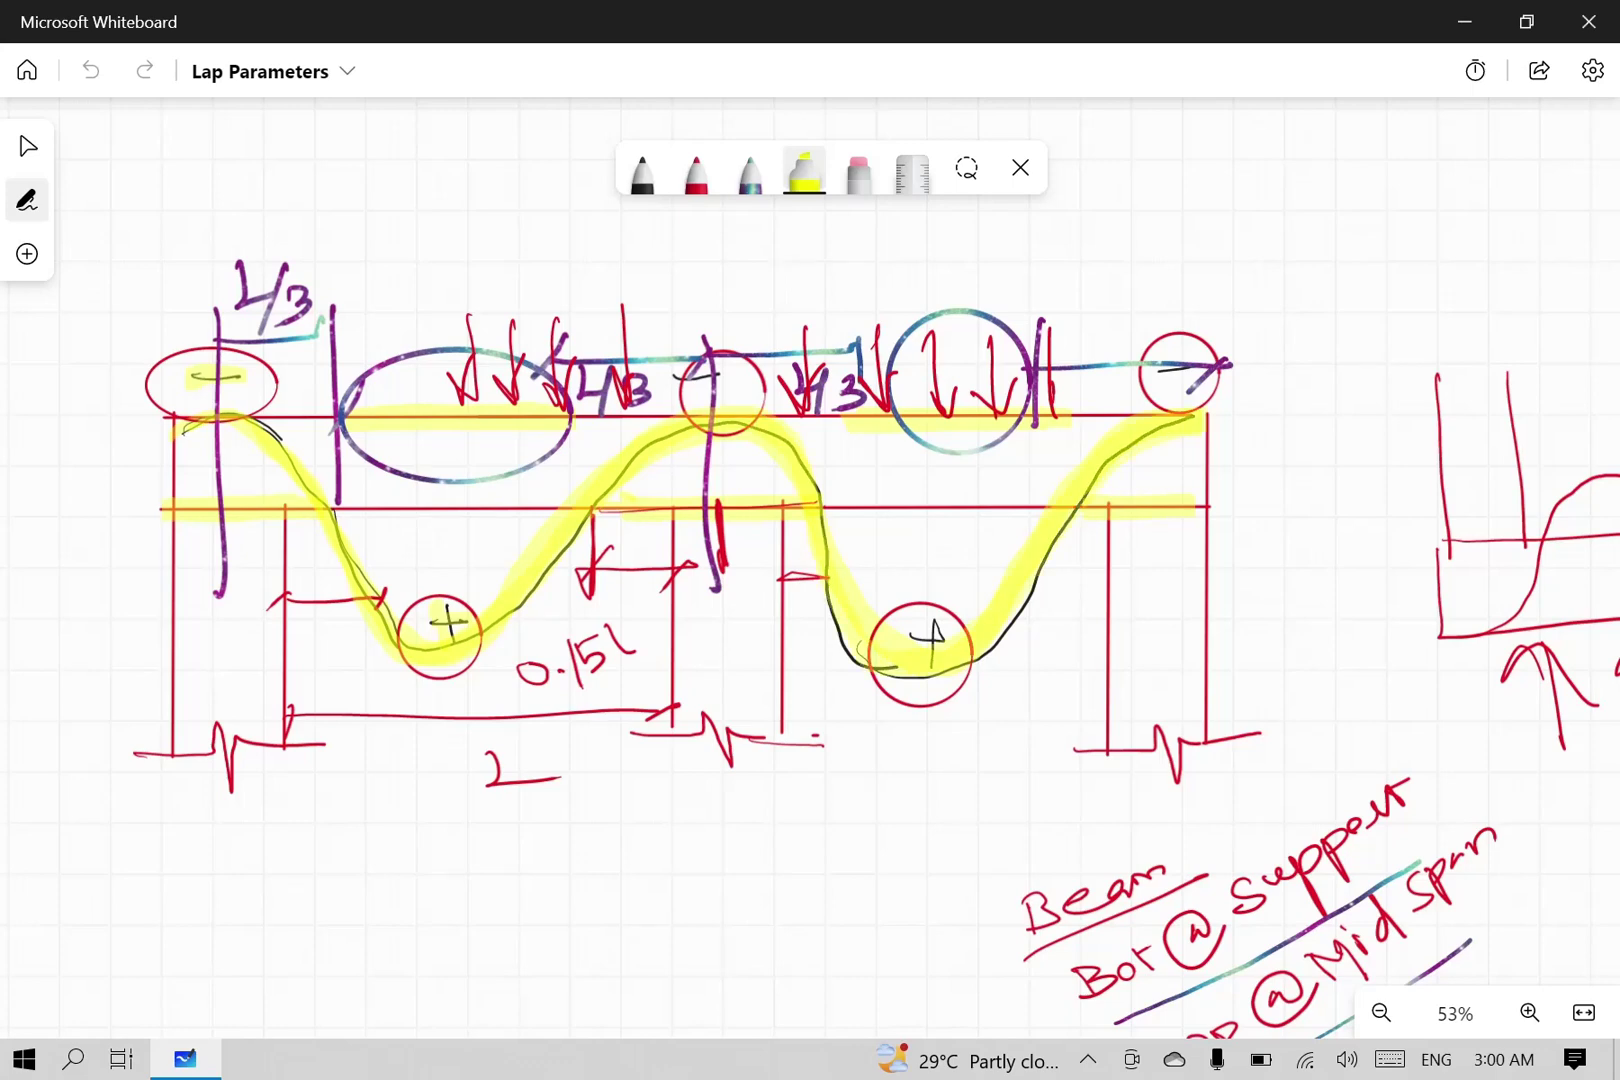
mouse_move(425, 597)
mouse_down()
mouse_move(458, 598)
mouse_move(440, 650)
mouse_move(445, 620)
mouse_up()
drag(216, 352, 236, 349)
drag(700, 372, 752, 392)
drag(1158, 380, 1198, 366)
mouse_move(920, 612)
mouse_down()
mouse_move(940, 605)
mouse_move(935, 638)
mouse_up()
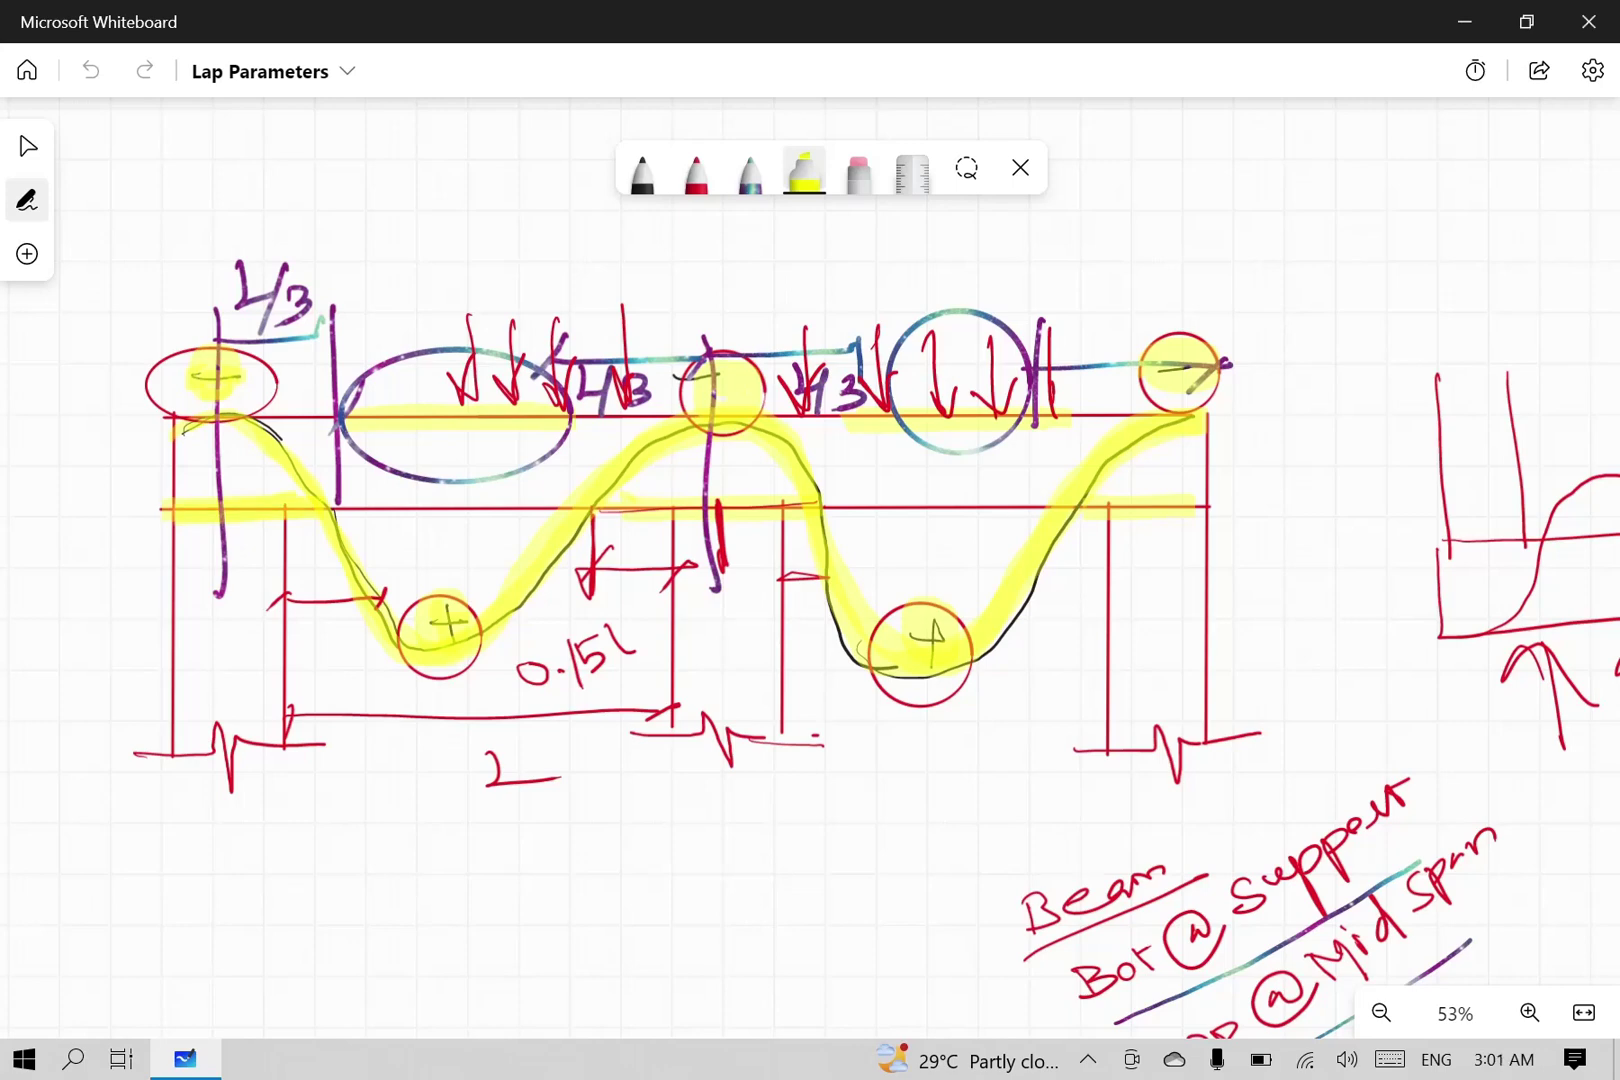
drag(1090, 985, 1390, 815)
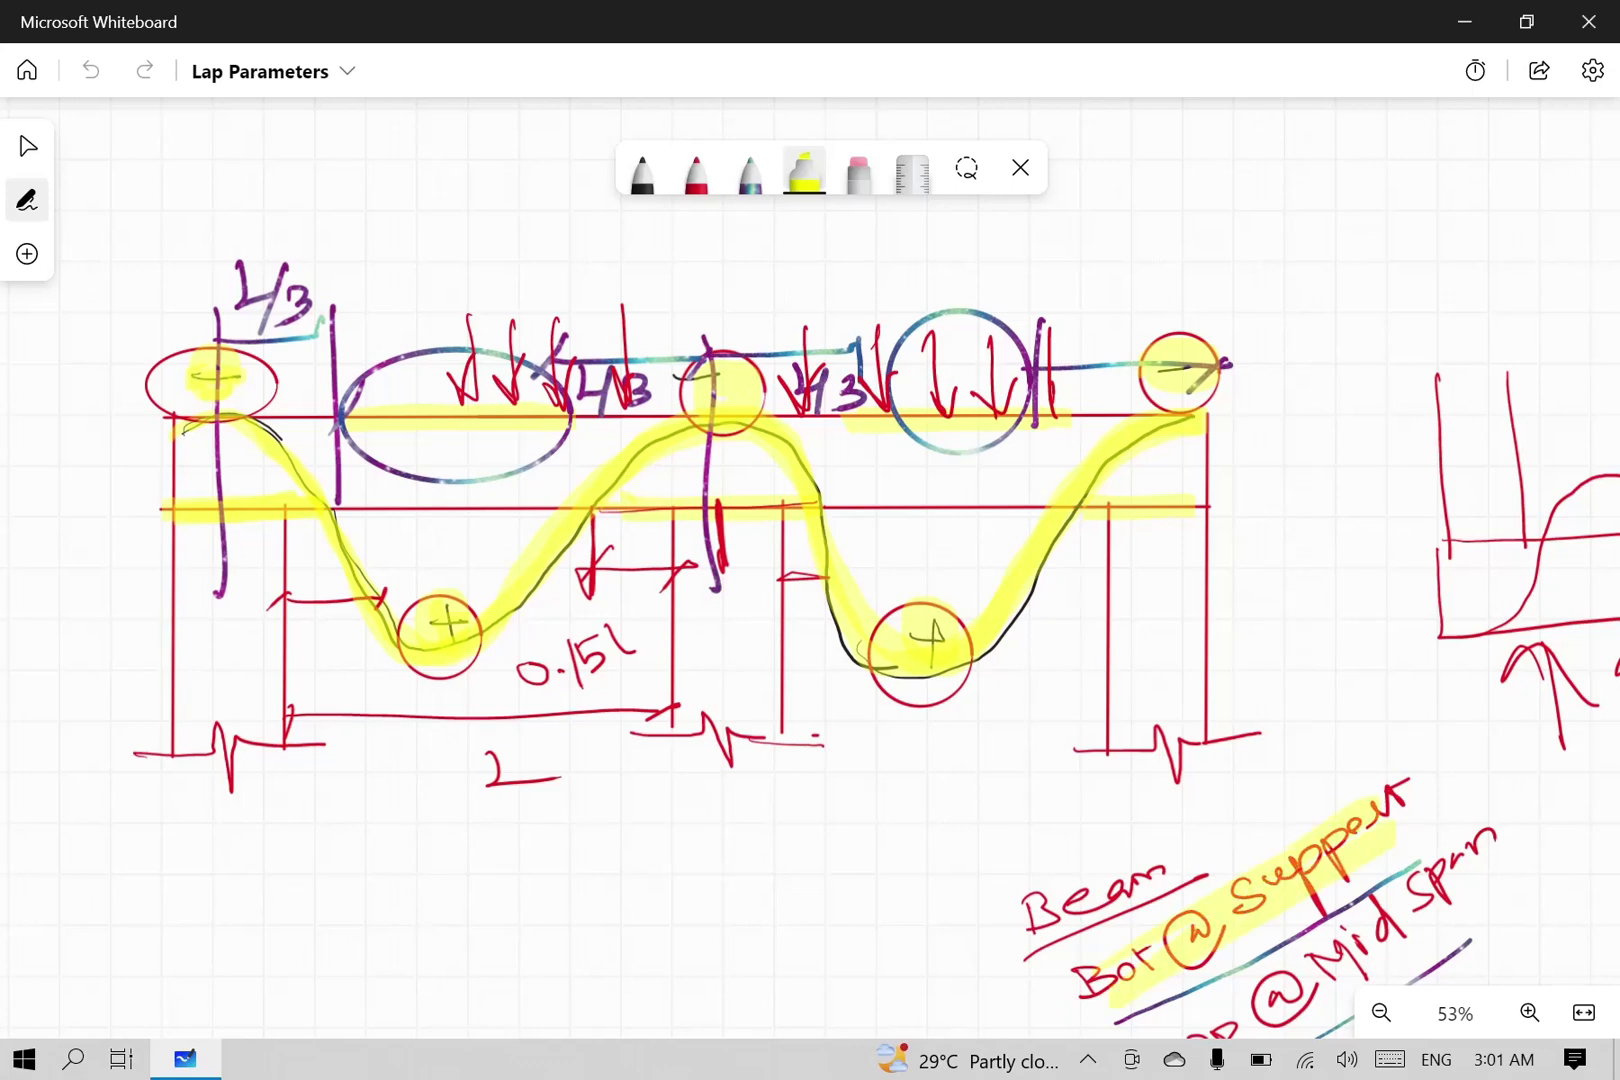
drag(518, 676, 628, 645)
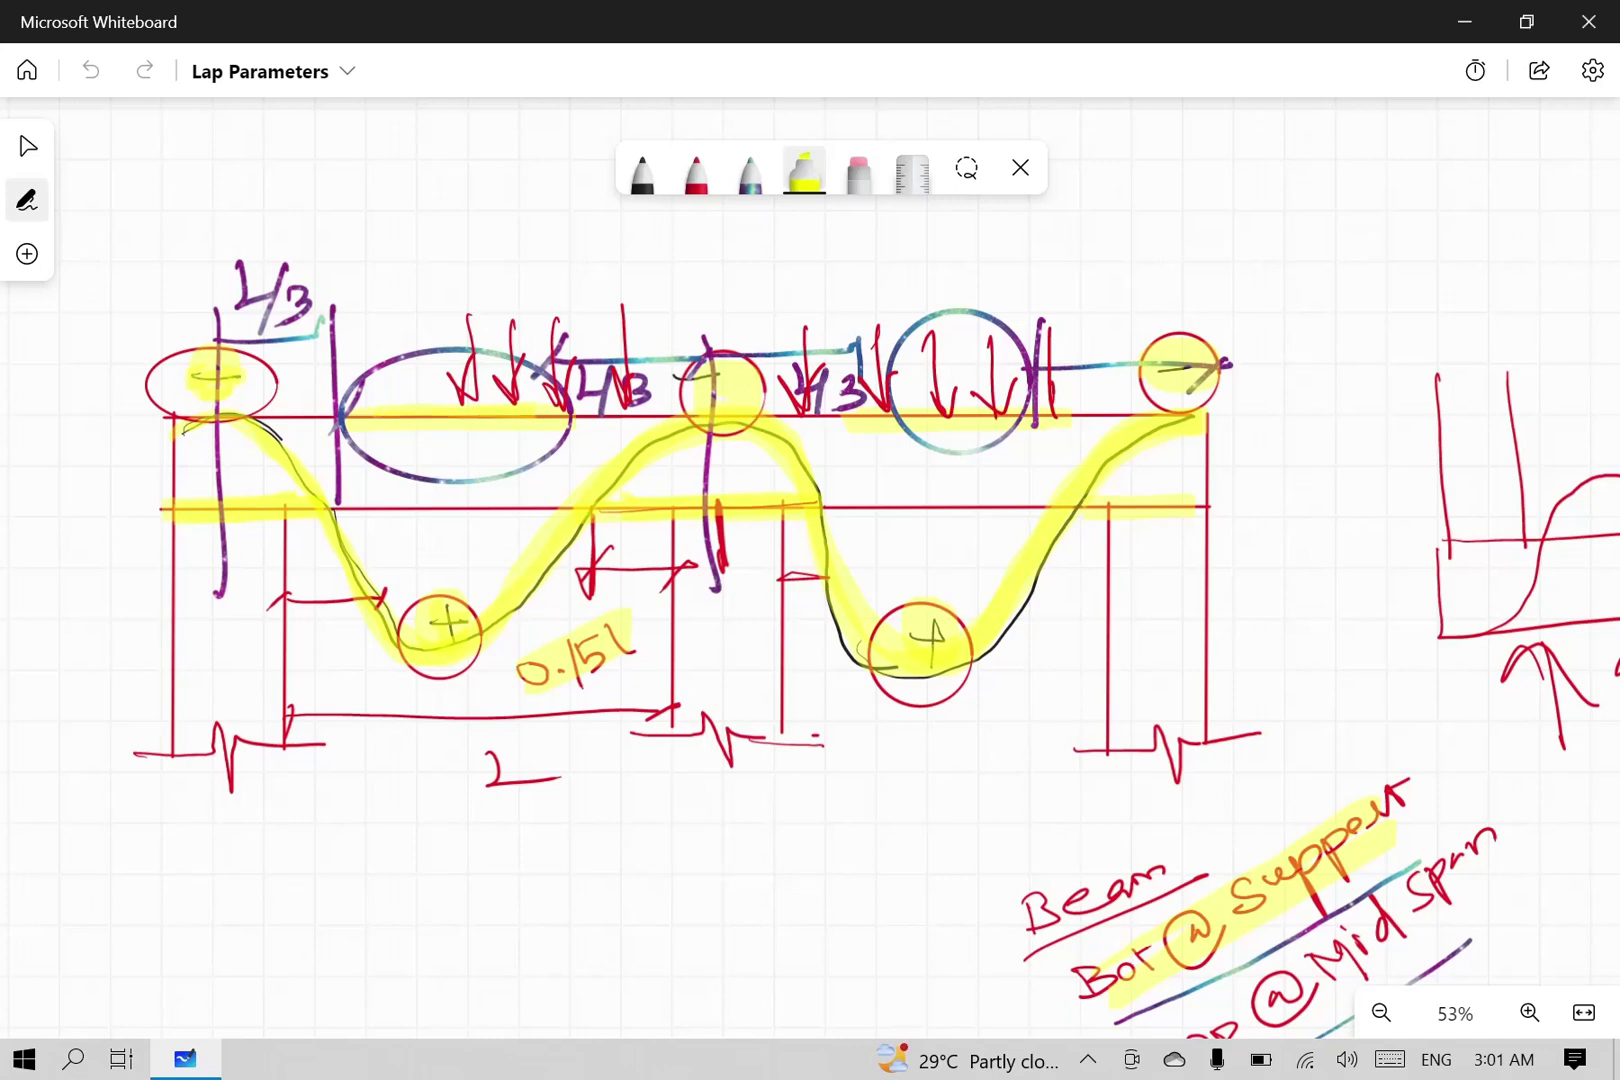
Step: Highlight the top @ Mid Span note, the three L/3 labels and the right-span circle
scroll(810, 540, down, 4)
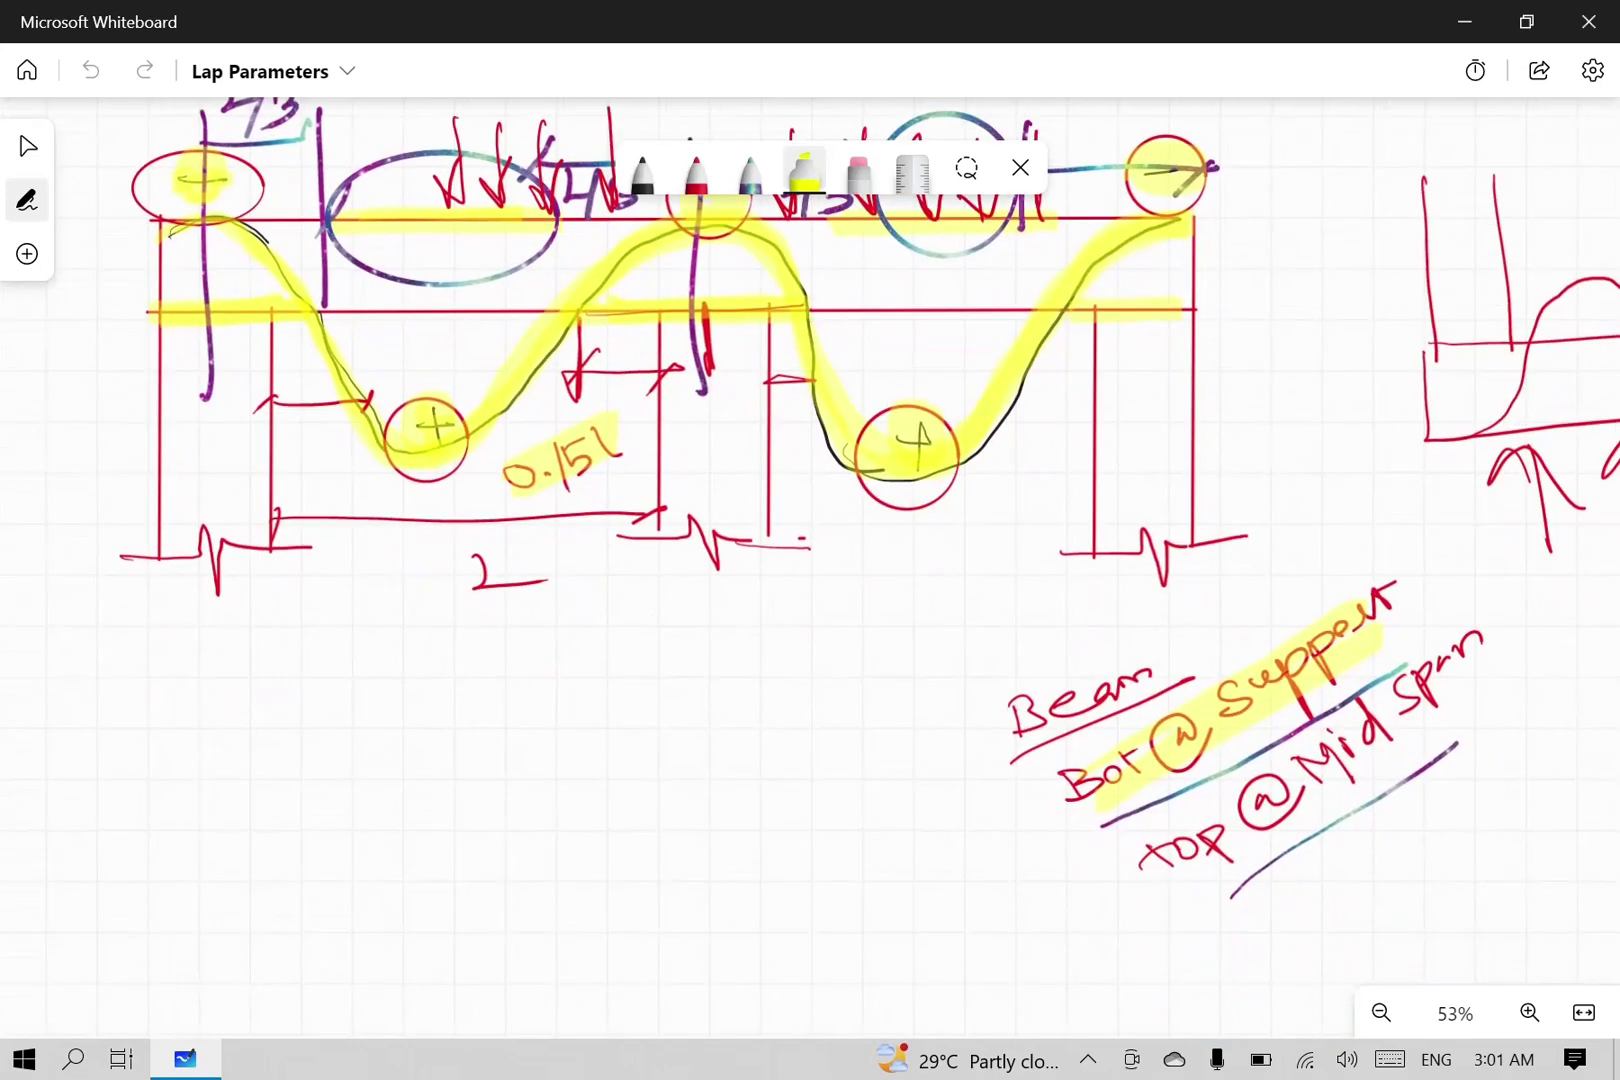
scroll(810, 540, up, 3)
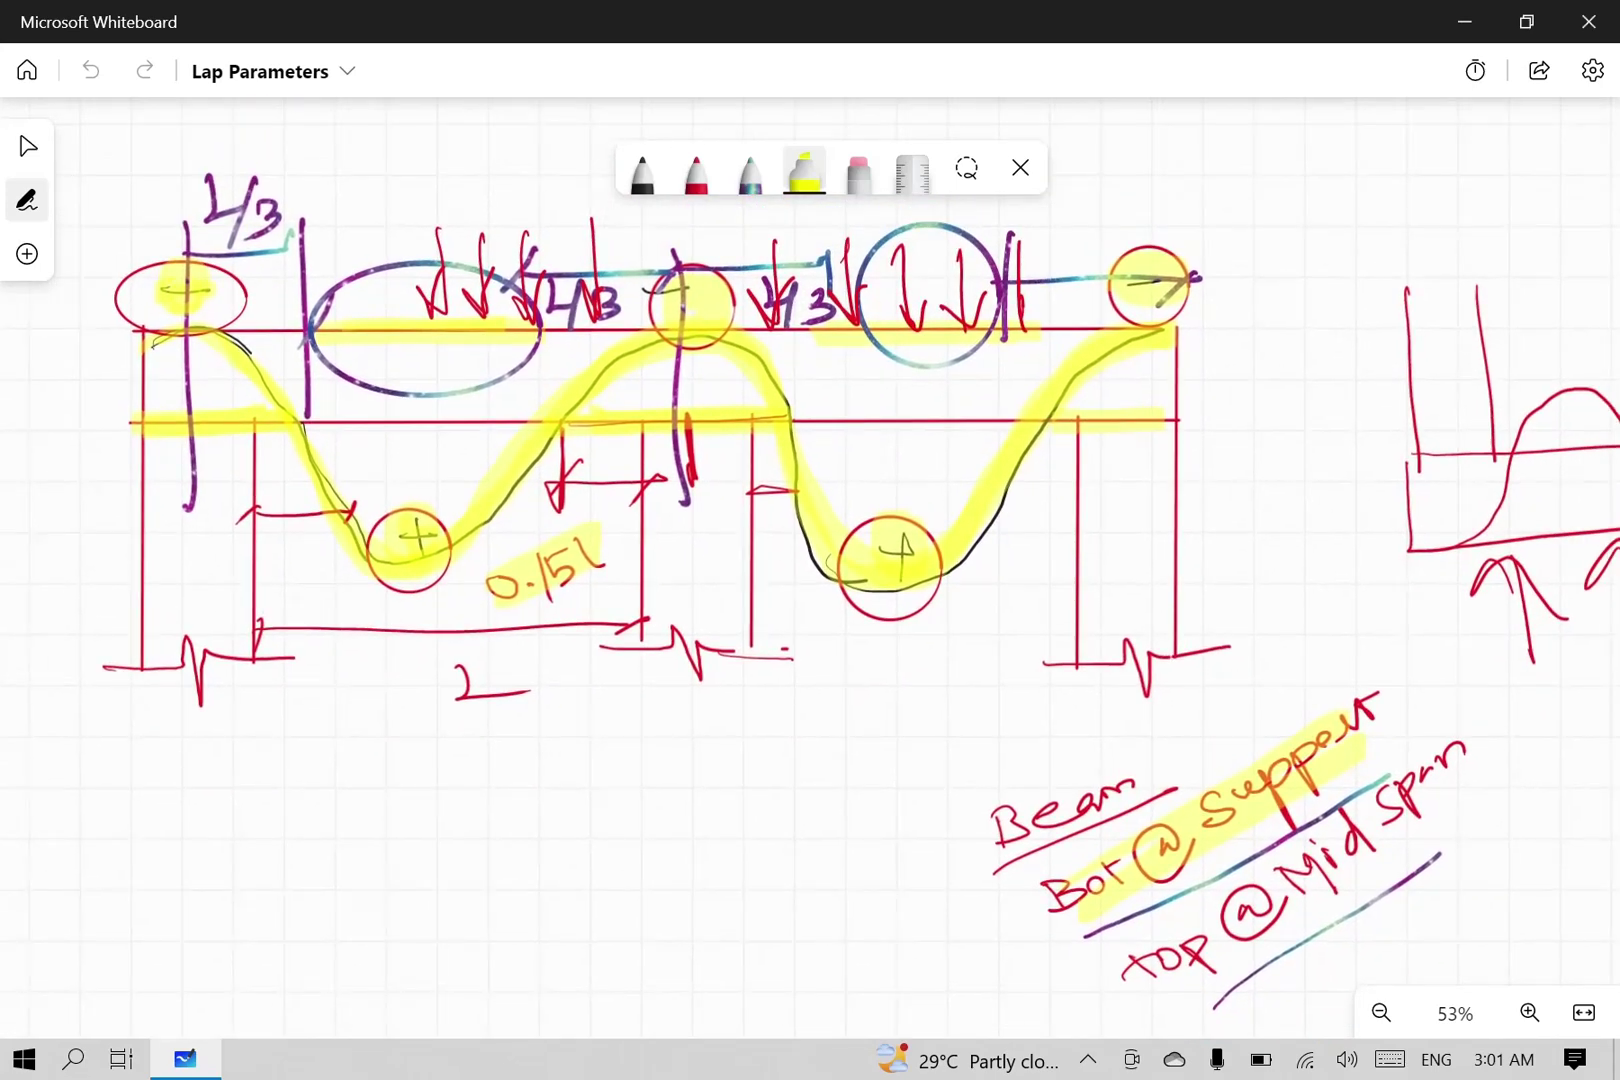
drag(1130, 968, 1438, 832)
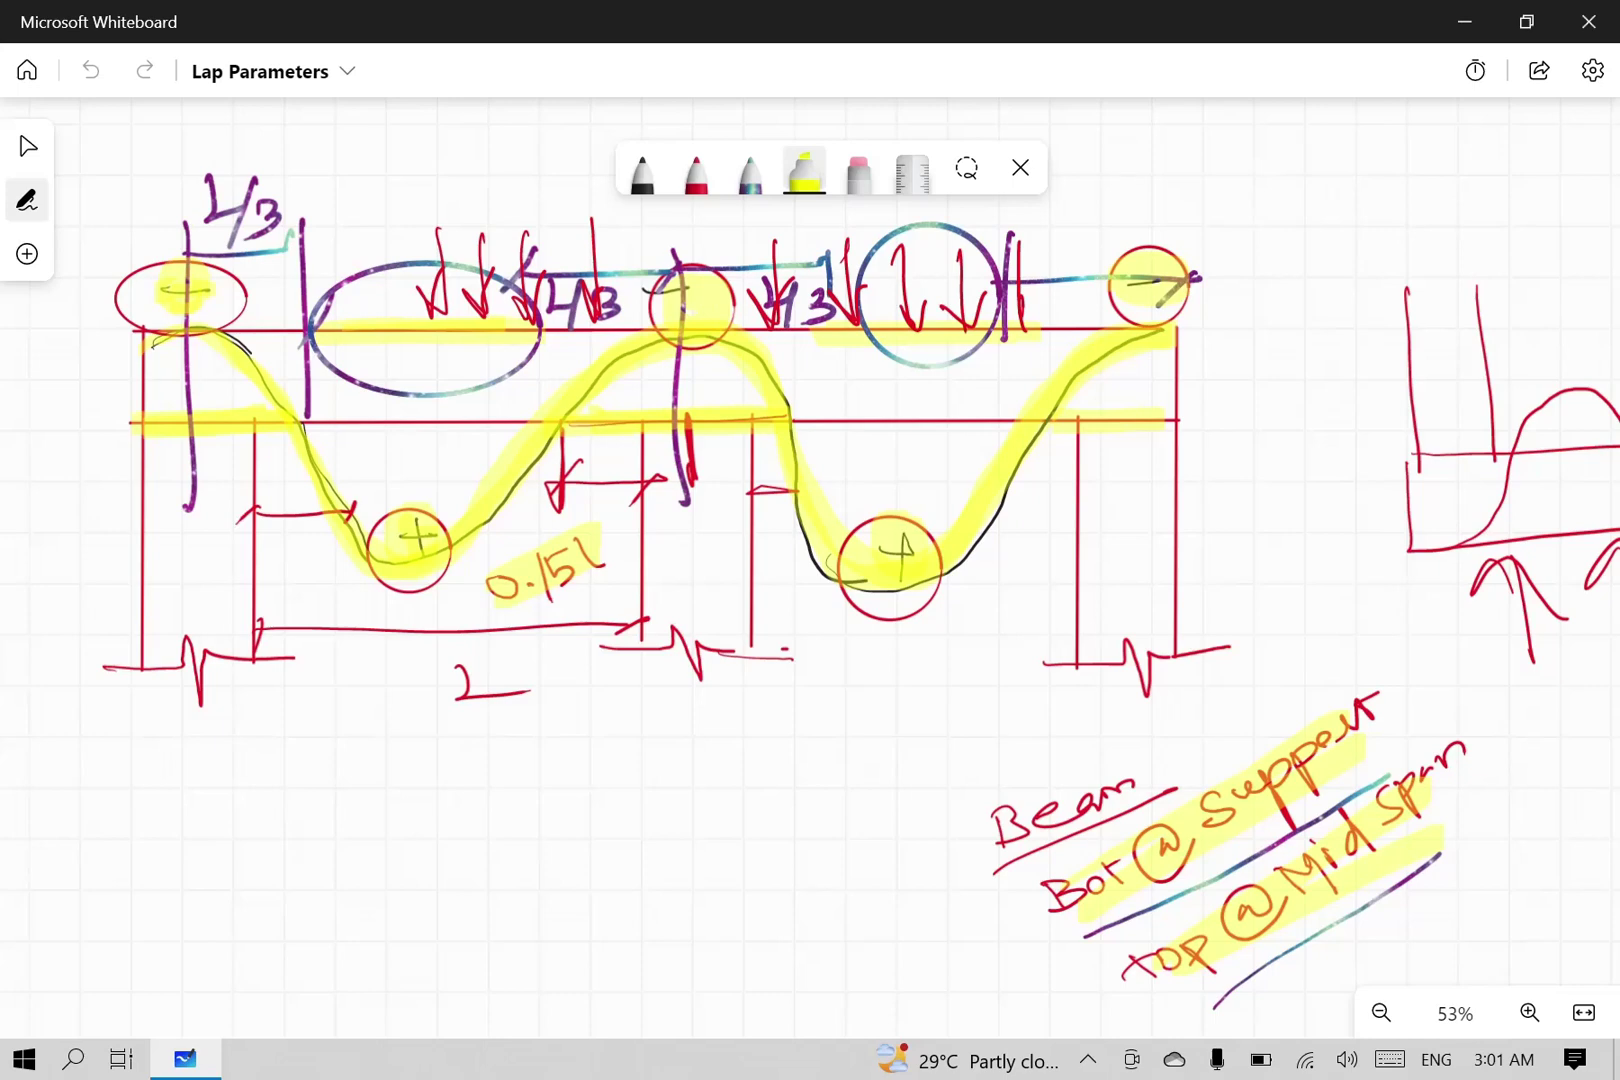
drag(566, 318, 632, 298)
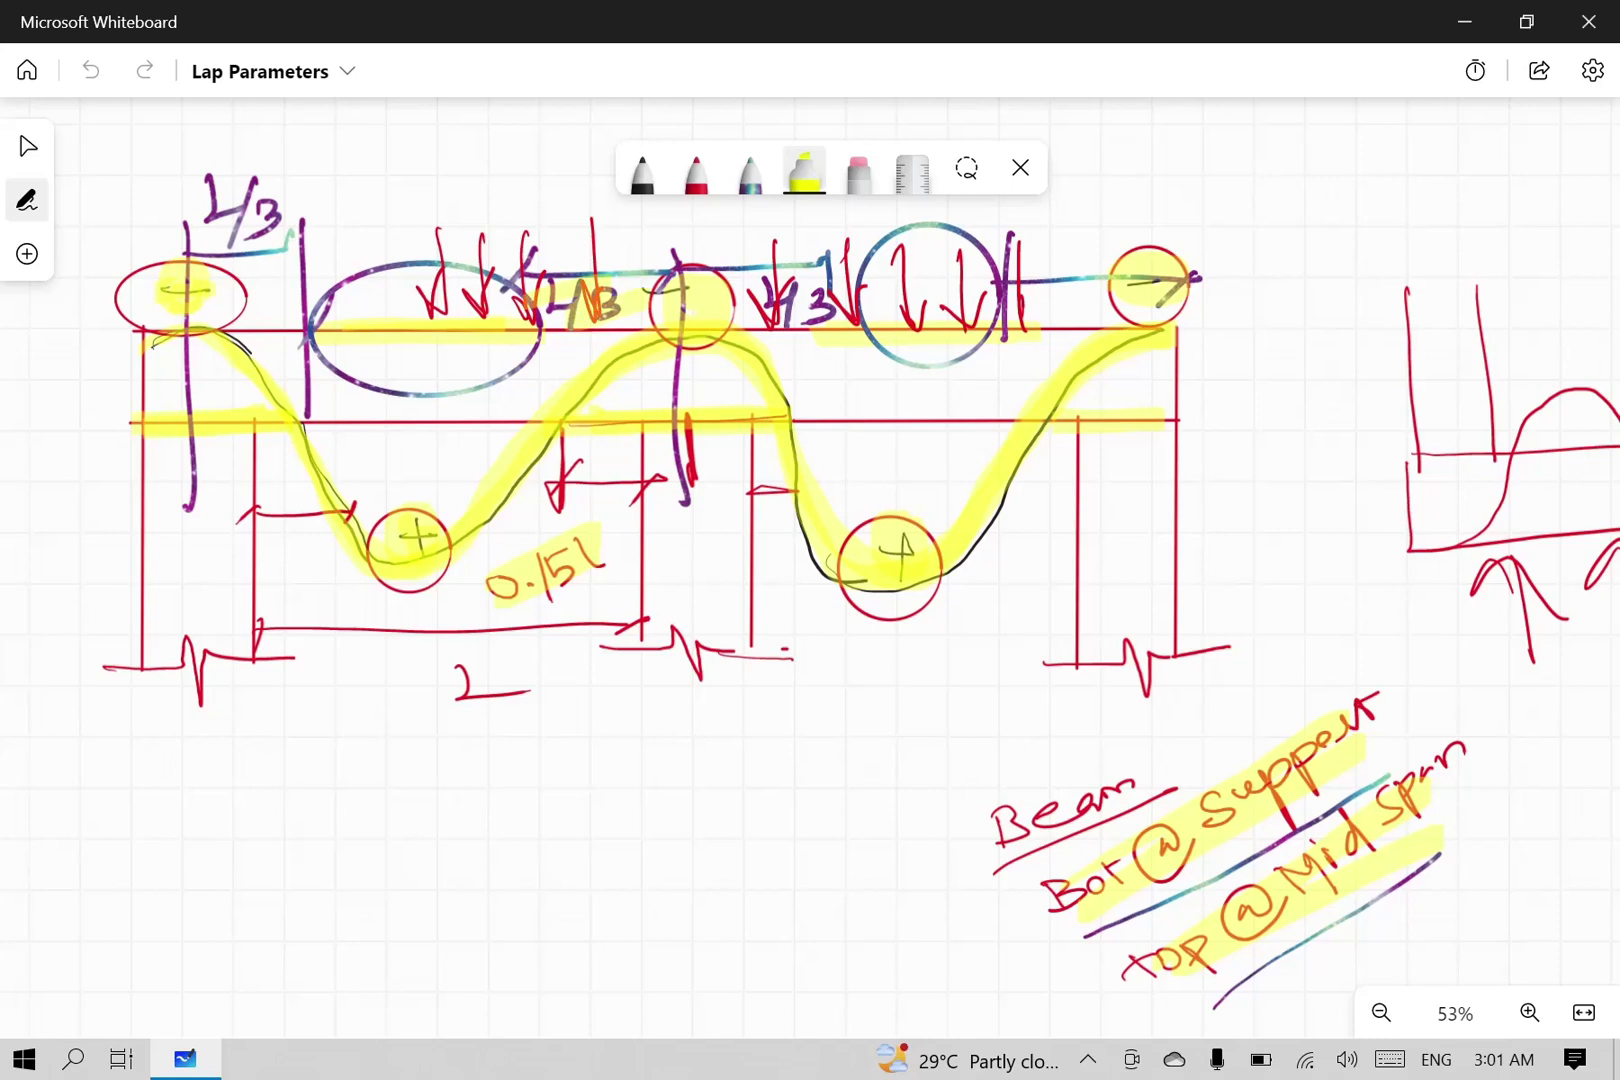
mouse_move(195, 190)
mouse_down()
mouse_move(270, 222)
mouse_move(325, 214)
mouse_up()
drag(768, 290, 852, 305)
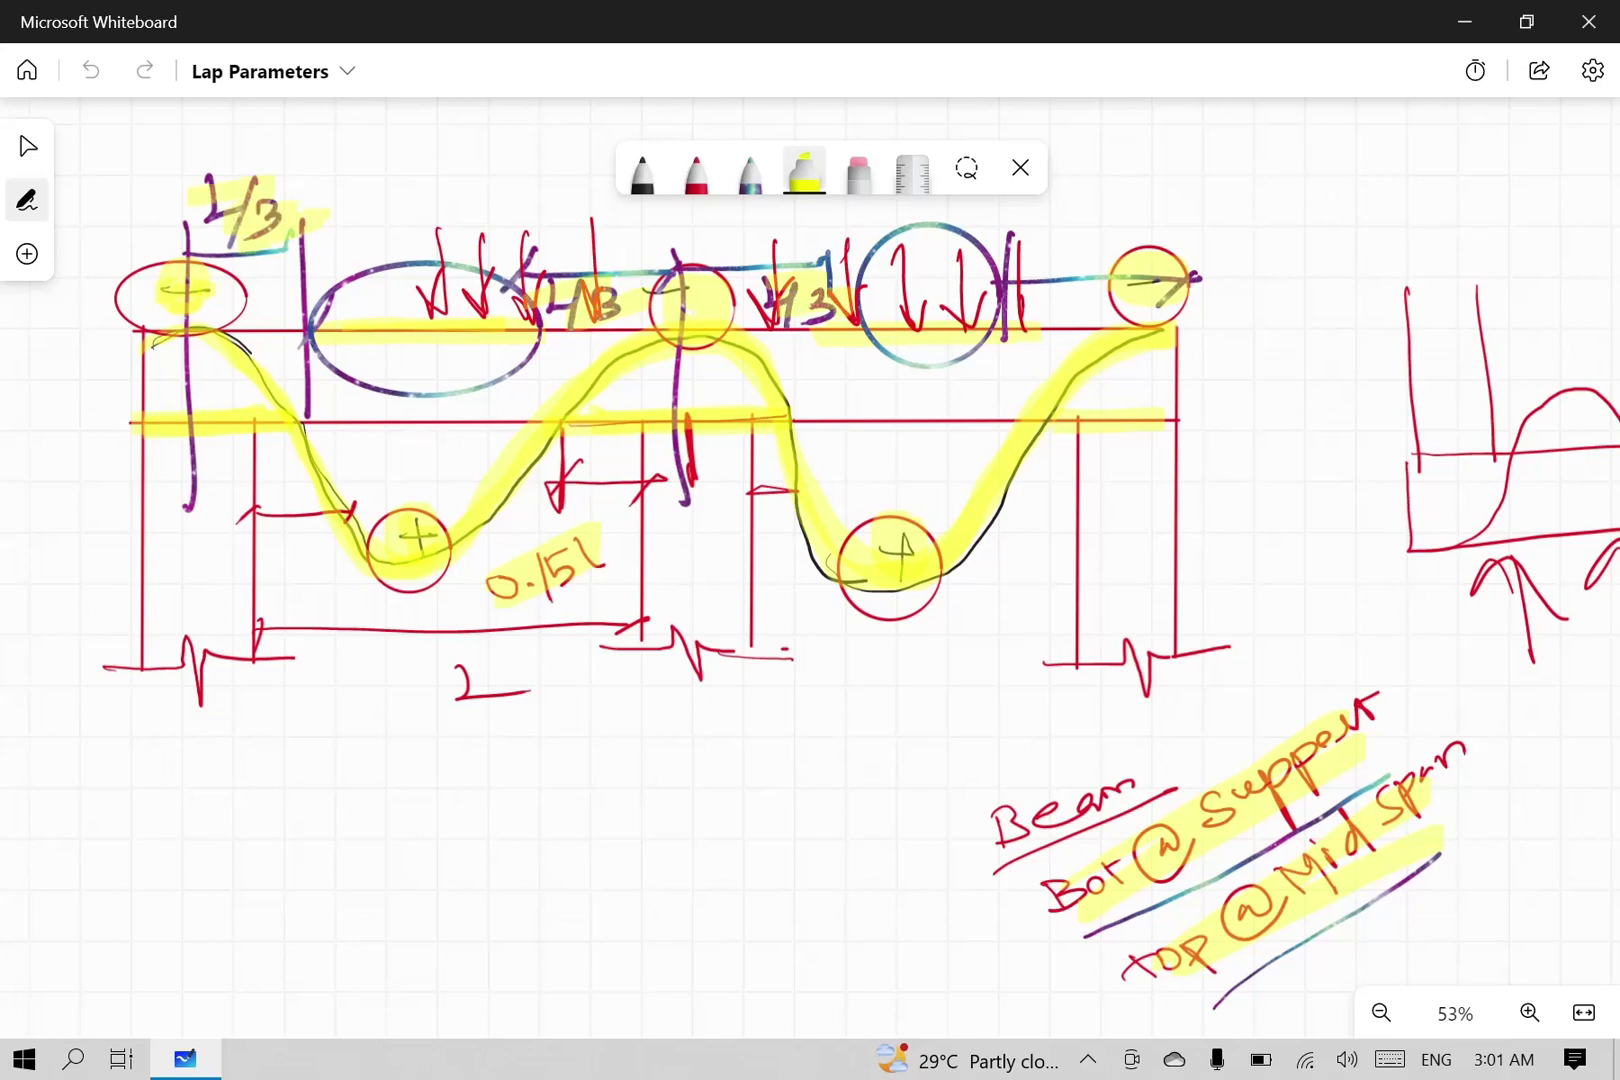
mouse_move(905, 245)
mouse_down()
mouse_move(978, 226)
mouse_move(992, 330)
mouse_move(865, 320)
mouse_up()
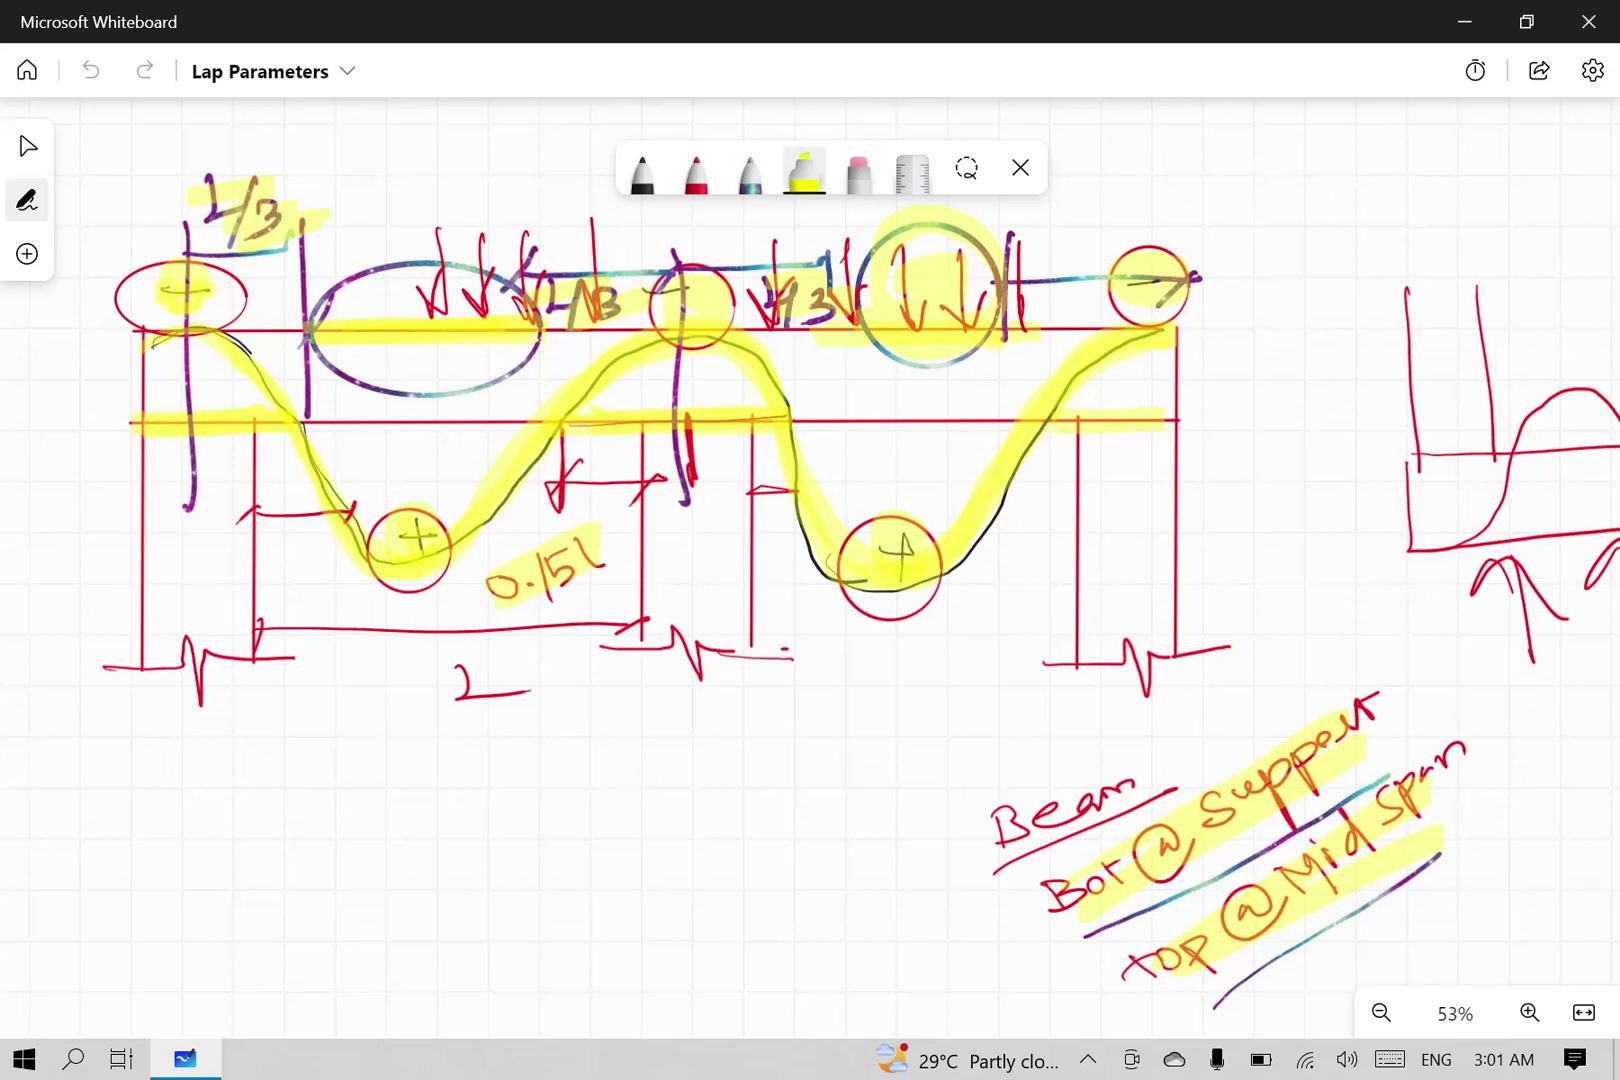
mouse_move(1100, 500)
mouse_down()
mouse_move(395, 538)
mouse_move(348, 491)
mouse_up()
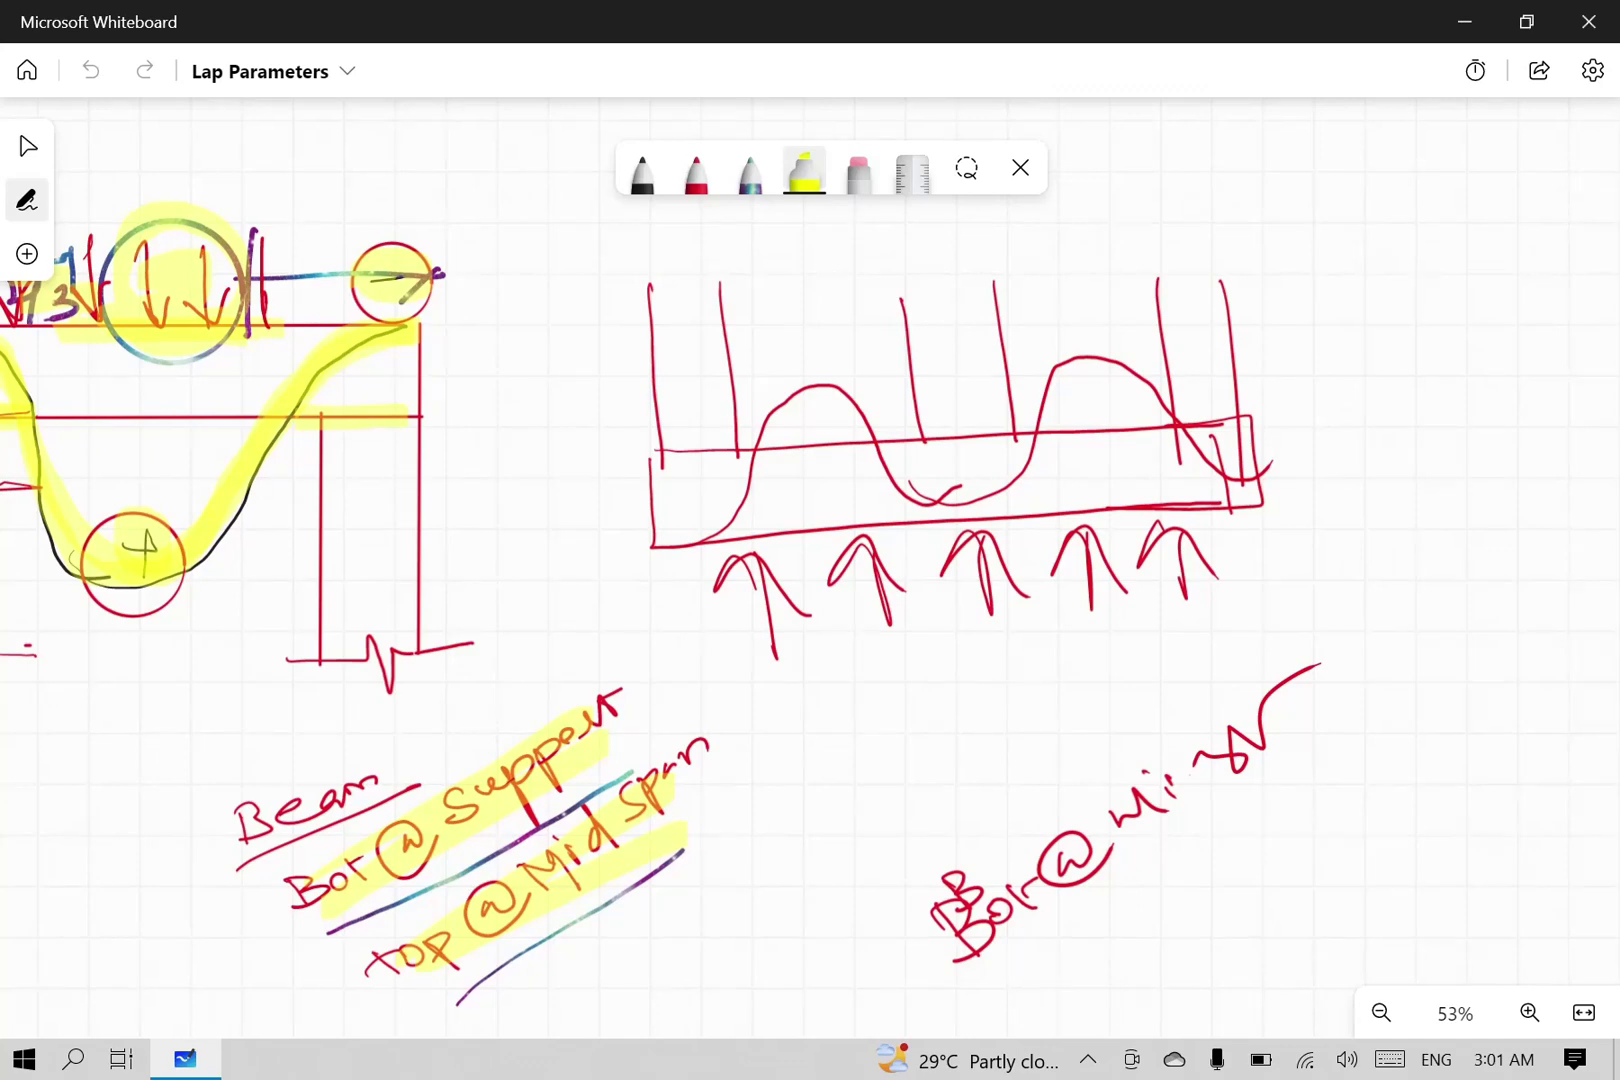
Step: Highlight the second beam's outline, its five arrows, two vertical bars and the curved bar
mouse_move(656, 448)
mouse_down()
mouse_move(1131, 428)
mouse_move(1263, 505)
mouse_move(744, 530)
mouse_move(630, 432)
mouse_up()
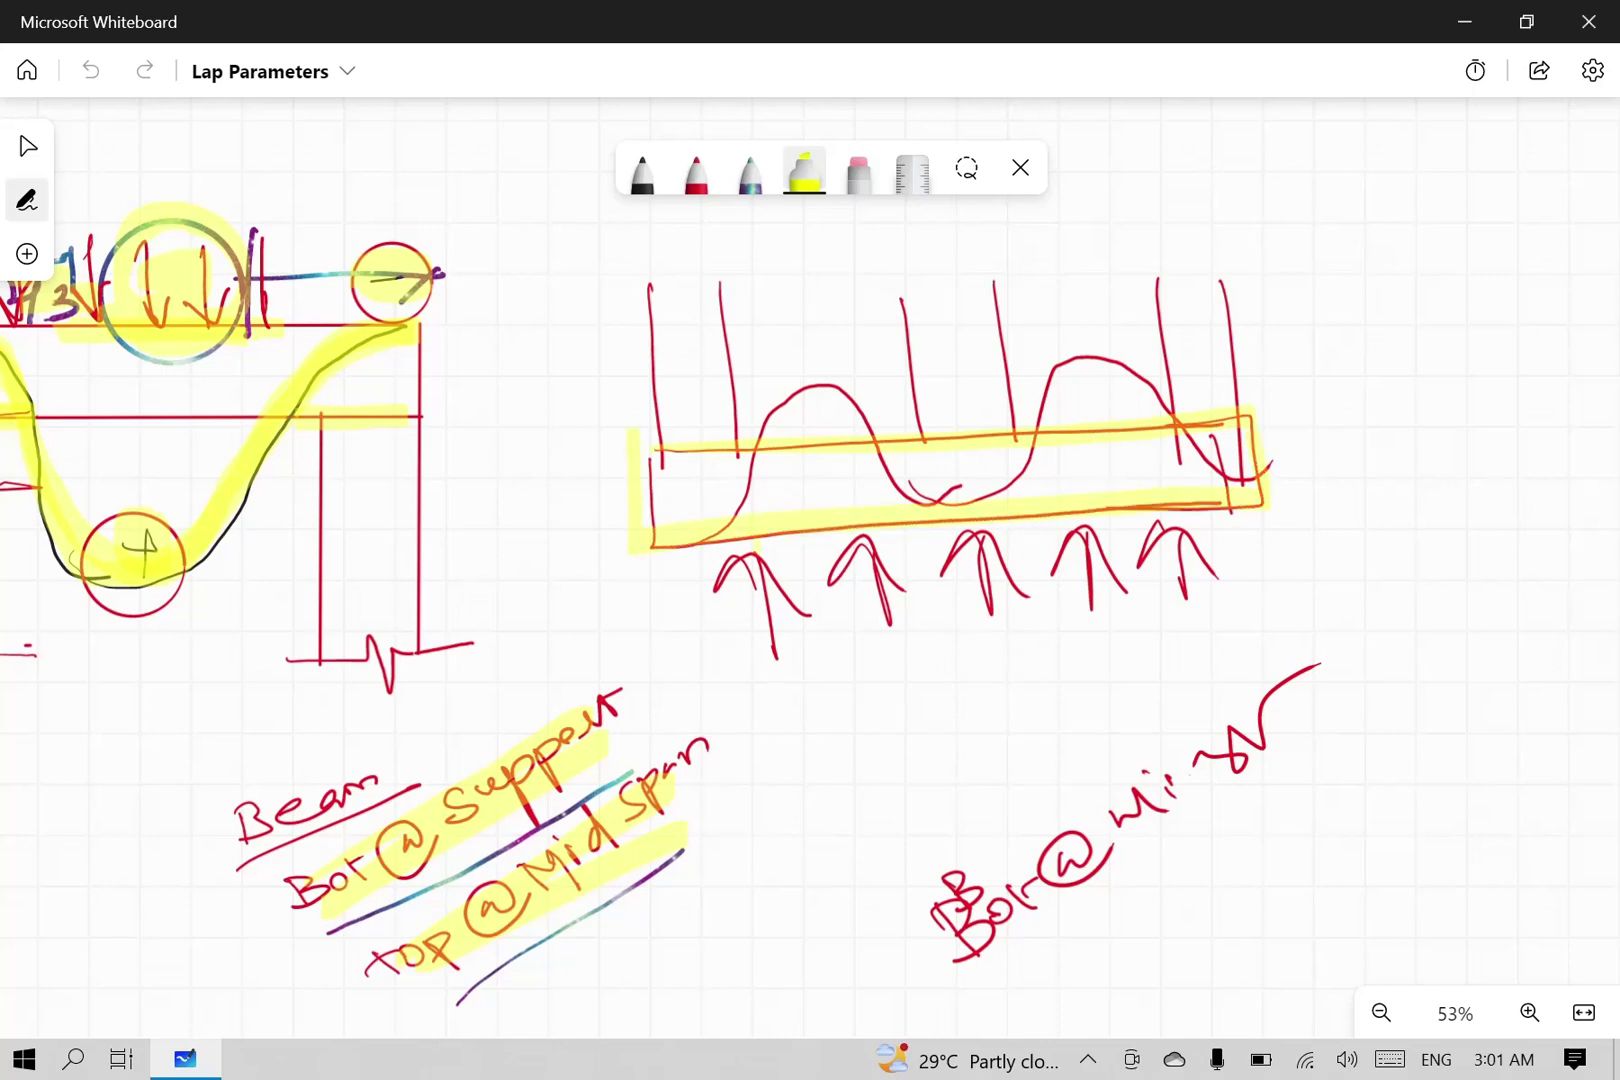
drag(717, 590, 770, 652)
drag(862, 546, 887, 620)
drag(958, 538, 987, 608)
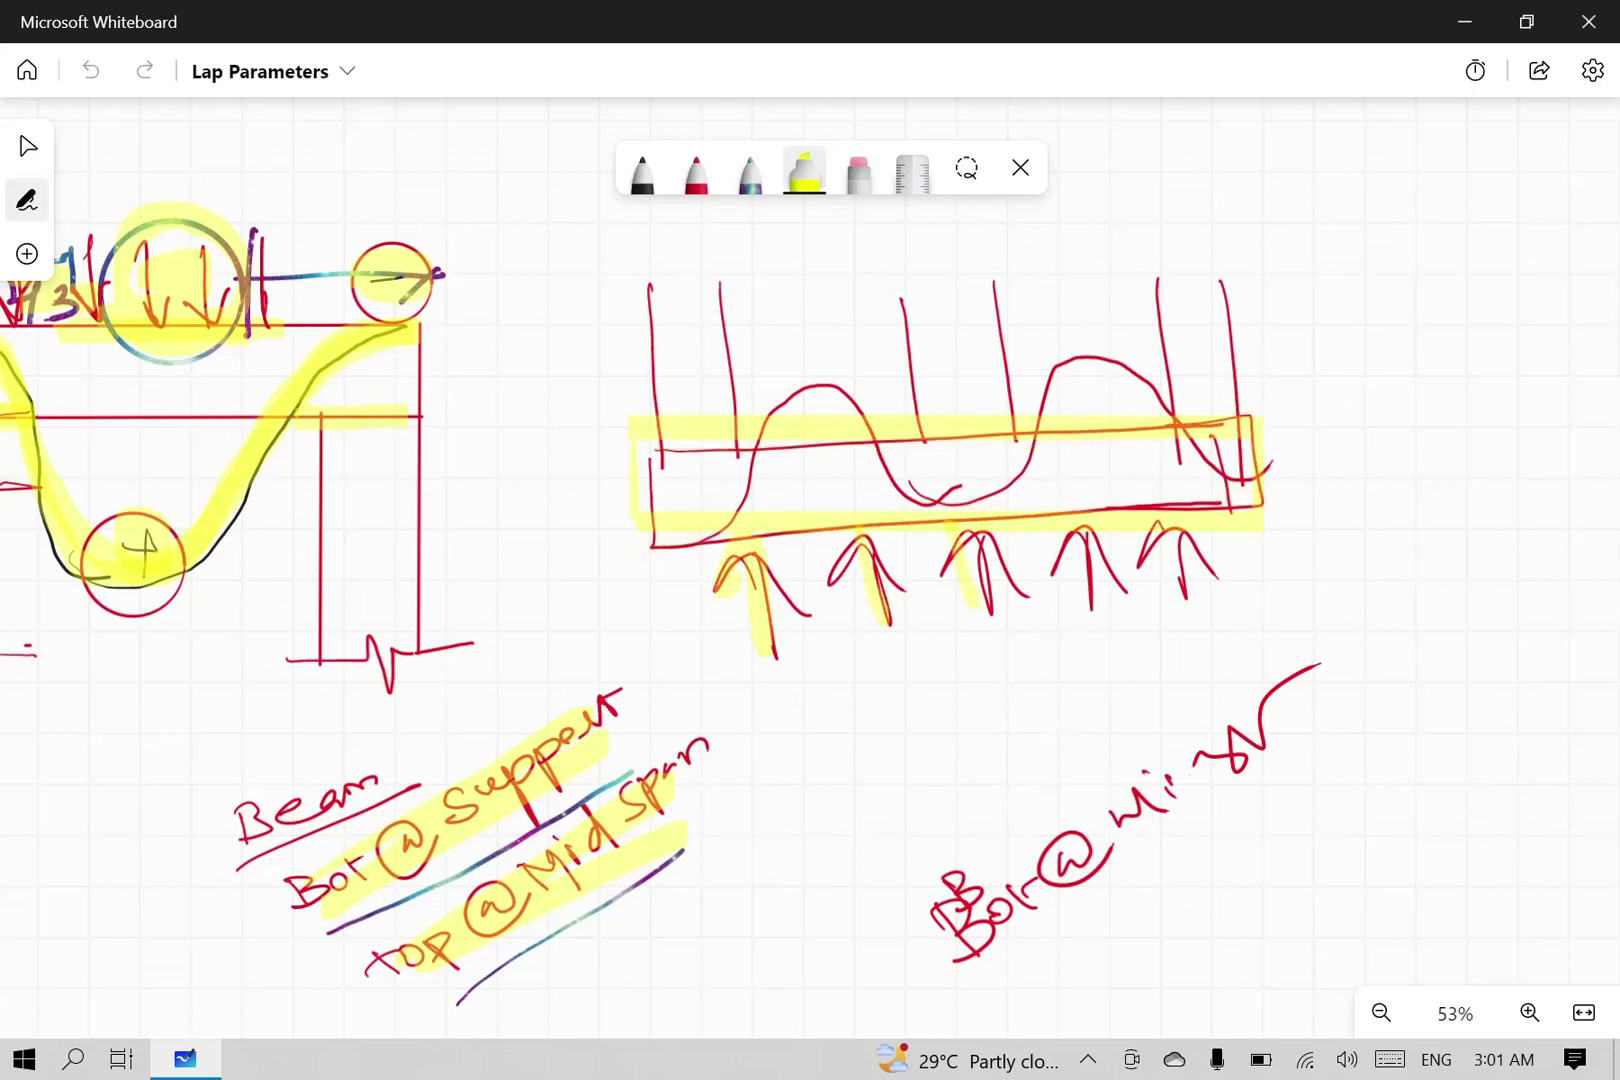
drag(1066, 533, 1088, 604)
drag(1179, 530, 1187, 597)
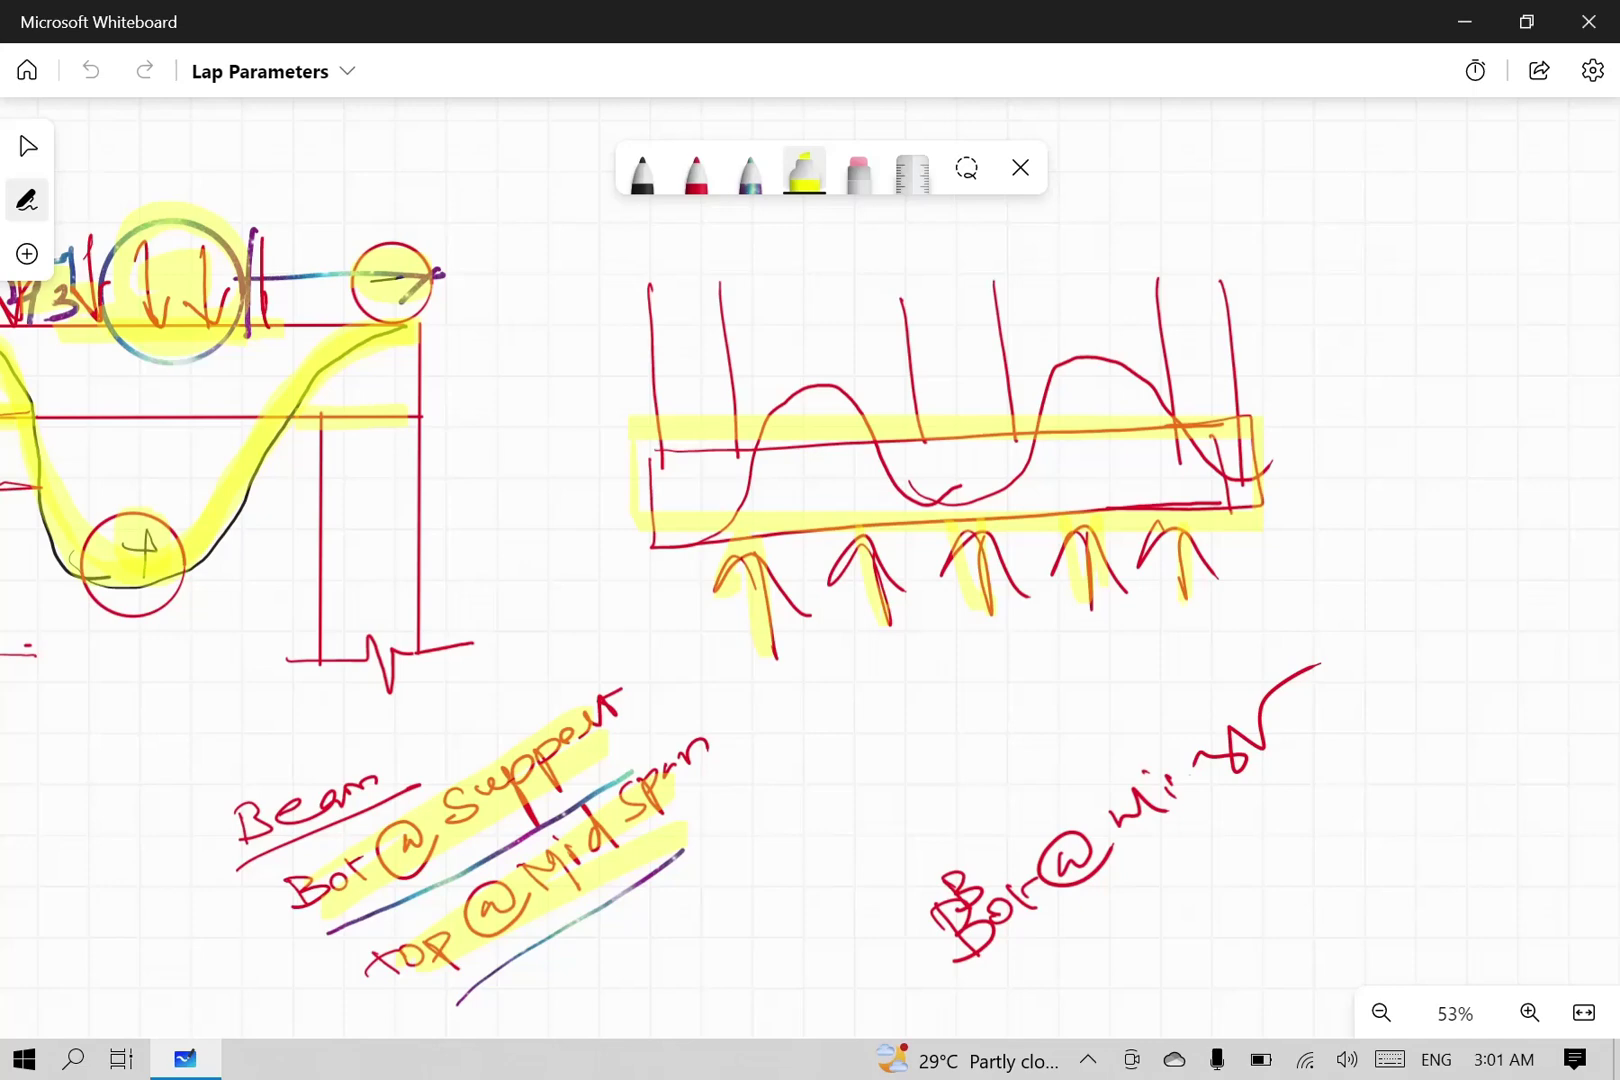
drag(643, 264, 665, 488)
drag(716, 265, 740, 462)
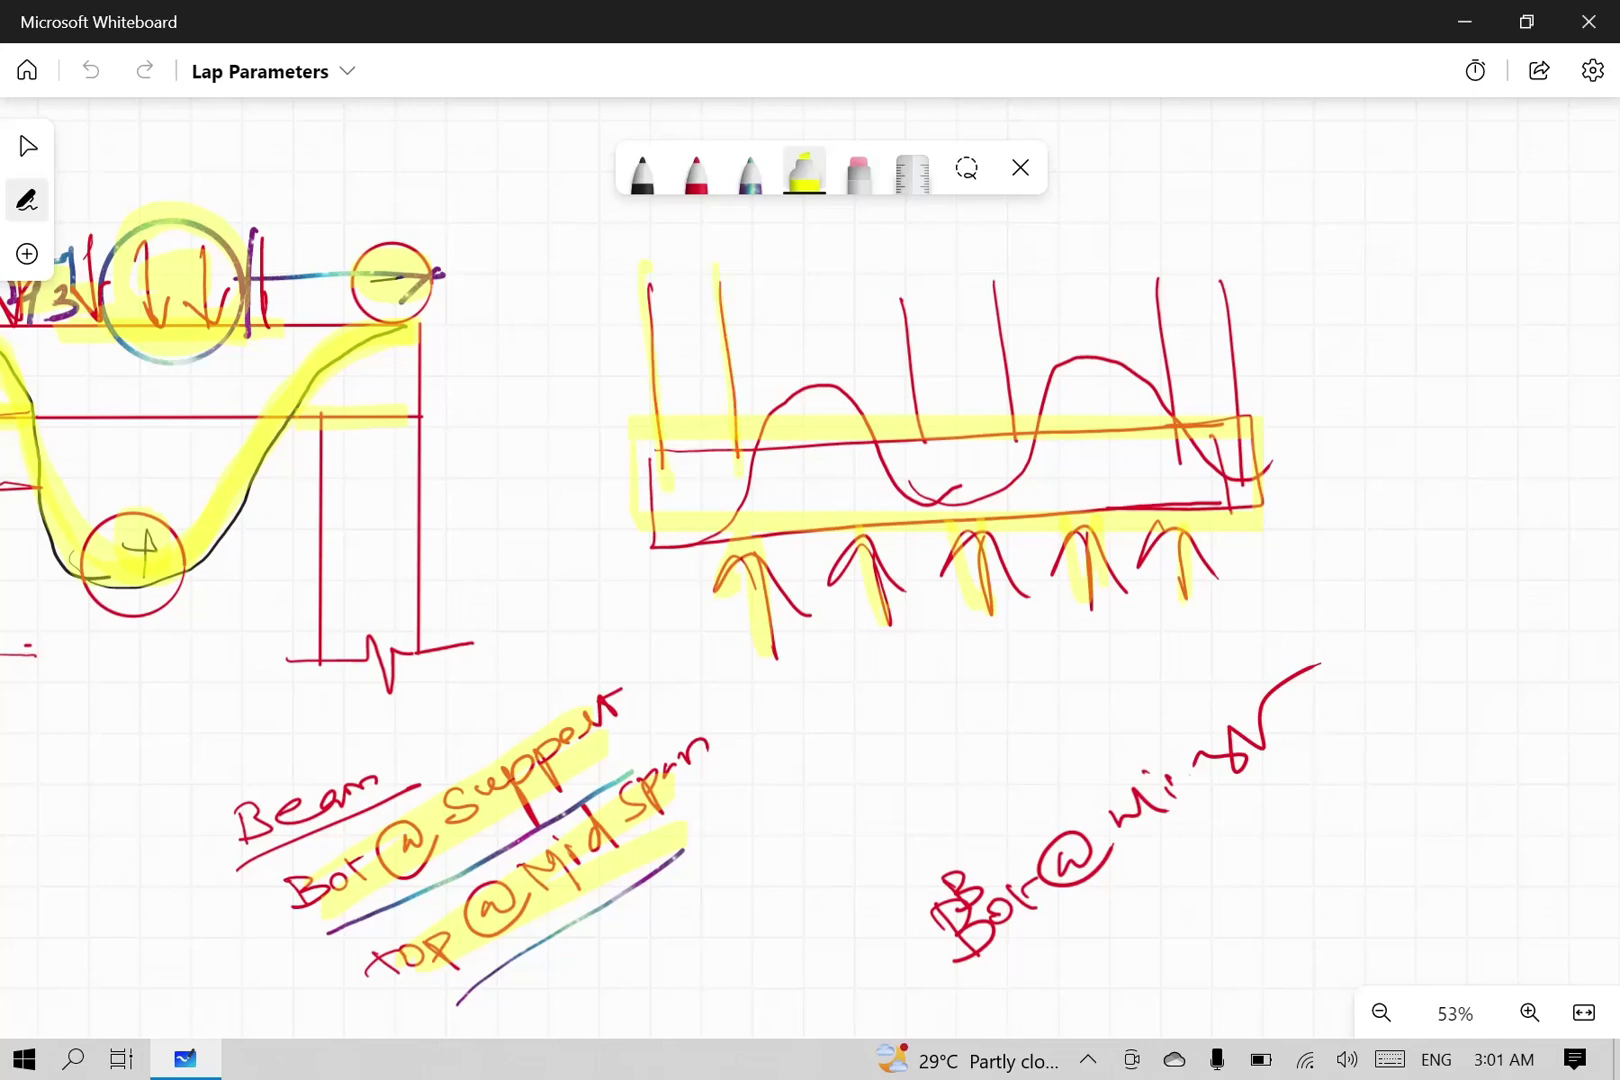
mouse_move(660, 546)
mouse_down()
mouse_move(699, 543)
mouse_move(783, 394)
mouse_move(890, 484)
mouse_move(1005, 478)
mouse_move(1120, 365)
mouse_move(1268, 470)
mouse_move(1288, 412)
mouse_up()
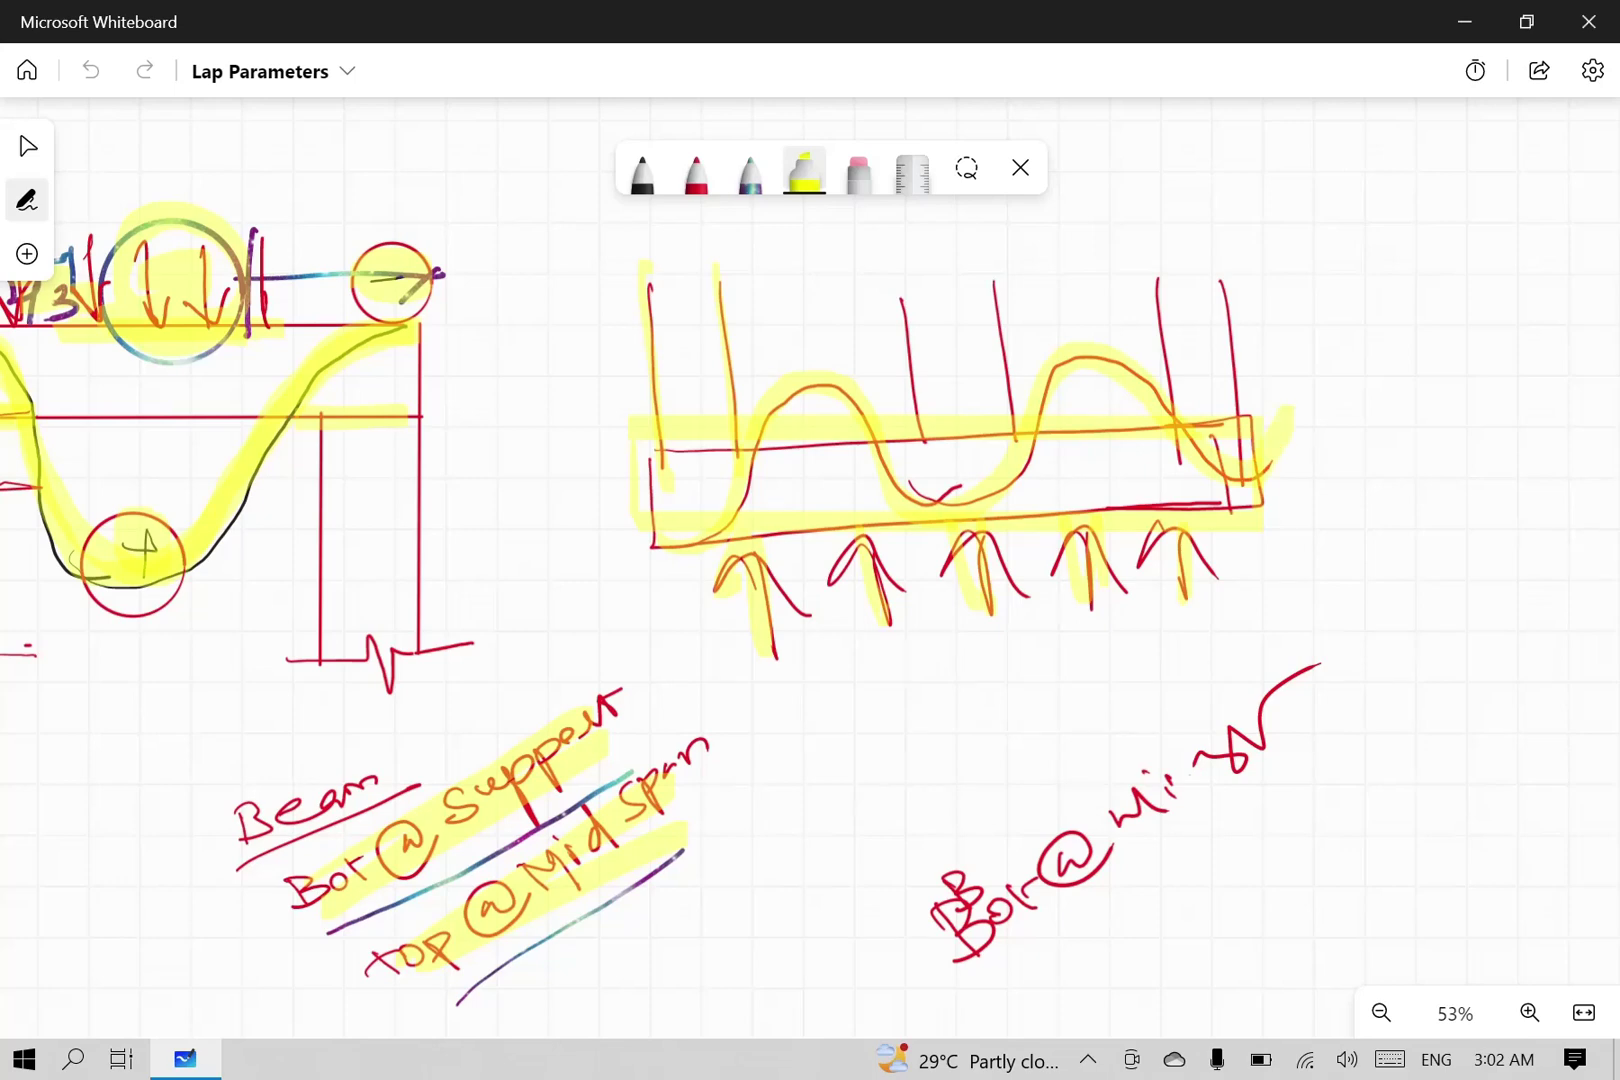
Step: Extend the highlight under top @ Mid Span and erase the unfinished 'Bot@Mi…' note
drag(564, 808, 706, 734)
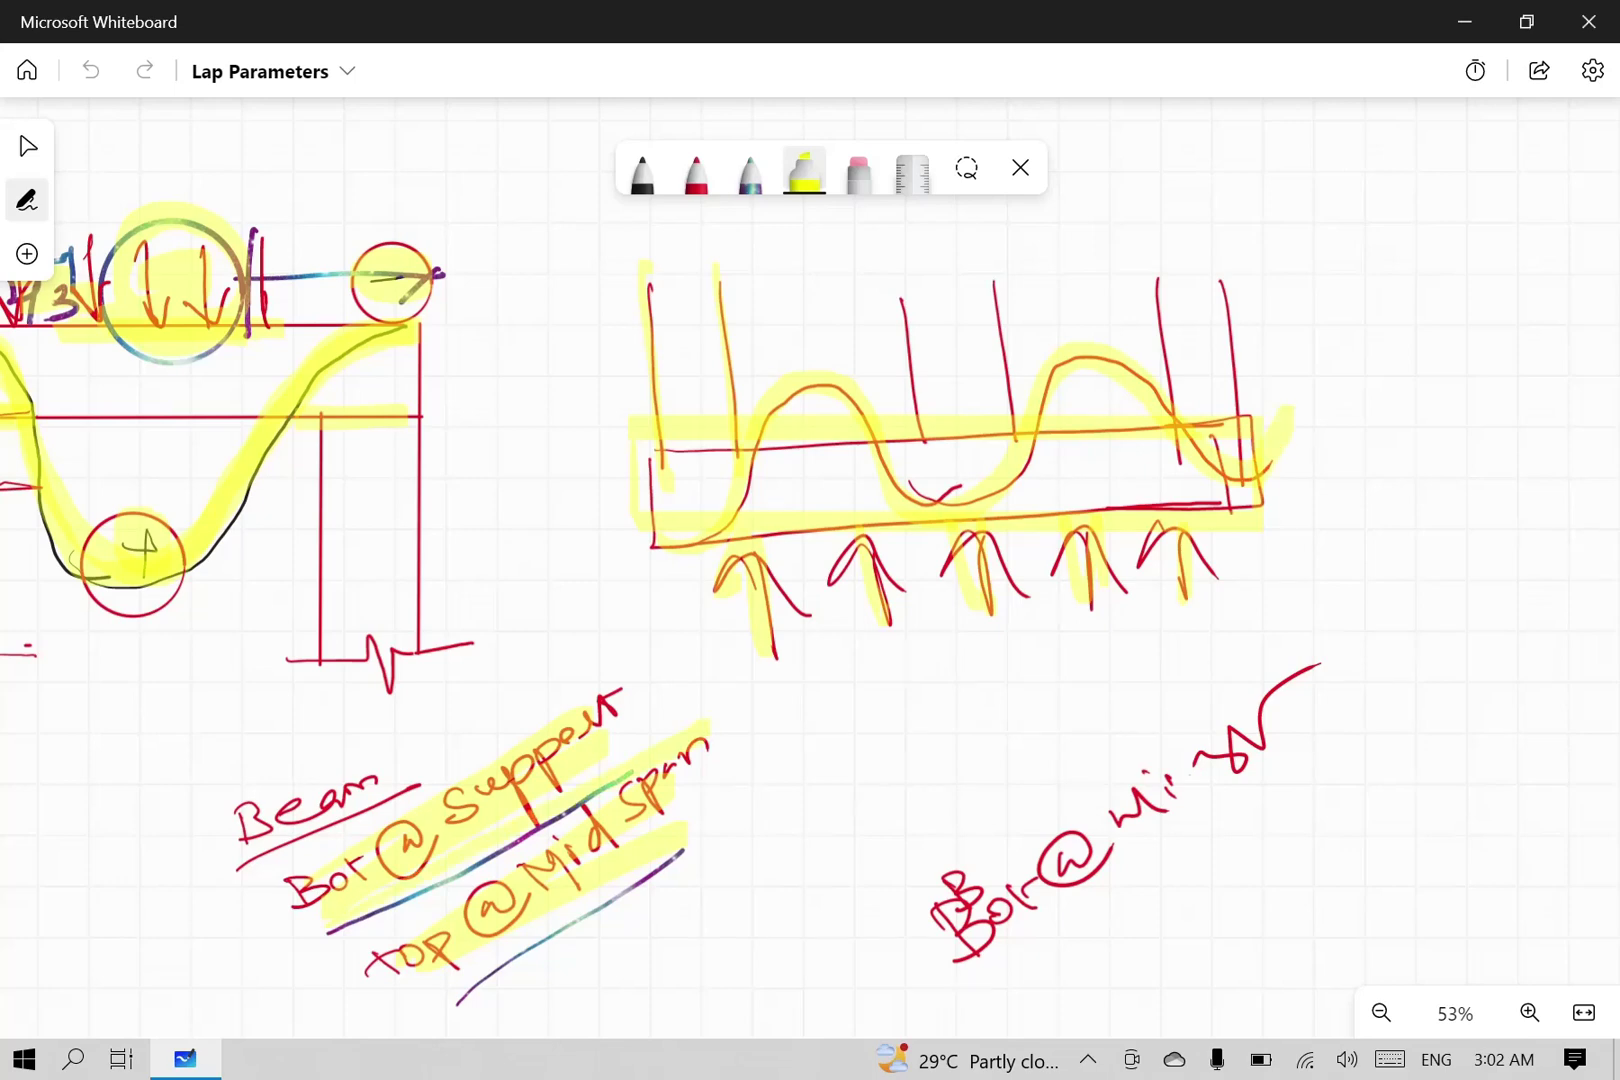
drag(420, 1010, 730, 824)
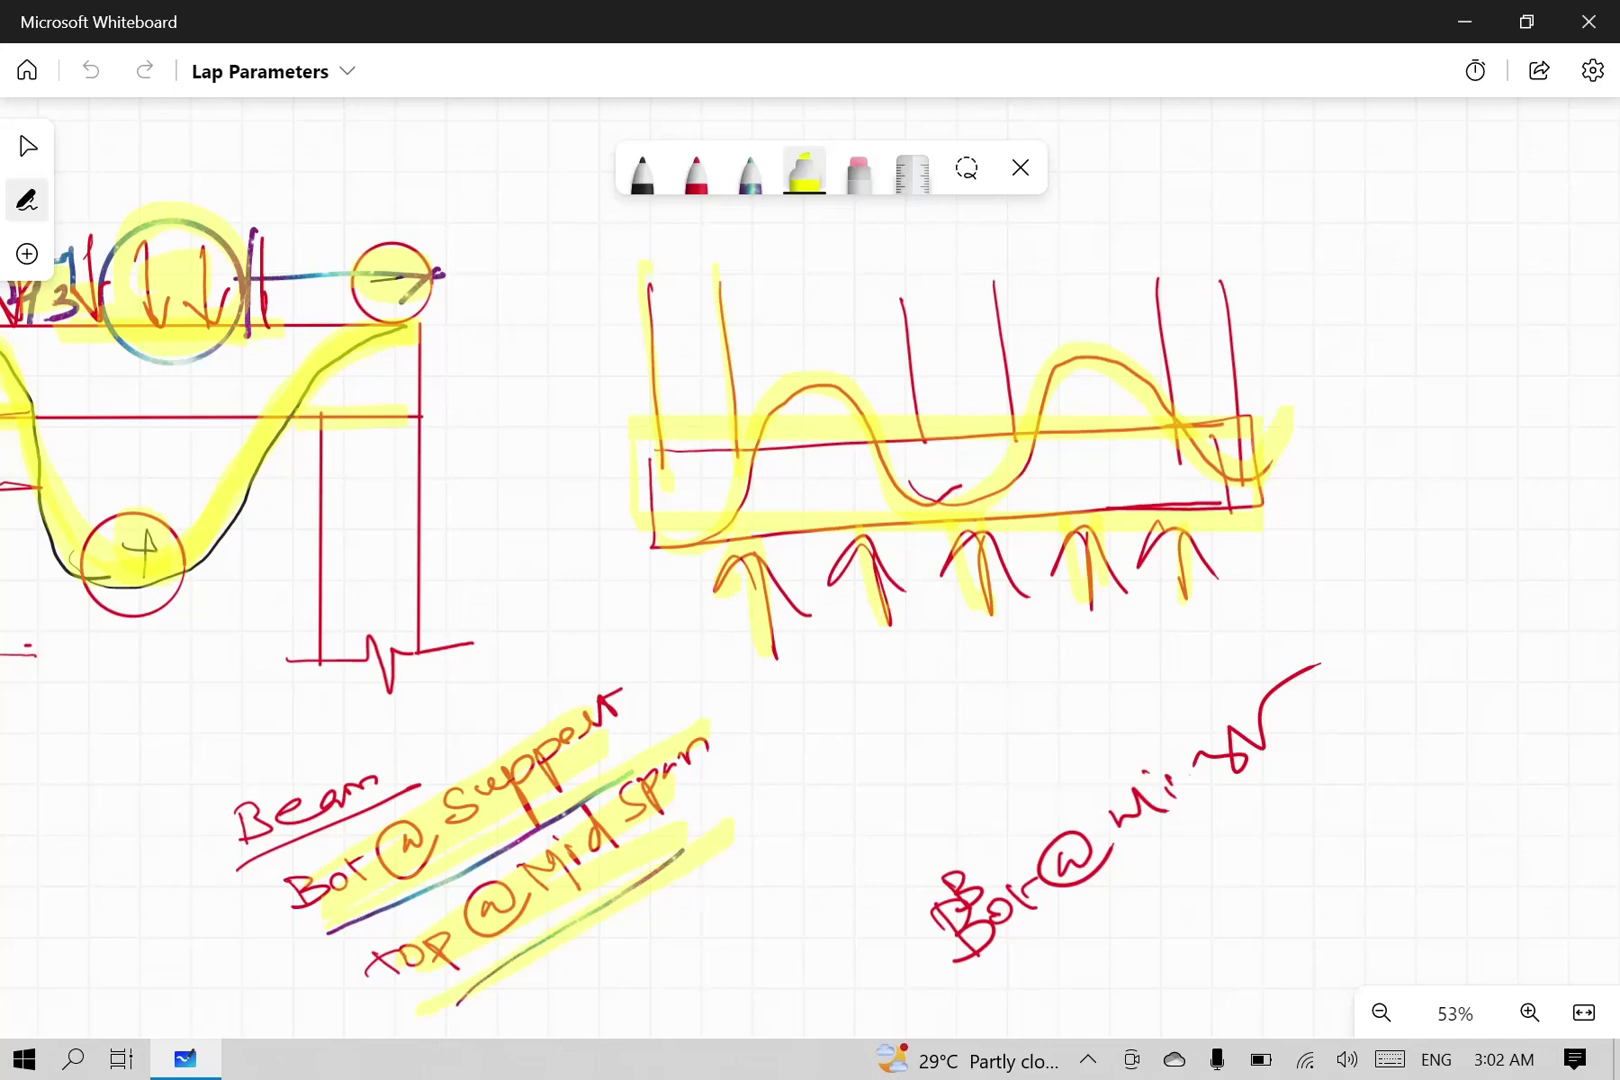
click(858, 170)
mouse_move(985, 905)
mouse_down()
mouse_move(1132, 788)
mouse_move(1230, 745)
mouse_up()
mouse_move(1000, 895)
mouse_down()
mouse_move(990, 928)
mouse_move(911, 921)
mouse_move(953, 877)
mouse_up()
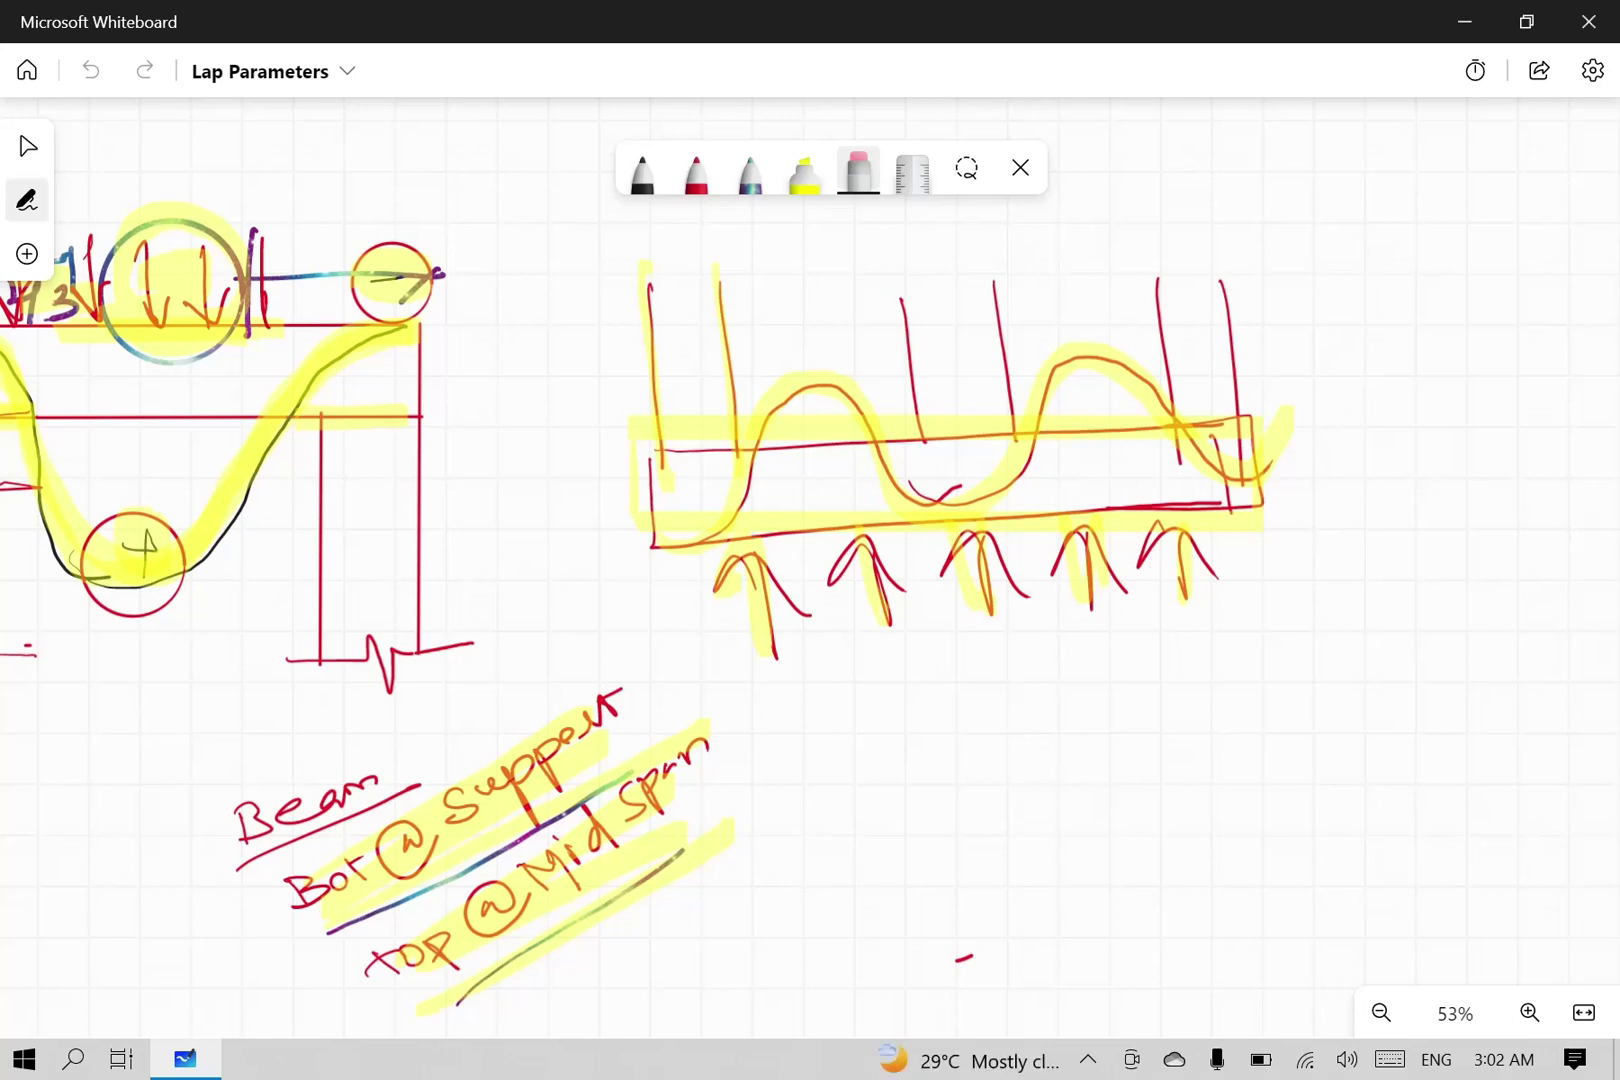
scroll(810, 560, left, 10)
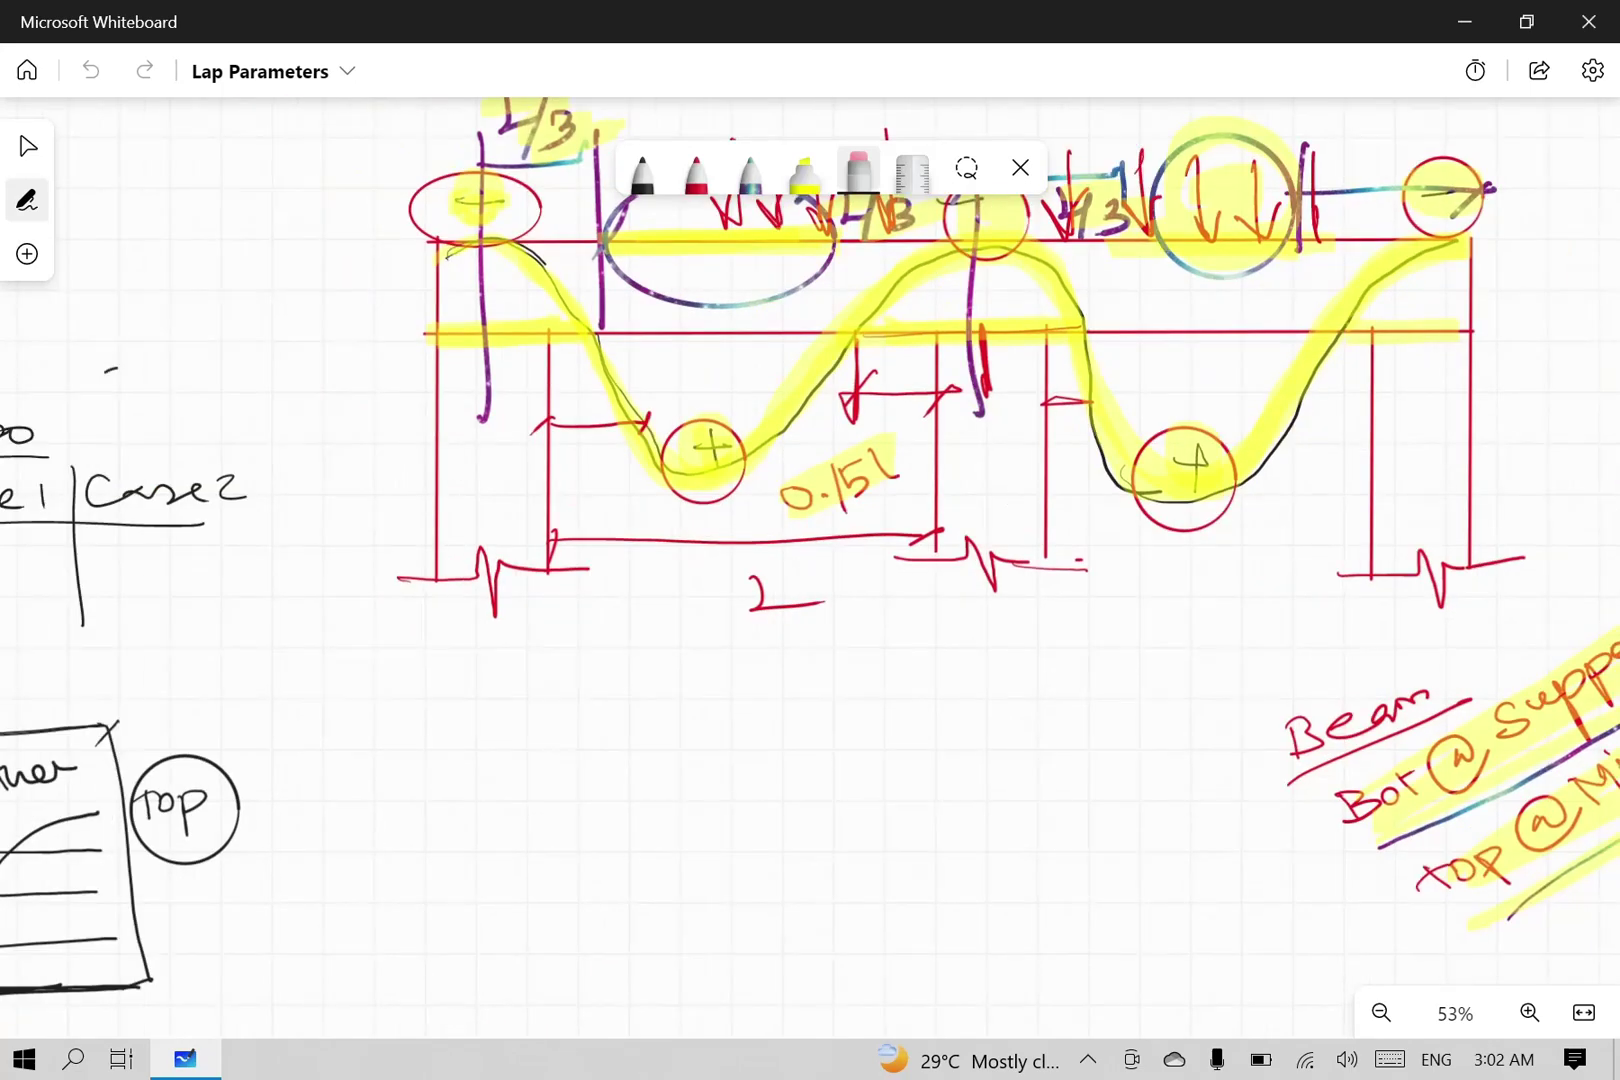
Step: Scroll back to the Lap Parameters list and highlight item 4, Columns, in yellow
scroll(810, 560, left, 10)
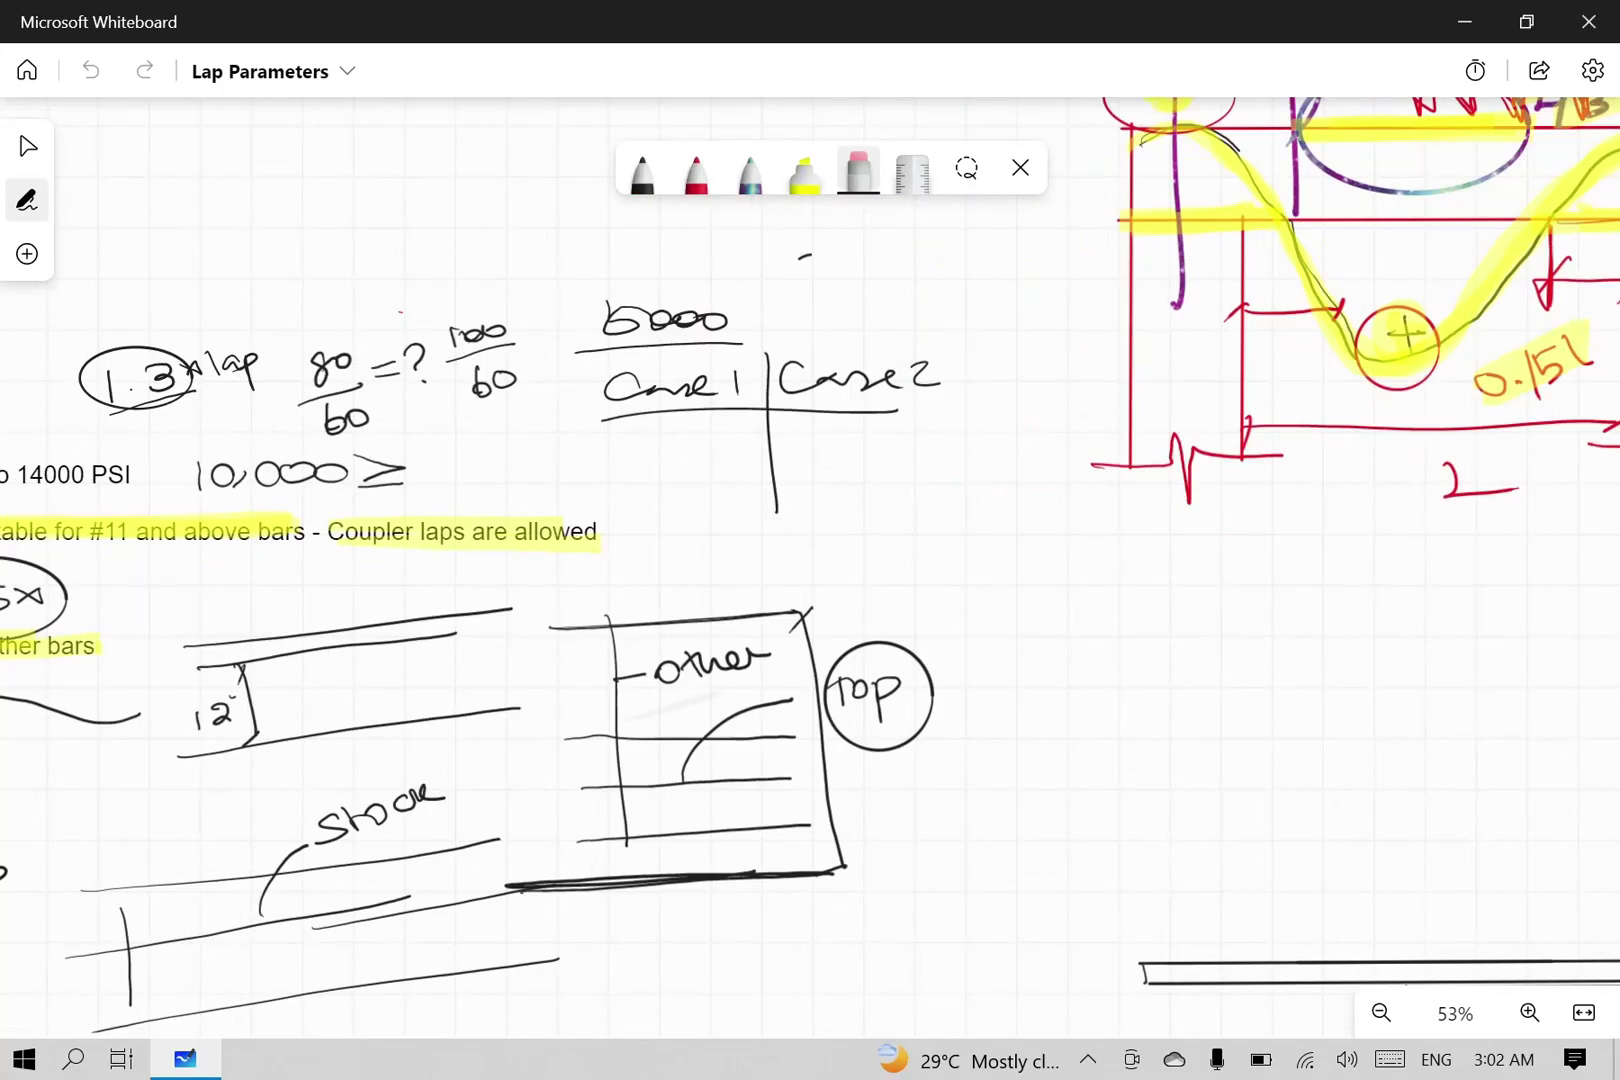
scroll(810, 560, left, 10)
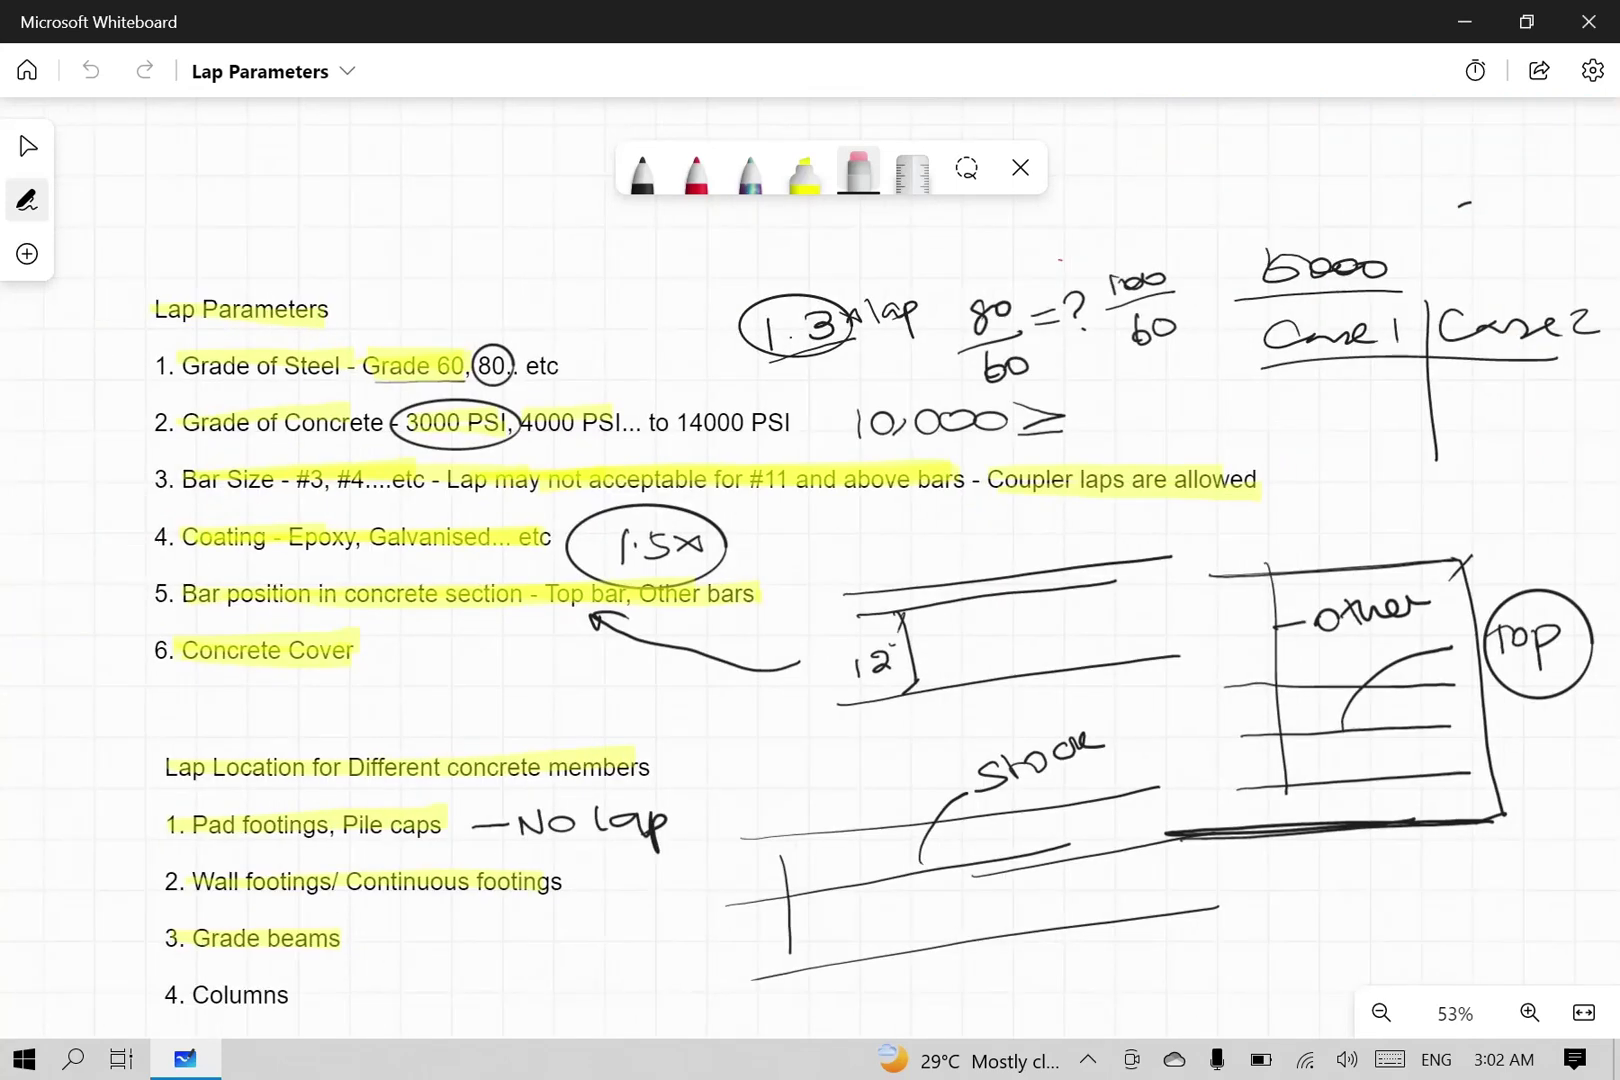
scroll(810, 560, down, 5)
scroll(810, 560, down, 2)
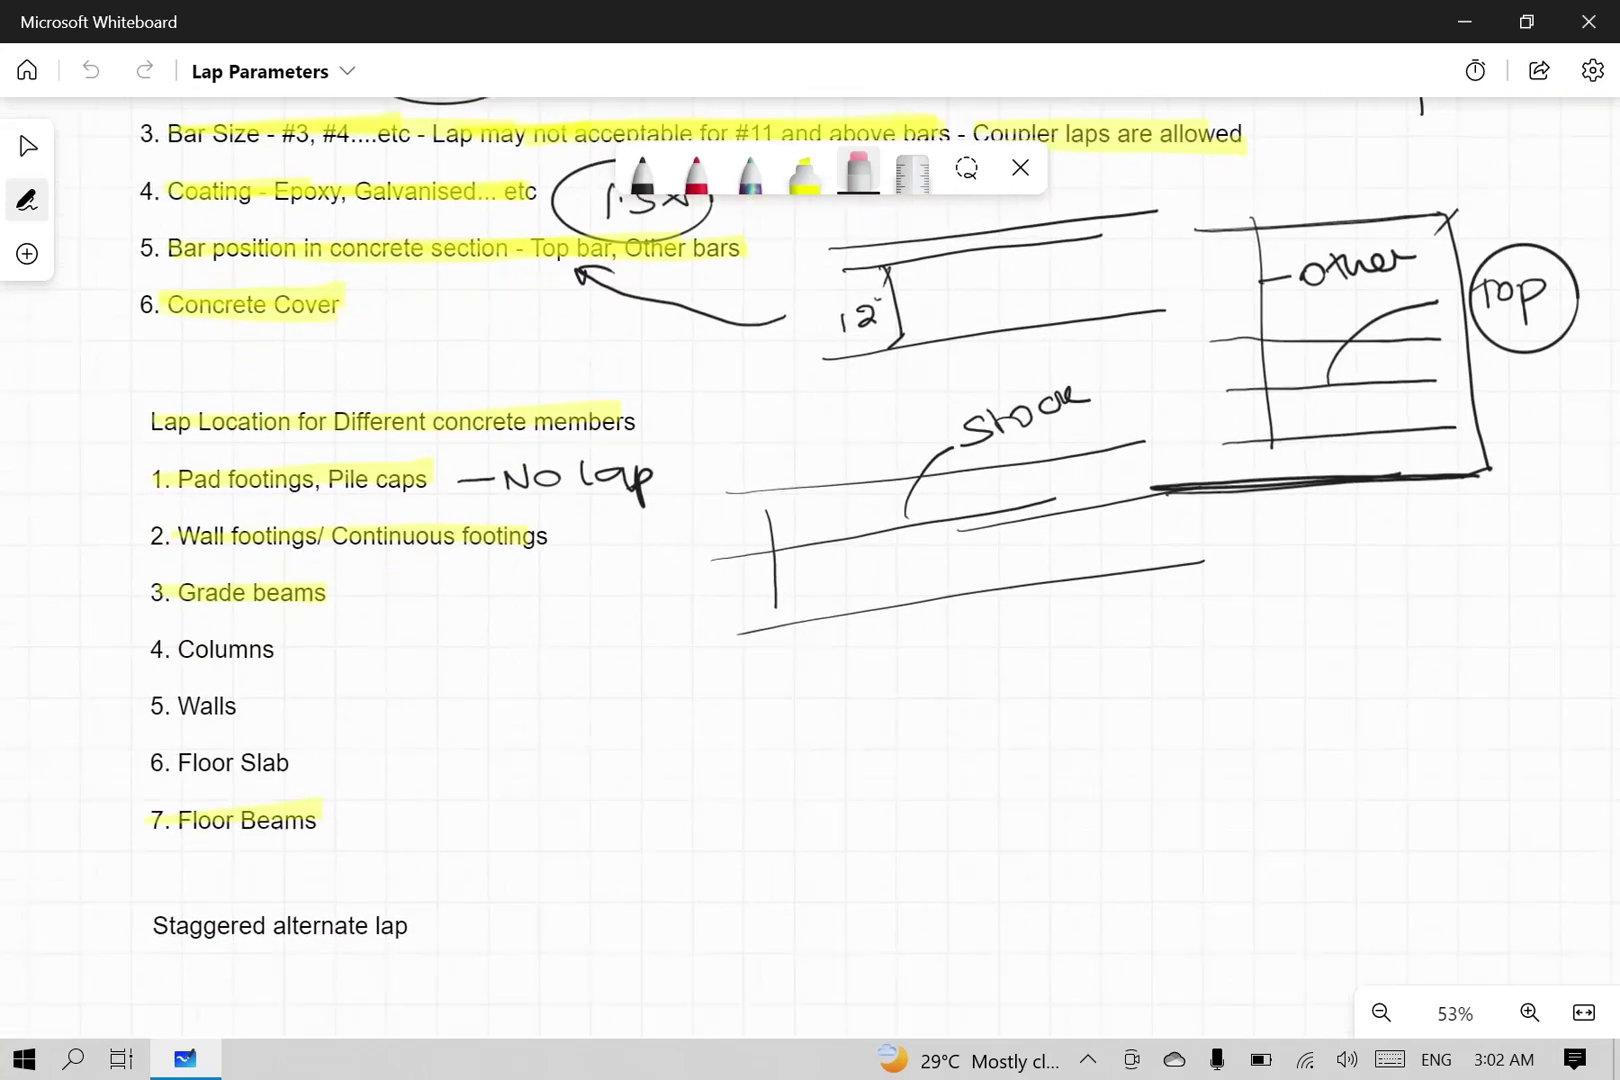
click(805, 172)
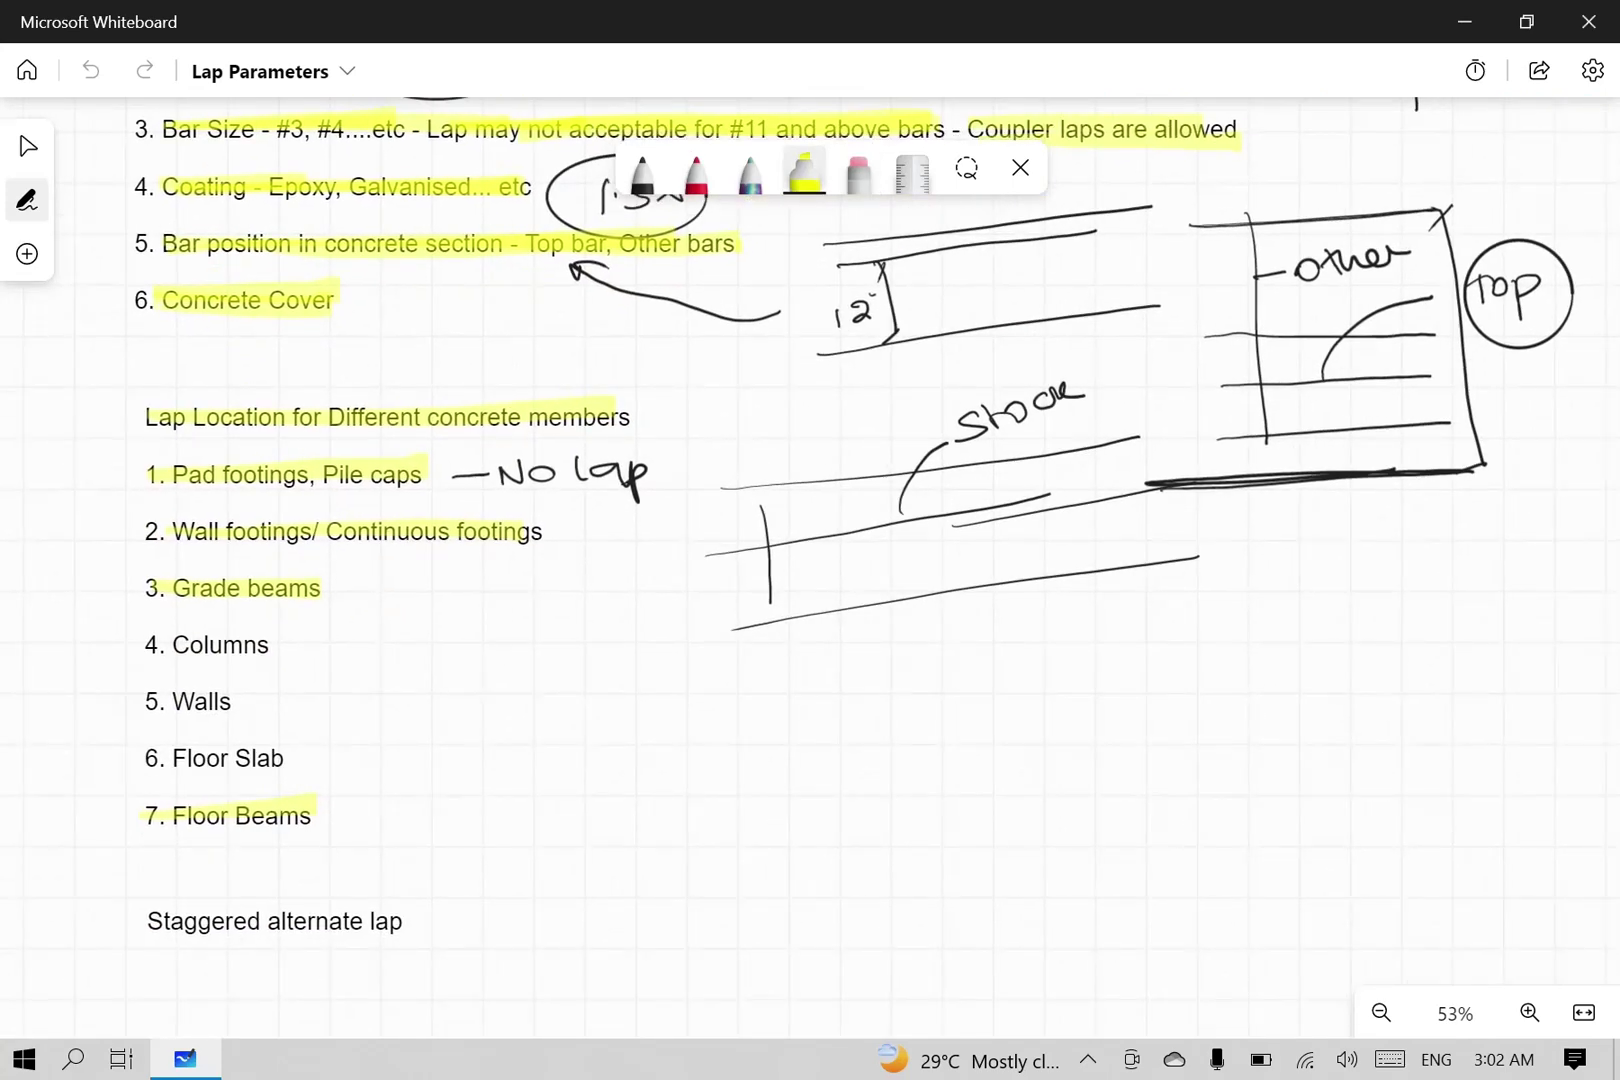
drag(172, 646, 268, 645)
Step: Draw three slanted bars crossed by two lines, with zigzag strokes and a short label
click(642, 172)
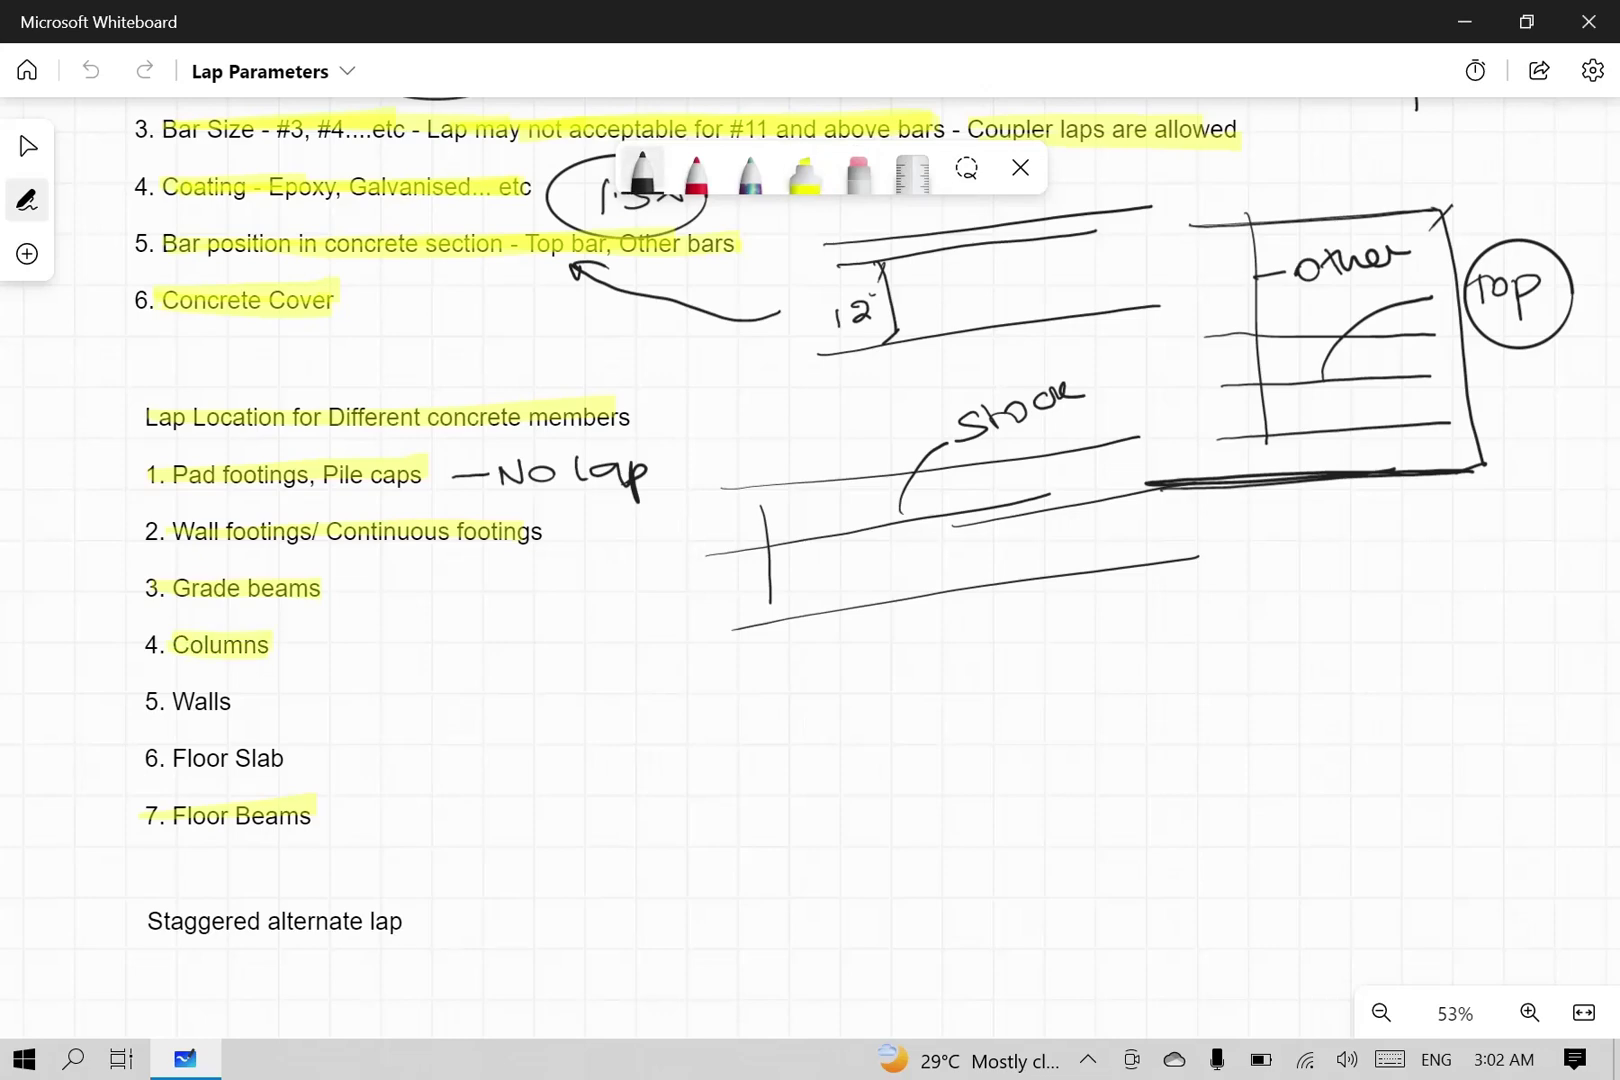
drag(723, 810, 879, 750)
drag(765, 882, 912, 825)
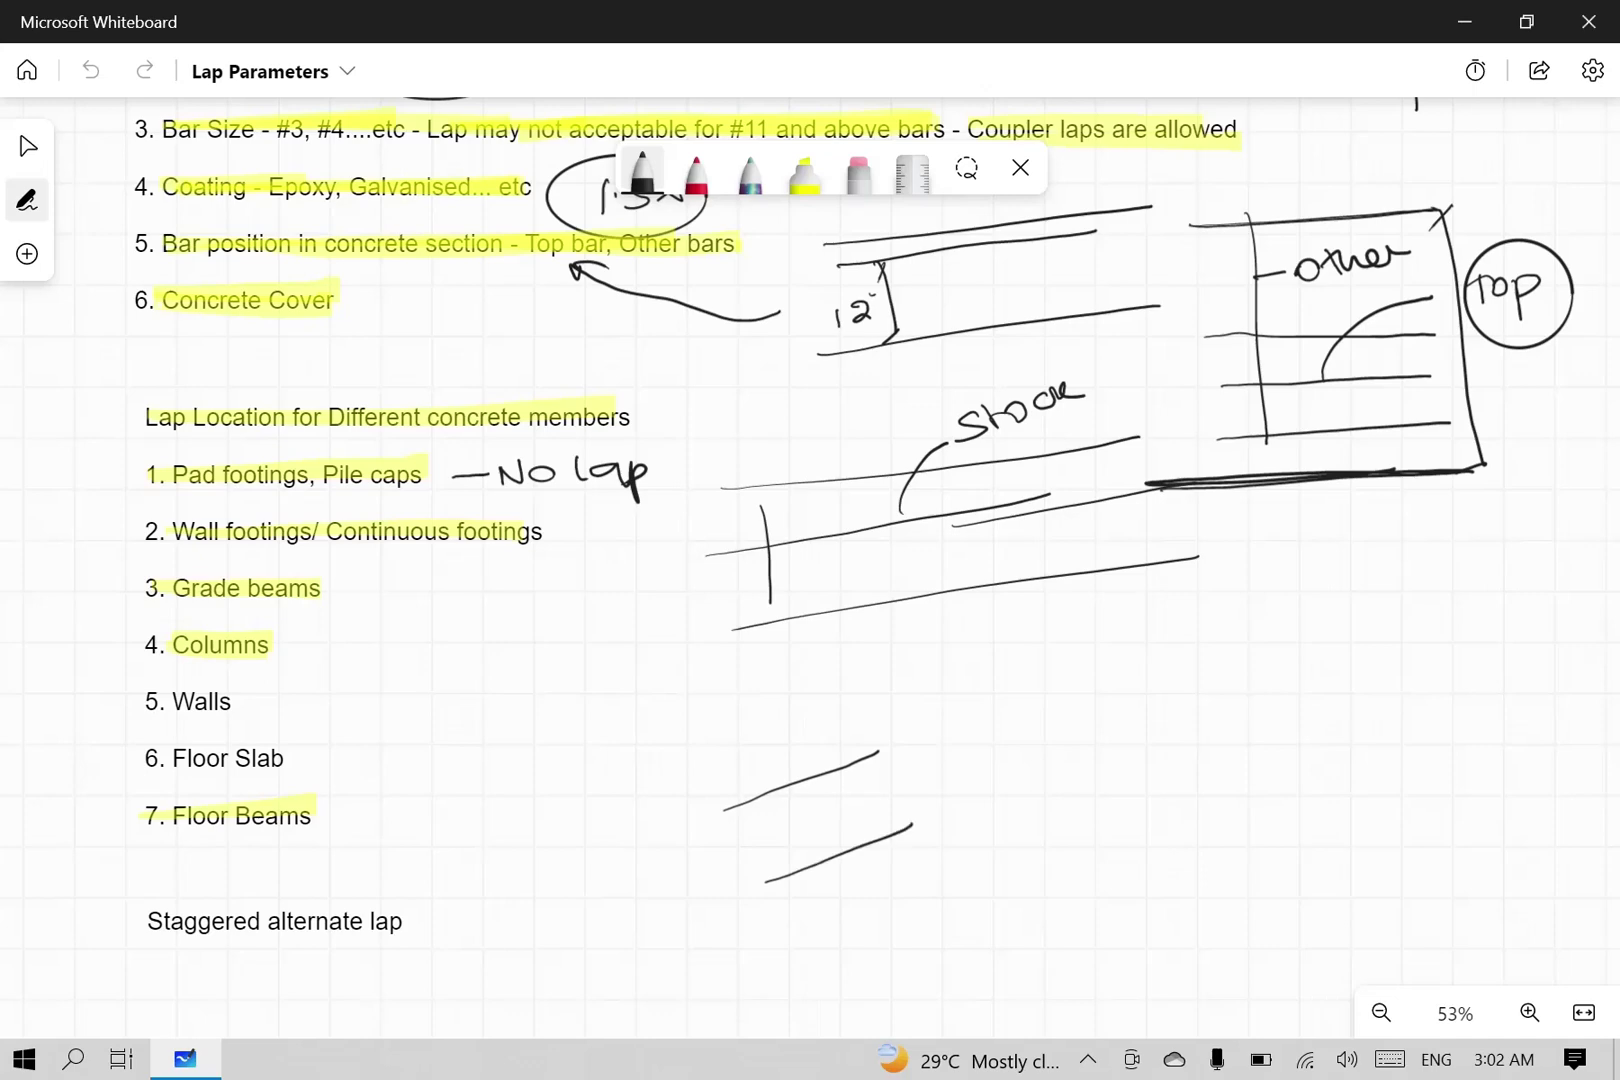
drag(803, 983, 960, 929)
drag(779, 742, 877, 980)
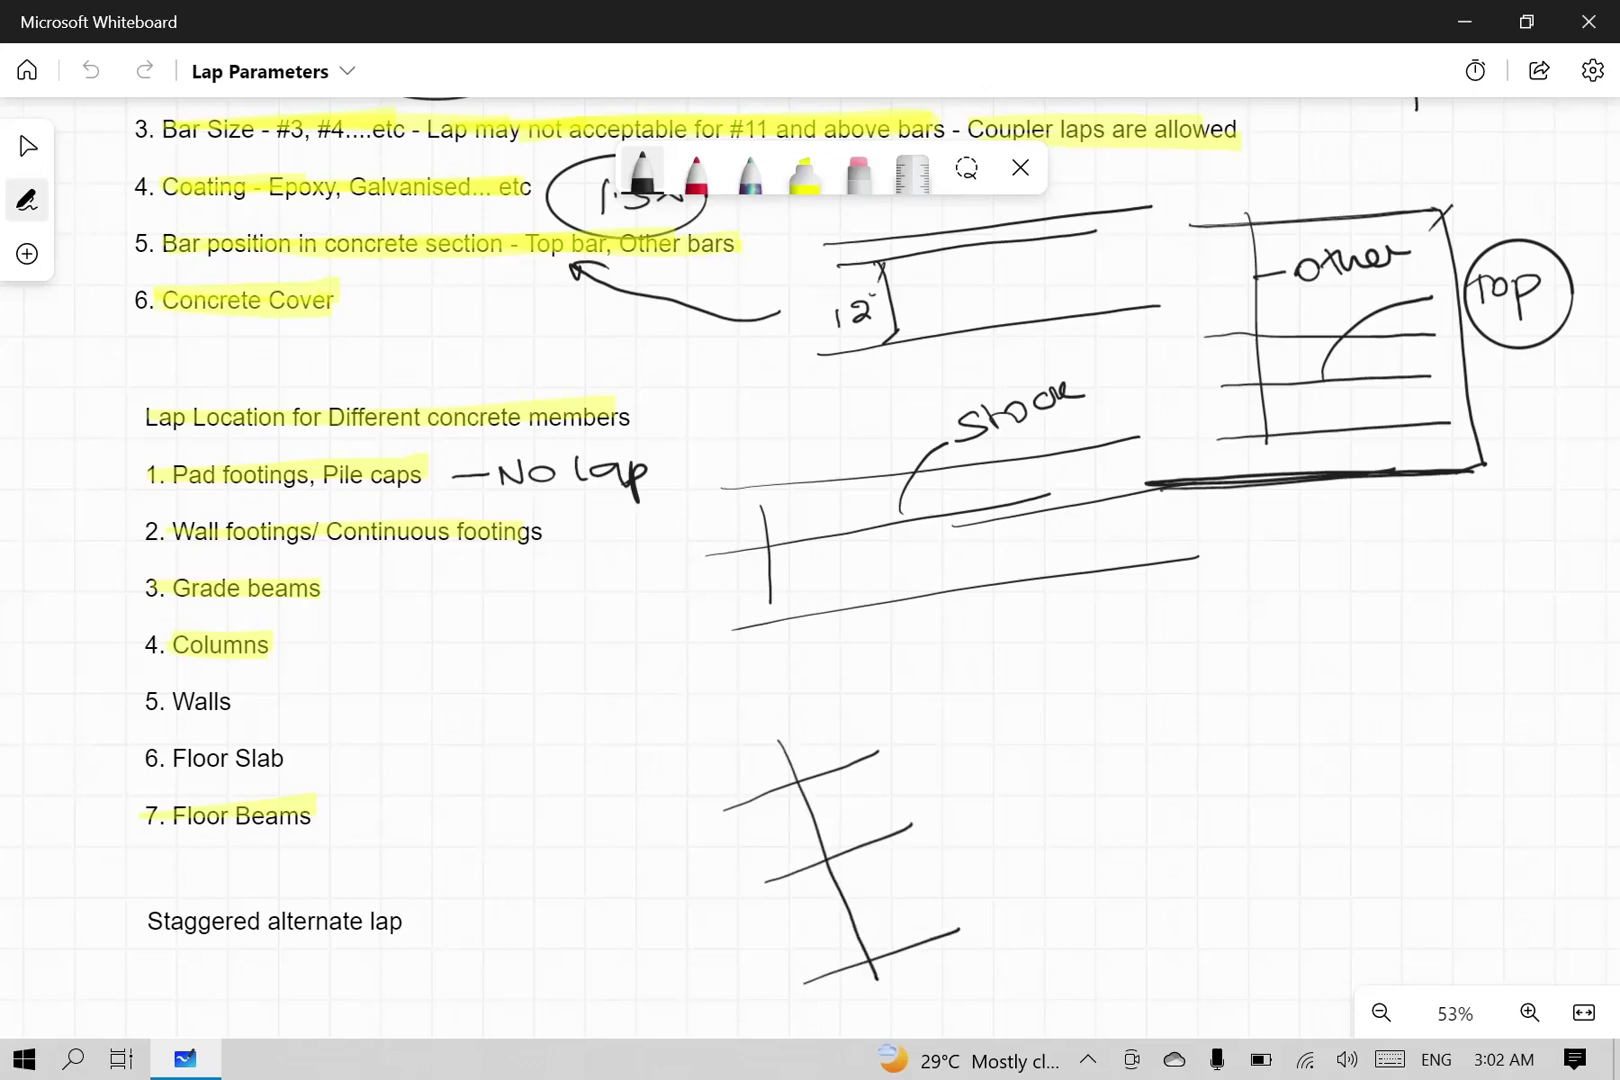
mouse_move(726, 809)
mouse_down()
mouse_move(917, 826)
mouse_move(813, 979)
mouse_up()
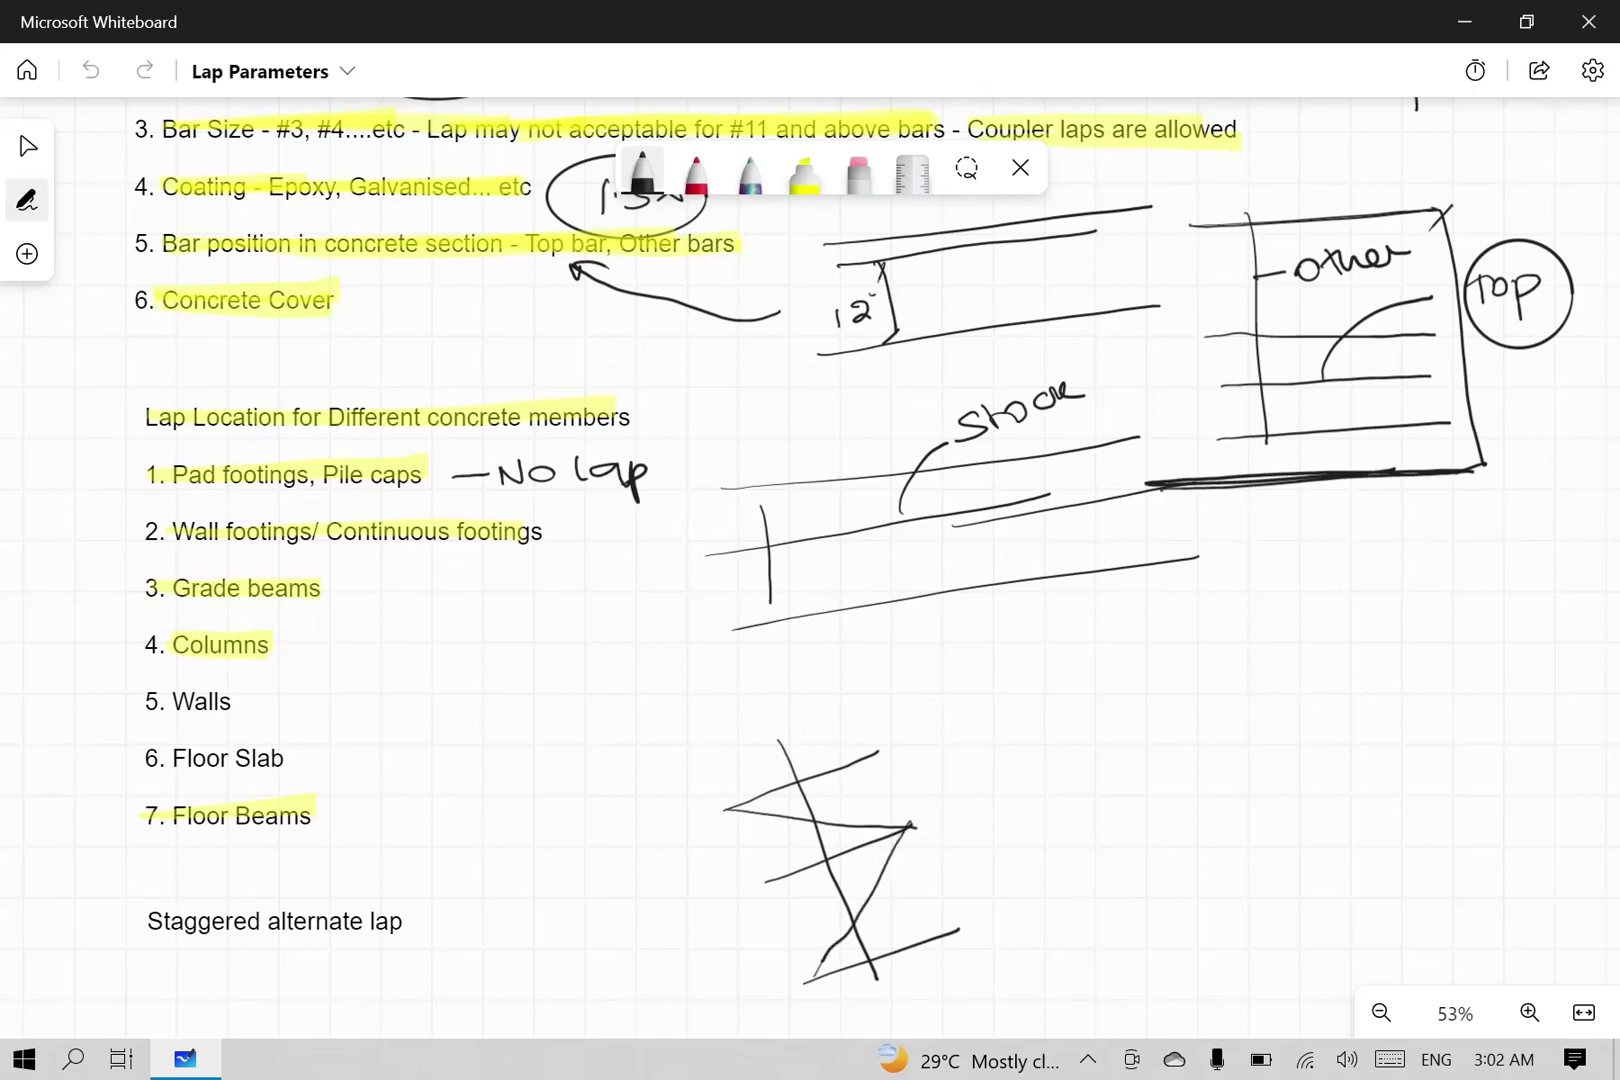
drag(729, 838, 818, 813)
mouse_move(698, 810)
mouse_down()
mouse_move(783, 784)
mouse_move(745, 842)
mouse_up()
drag(862, 807, 937, 781)
mouse_move(898, 795)
mouse_down()
mouse_move(920, 828)
mouse_move(884, 826)
mouse_up()
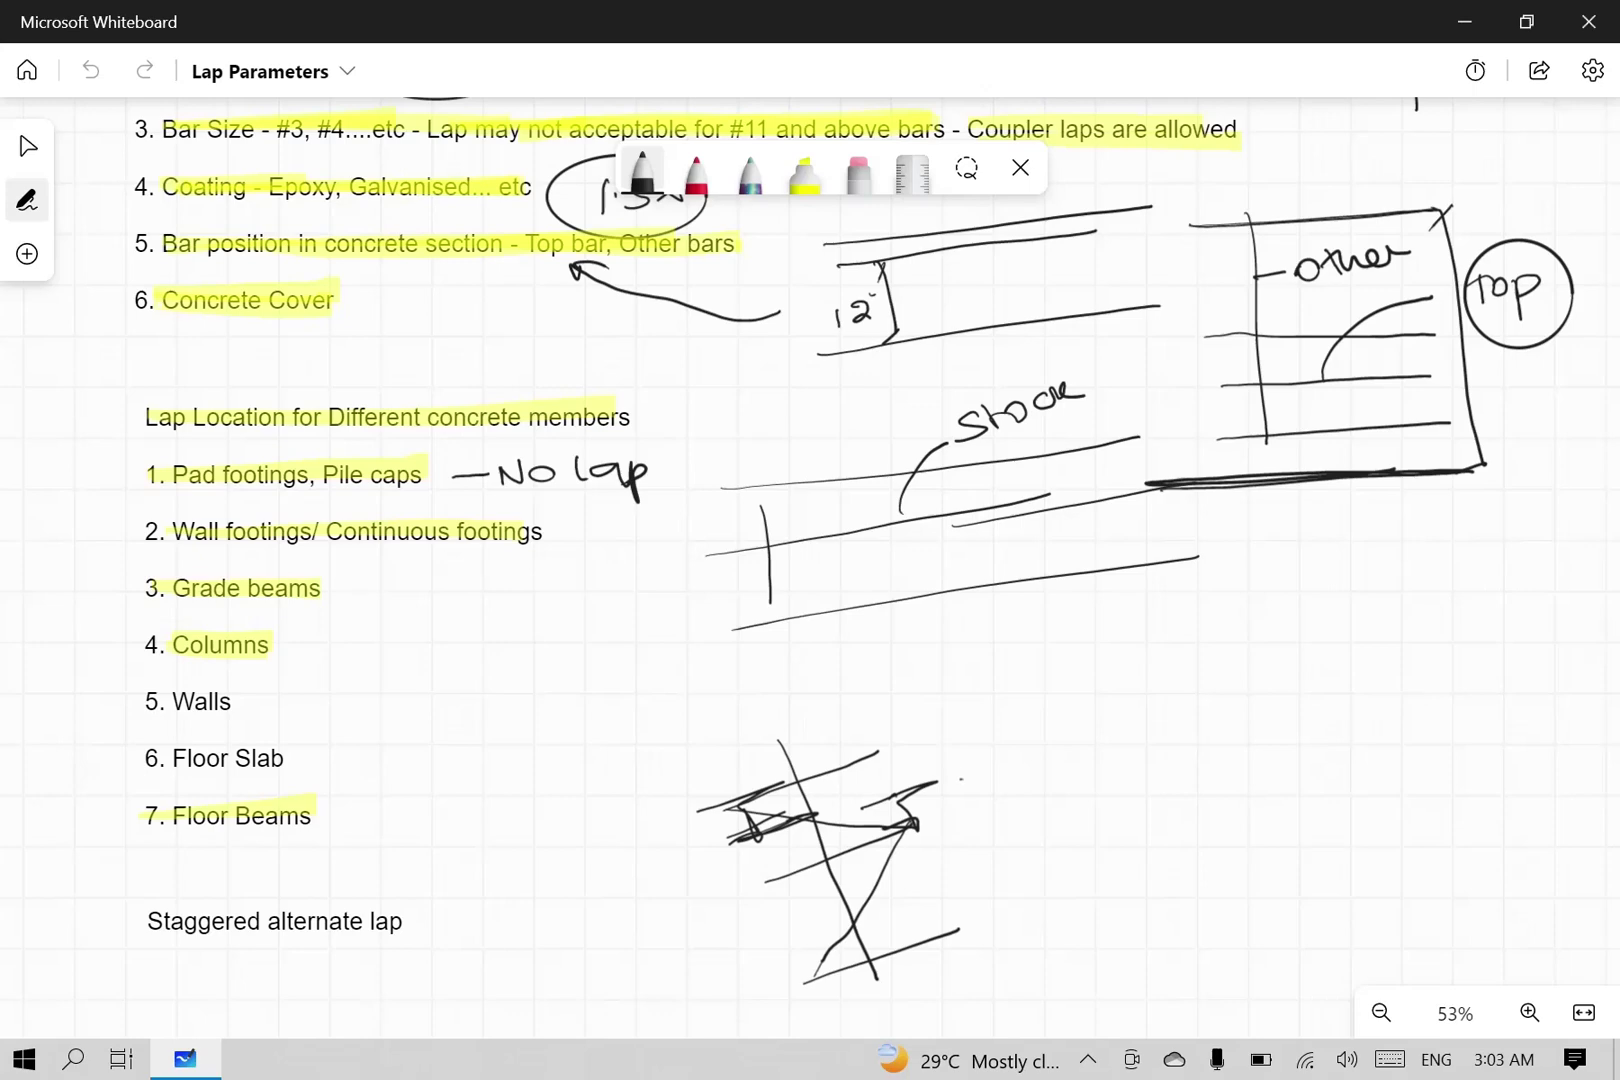
mouse_move(960, 785)
mouse_down()
mouse_move(985, 822)
mouse_move(1005, 806)
mouse_move(1010, 822)
mouse_up()
Step: Draw a rectangular column crossed by two bars, with H/4 dimension marks at two corners
drag(1095, 664, 1170, 911)
drag(1224, 601, 1310, 856)
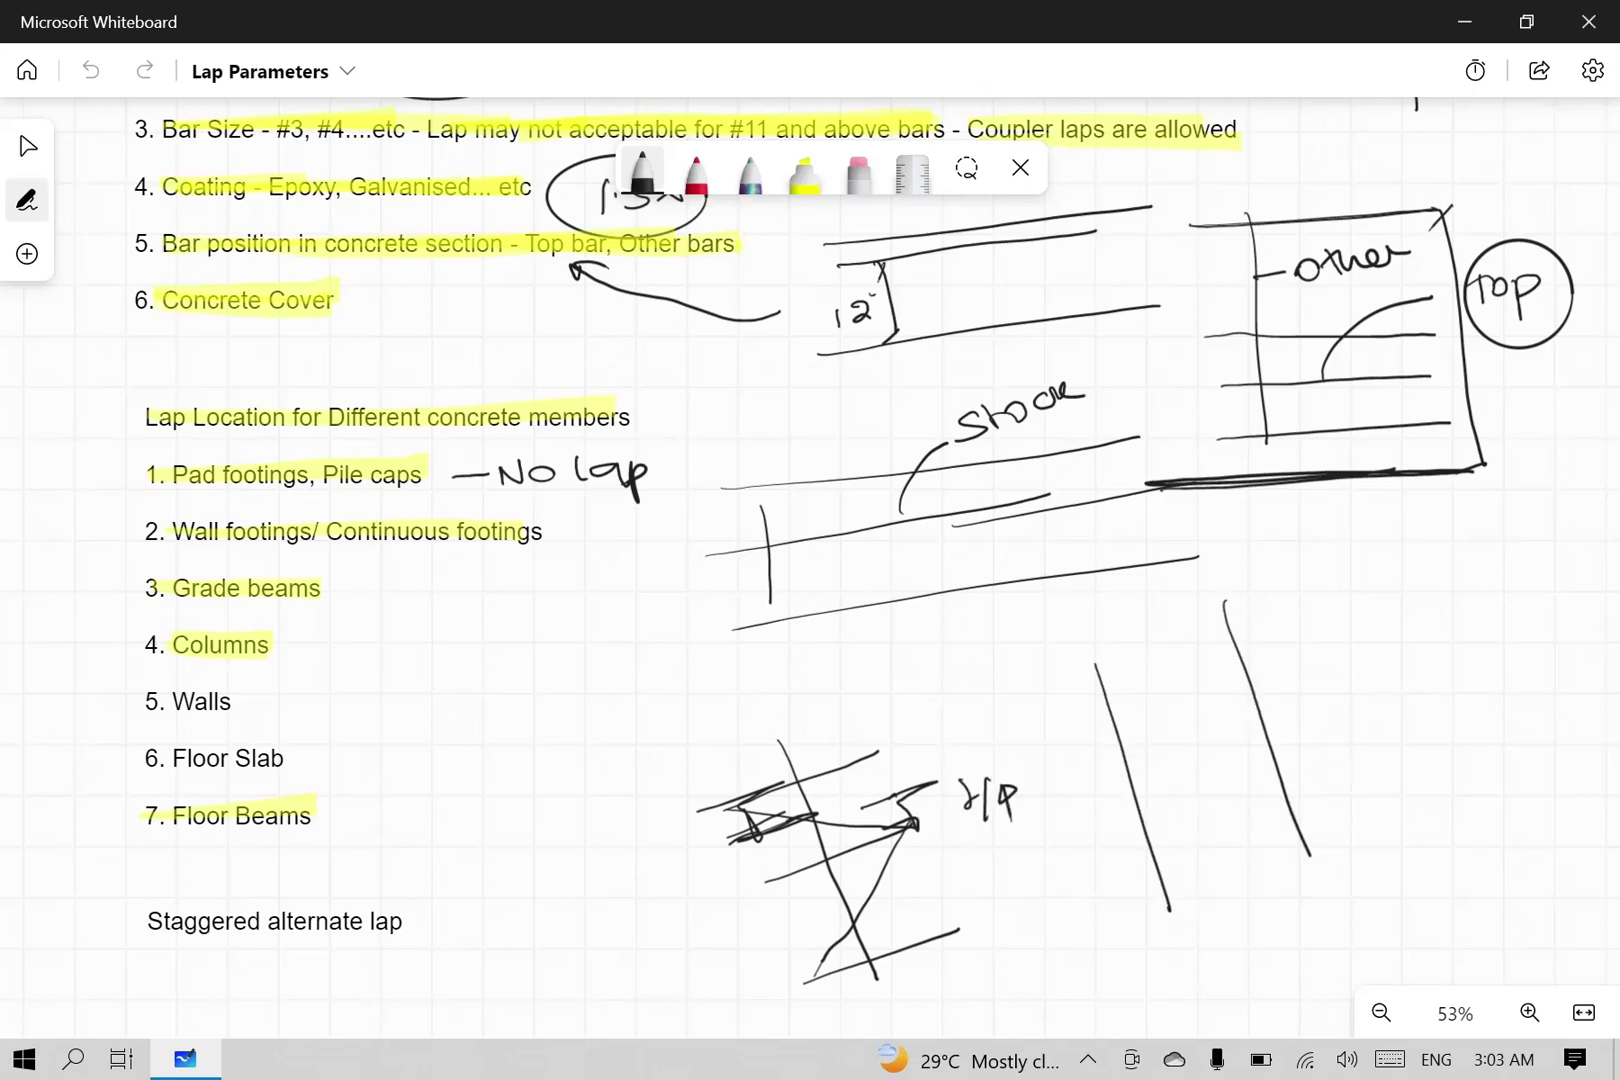
drag(1091, 660, 1217, 598)
drag(1183, 912, 1309, 856)
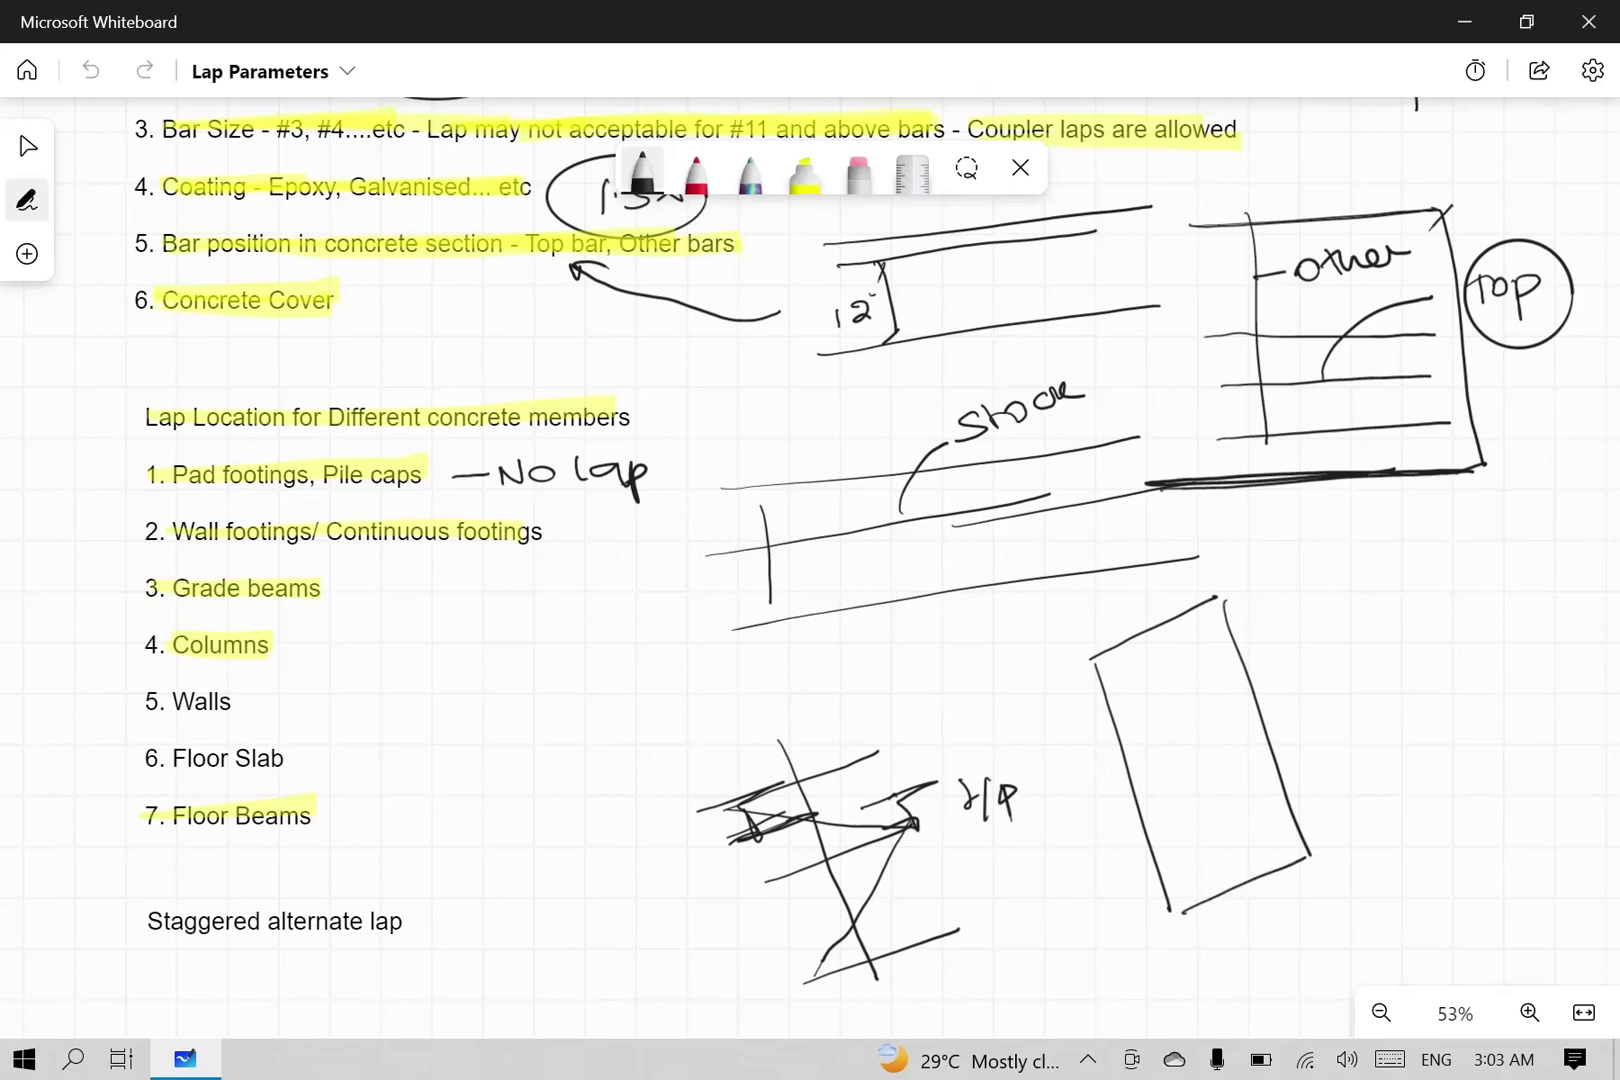
drag(1085, 739, 1299, 648)
drag(1118, 878, 1331, 790)
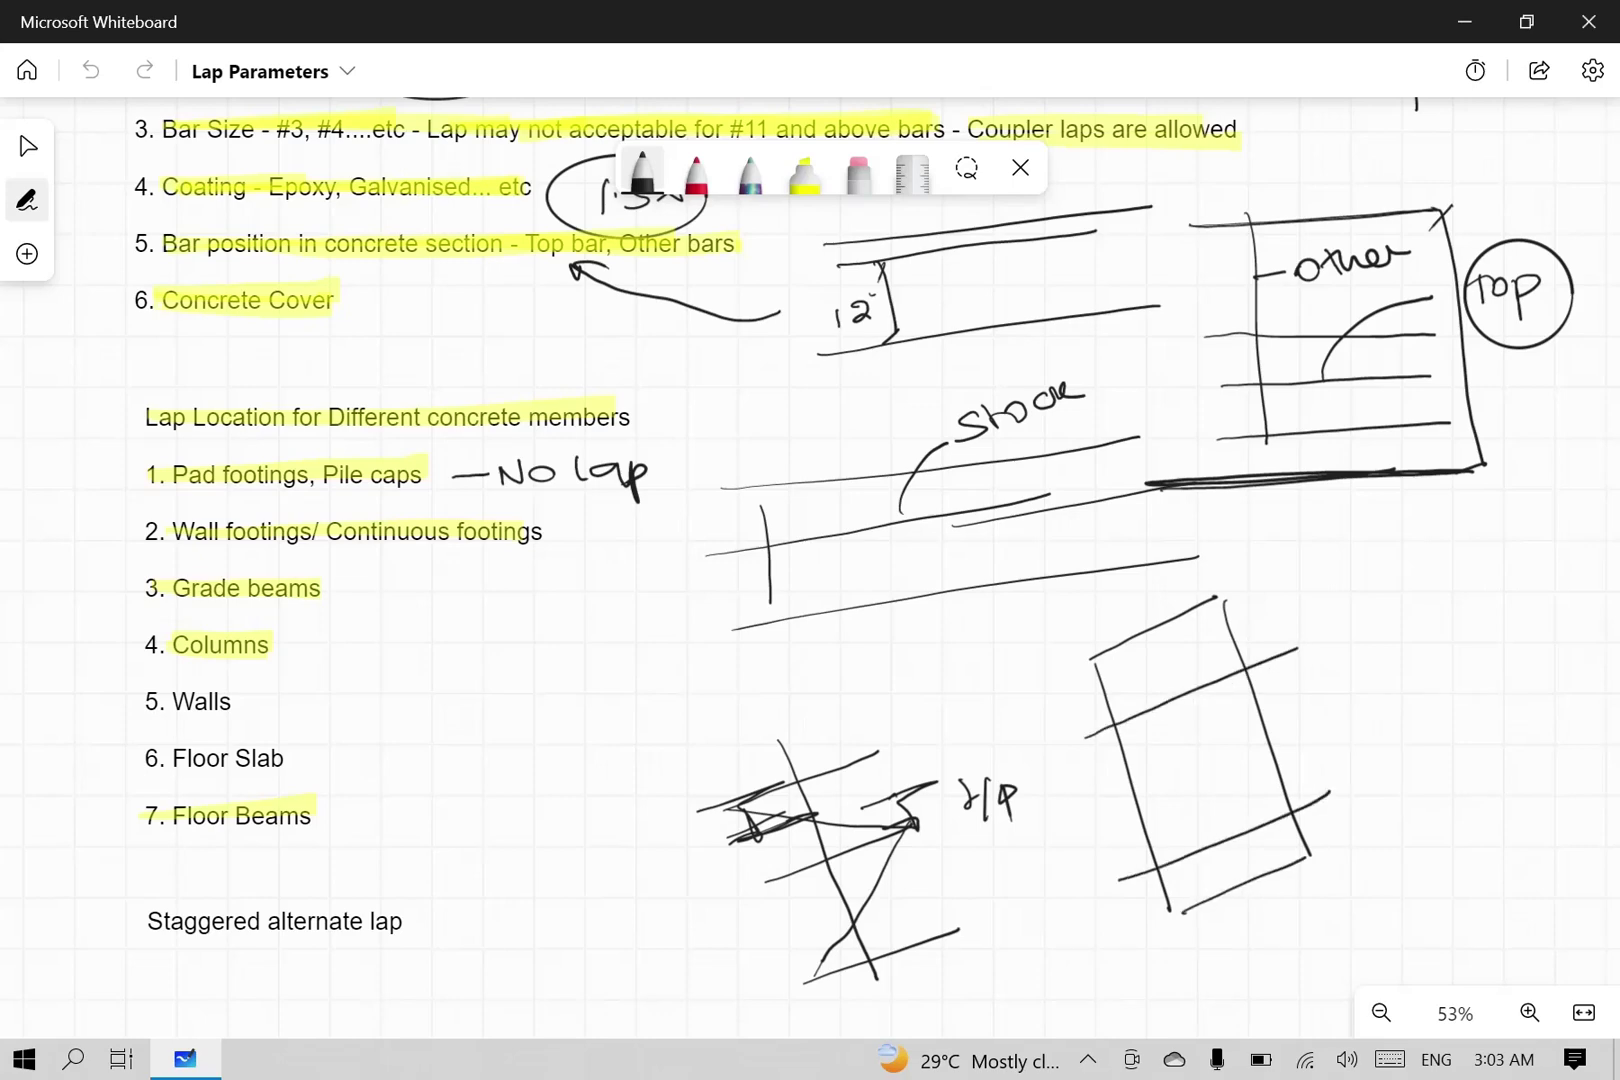
mouse_move(1247, 580)
mouse_down()
mouse_move(1278, 655)
mouse_move(1290, 638)
mouse_up()
mouse_move(1240, 602)
mouse_down()
mouse_move(1254, 578)
mouse_move(1300, 622)
mouse_move(1336, 601)
mouse_move(1335, 617)
mouse_up()
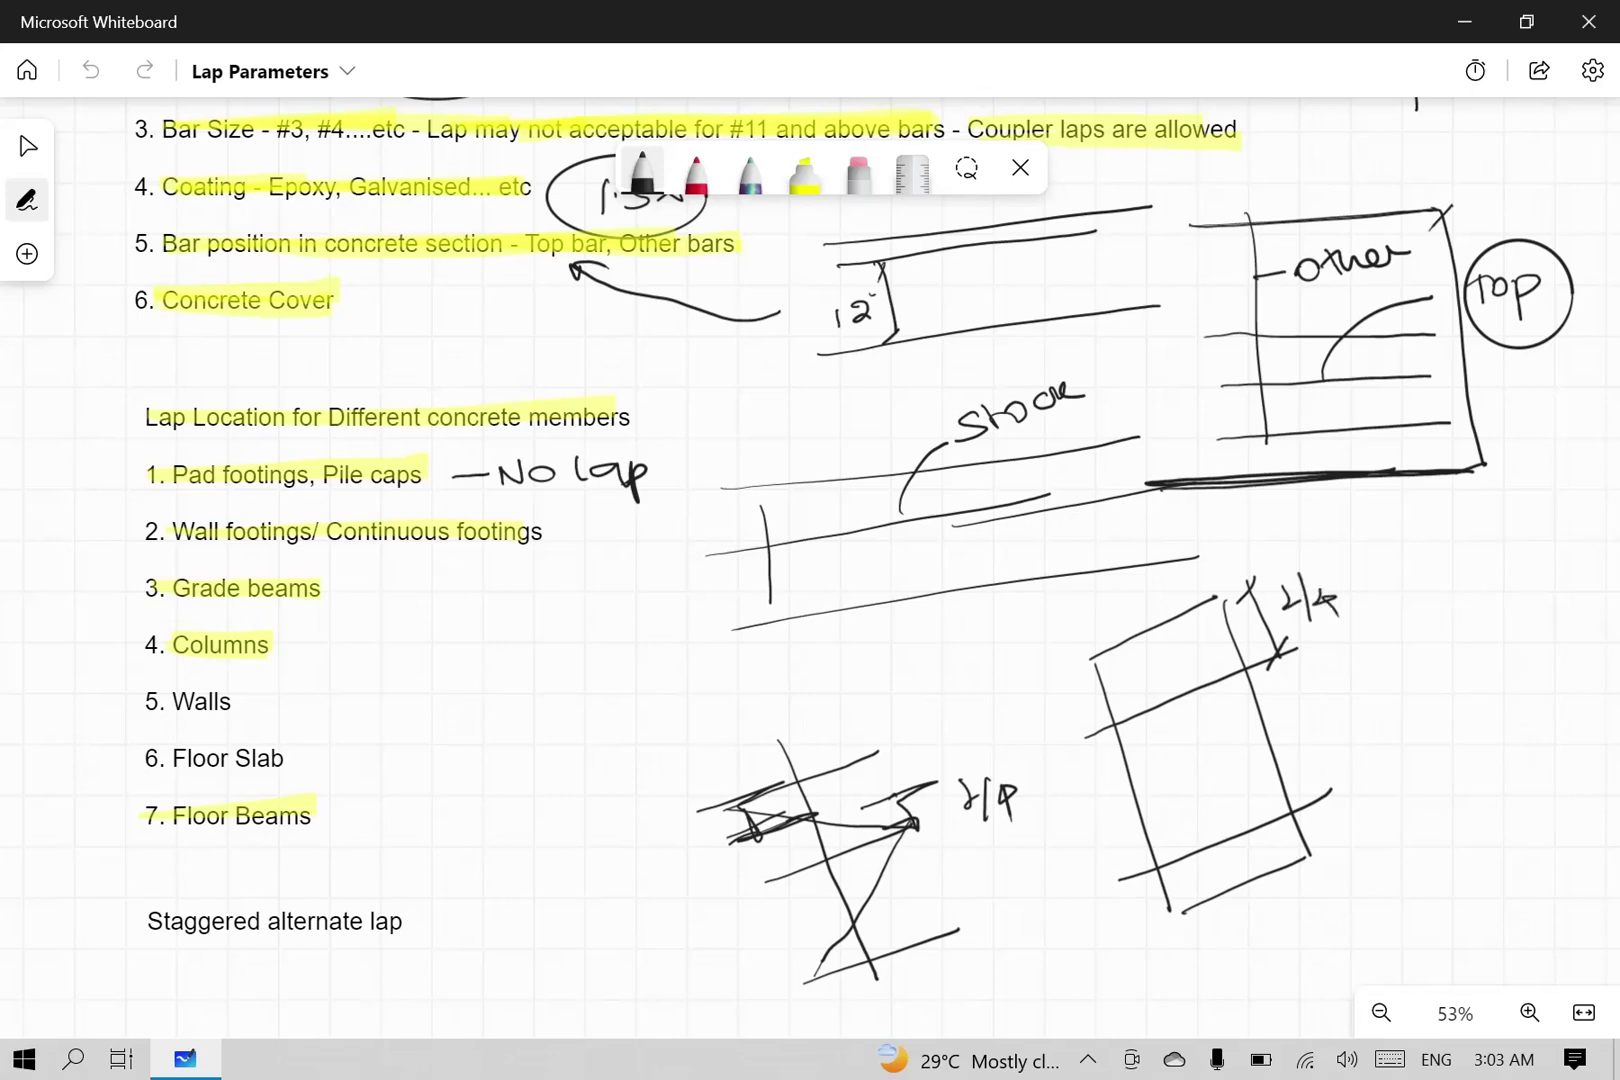
drag(1313, 849, 1385, 802)
mouse_move(1381, 779)
mouse_down()
mouse_move(1383, 826)
mouse_move(1418, 802)
mouse_up()
drag(1410, 785, 1412, 818)
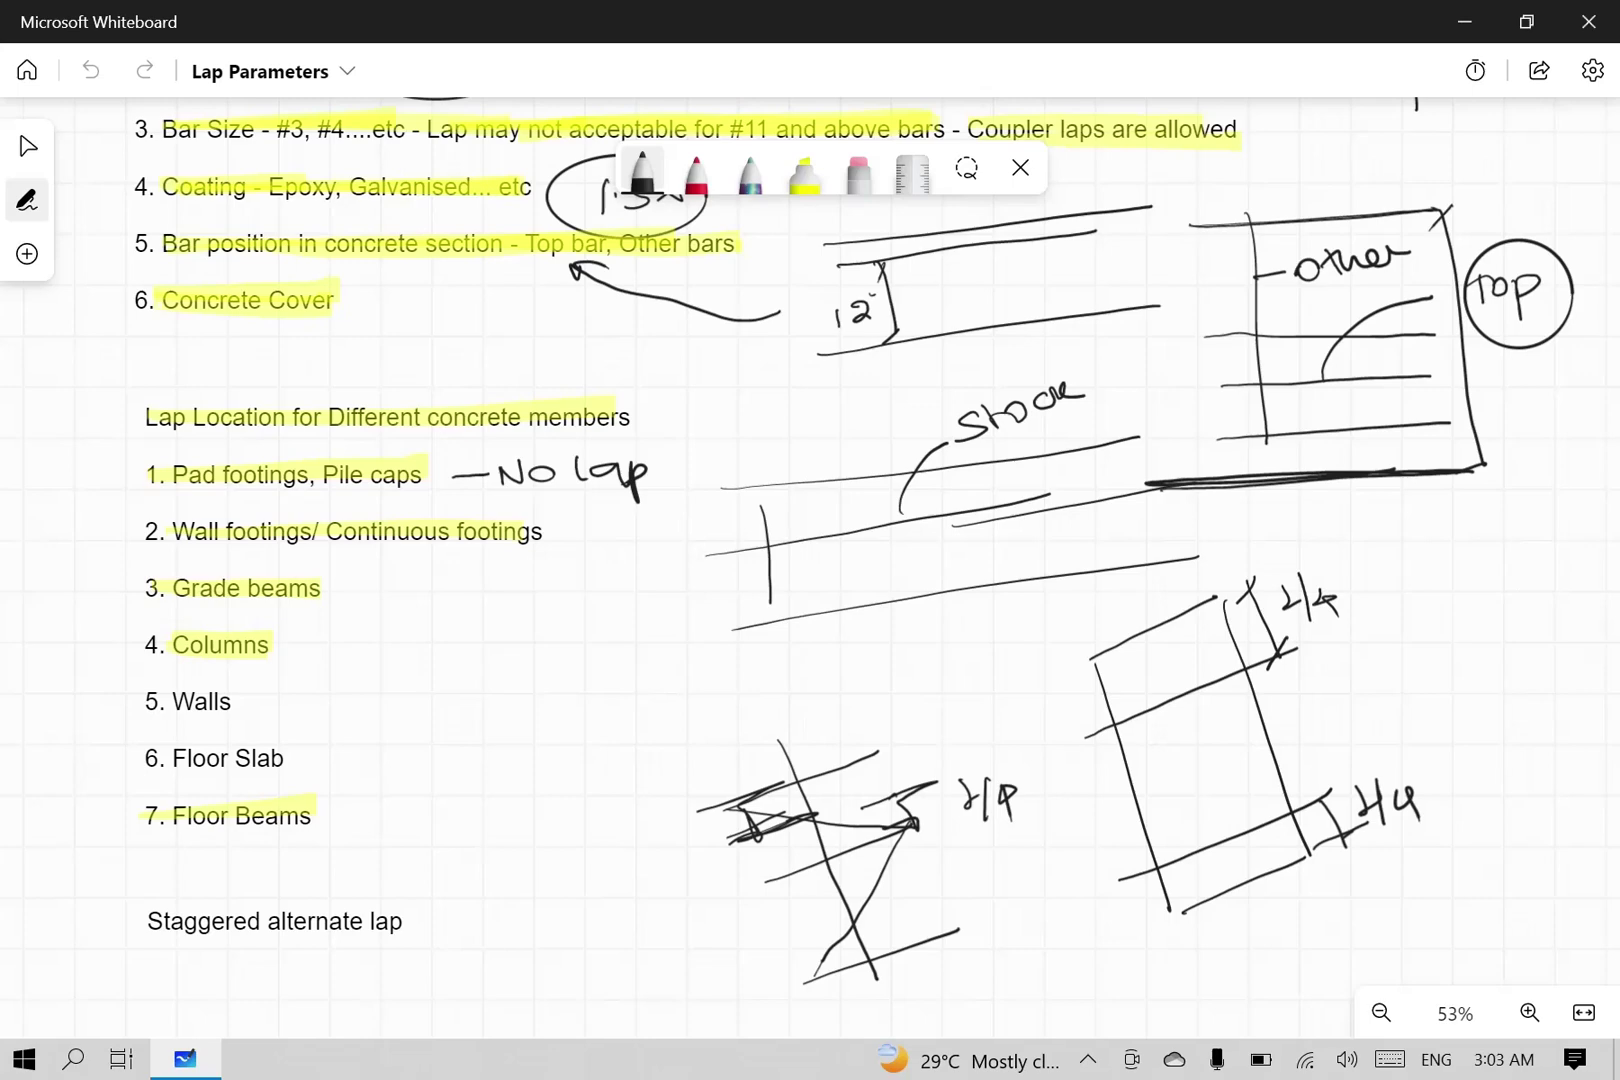
Step: Shade the middle zone of the column sketch yellow
click(805, 172)
mouse_move(1120, 727)
mouse_down()
mouse_move(1200, 692)
mouse_move(1257, 805)
mouse_move(1130, 748)
mouse_move(1210, 712)
mouse_move(1190, 775)
mouse_move(1225, 788)
mouse_move(1240, 825)
mouse_move(1258, 755)
mouse_move(1125, 740)
mouse_move(1220, 680)
mouse_up()
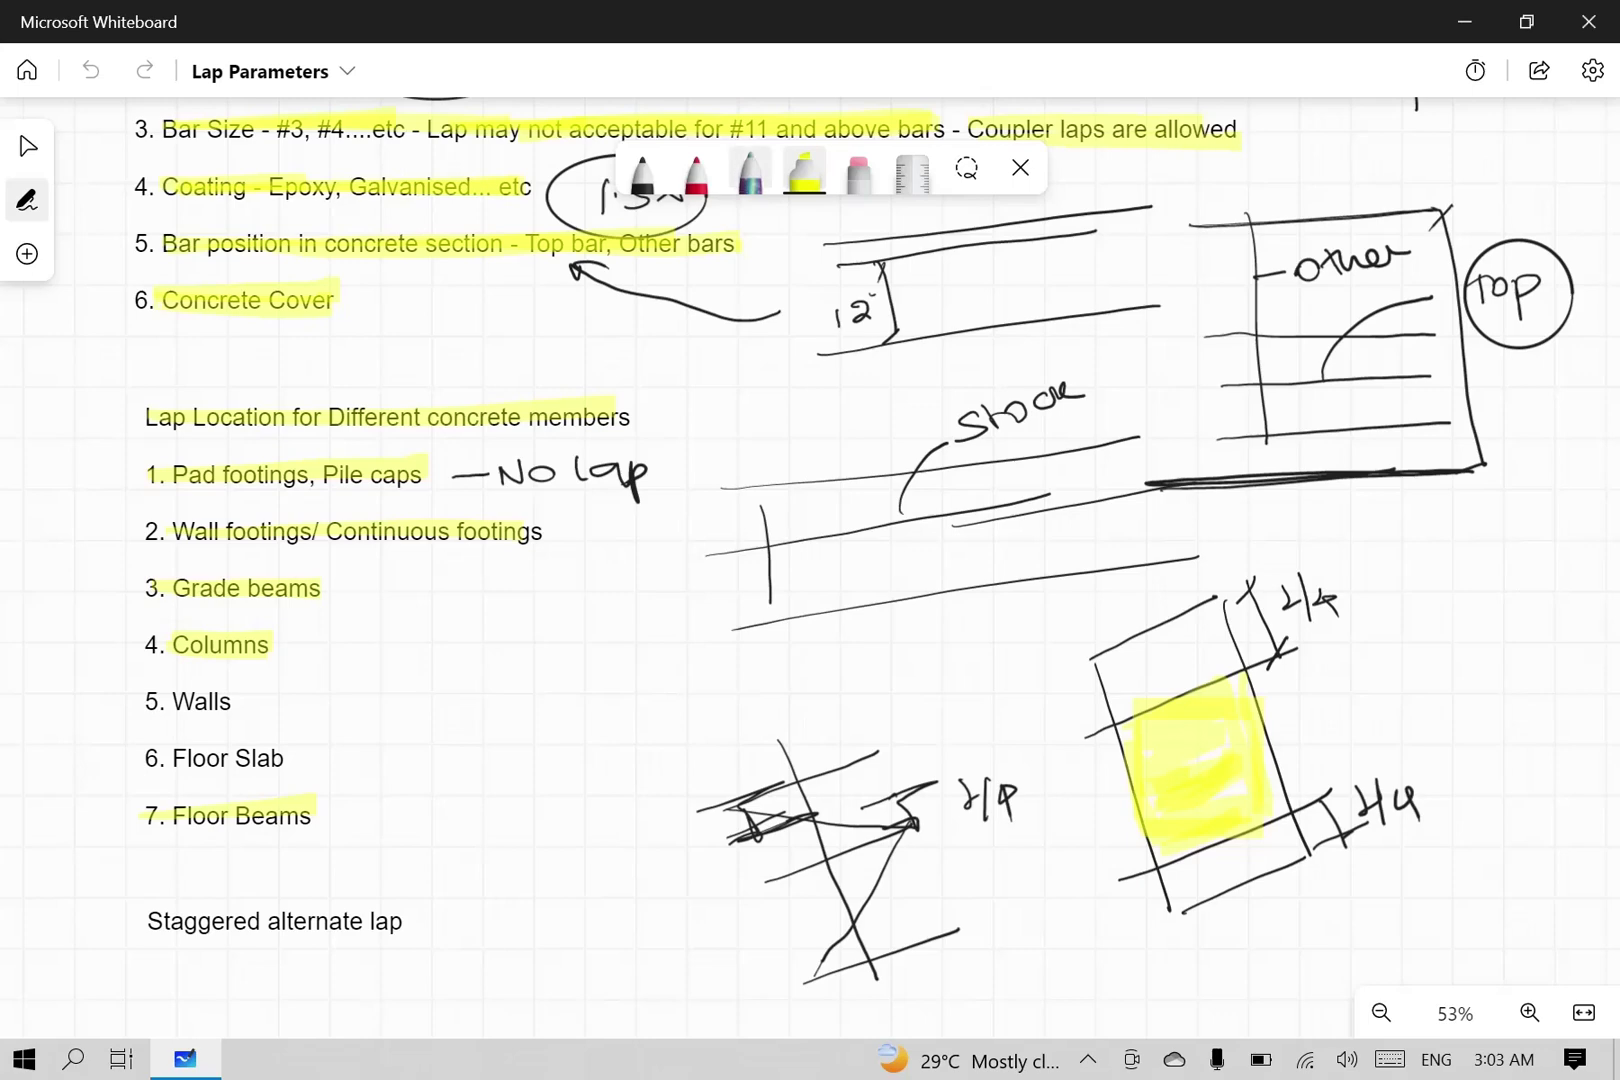
click(642, 172)
Step: Draw two parallel bars crossed by a third near 5. Walls, labelled 'Lap'
drag(399, 722, 597, 667)
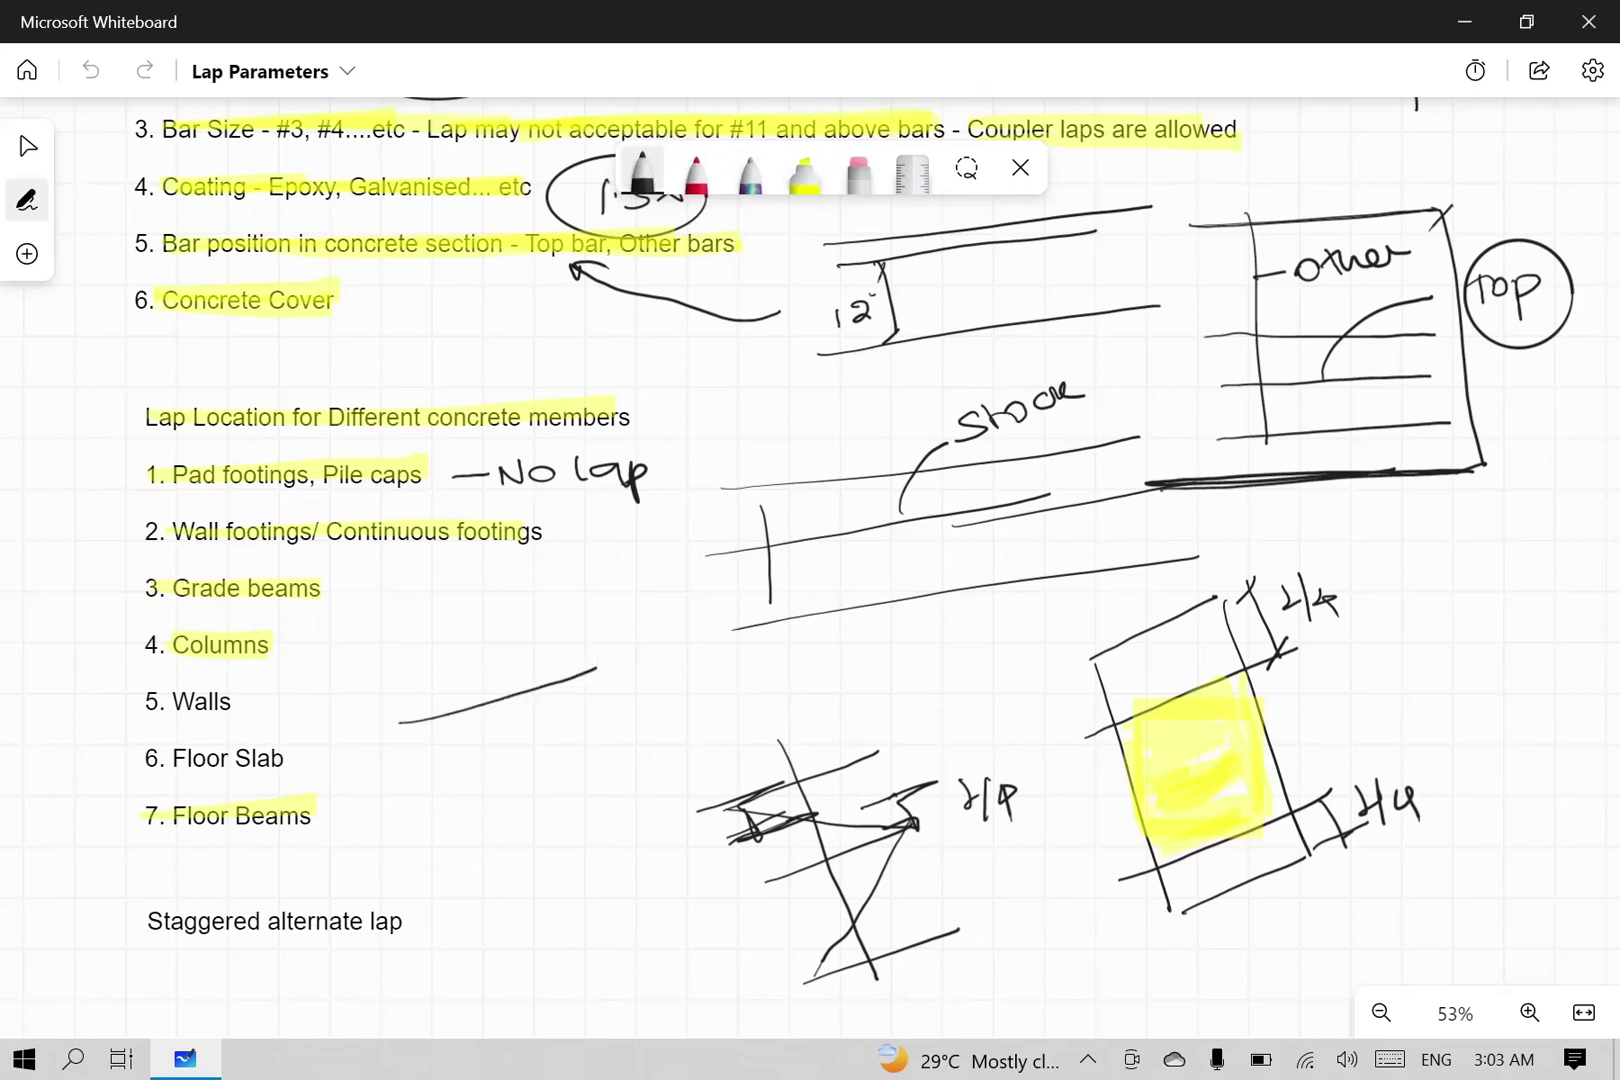
drag(421, 772, 612, 716)
drag(446, 628, 514, 840)
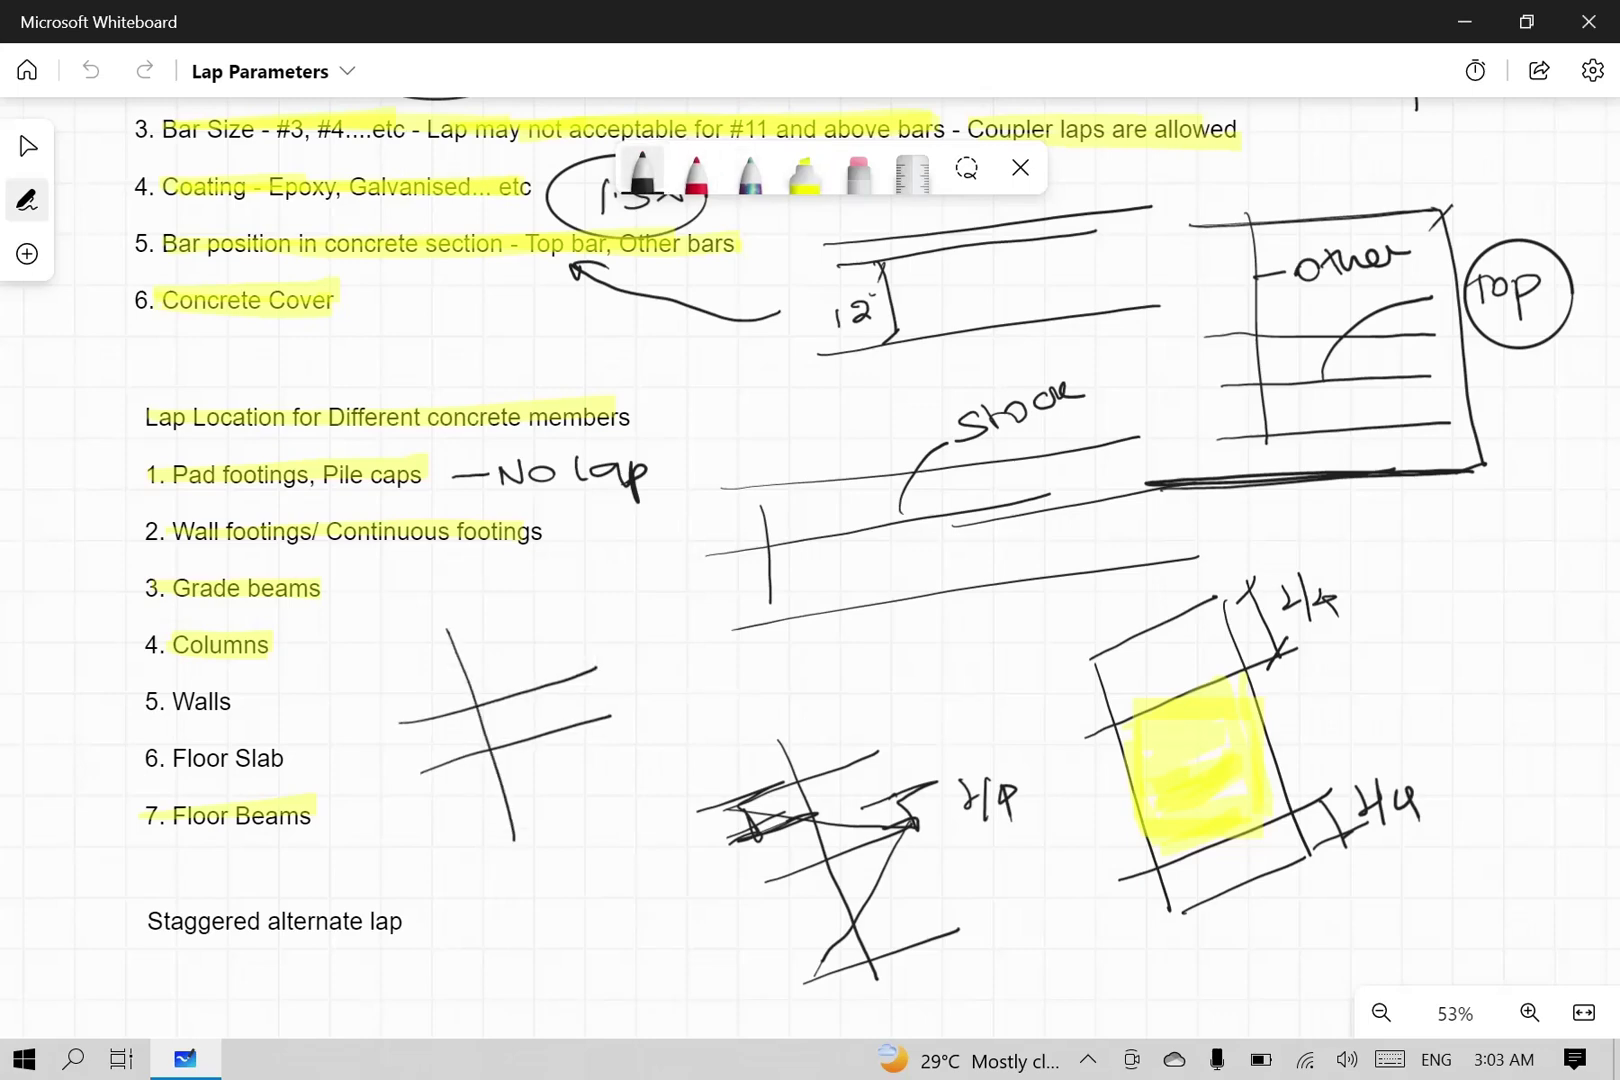
drag(467, 624, 502, 617)
mouse_move(481, 619)
mouse_down()
mouse_move(507, 707)
mouse_move(489, 603)
mouse_up()
mouse_move(519, 640)
mouse_down()
mouse_move(528, 662)
mouse_move(600, 640)
mouse_move(545, 600)
mouse_up()
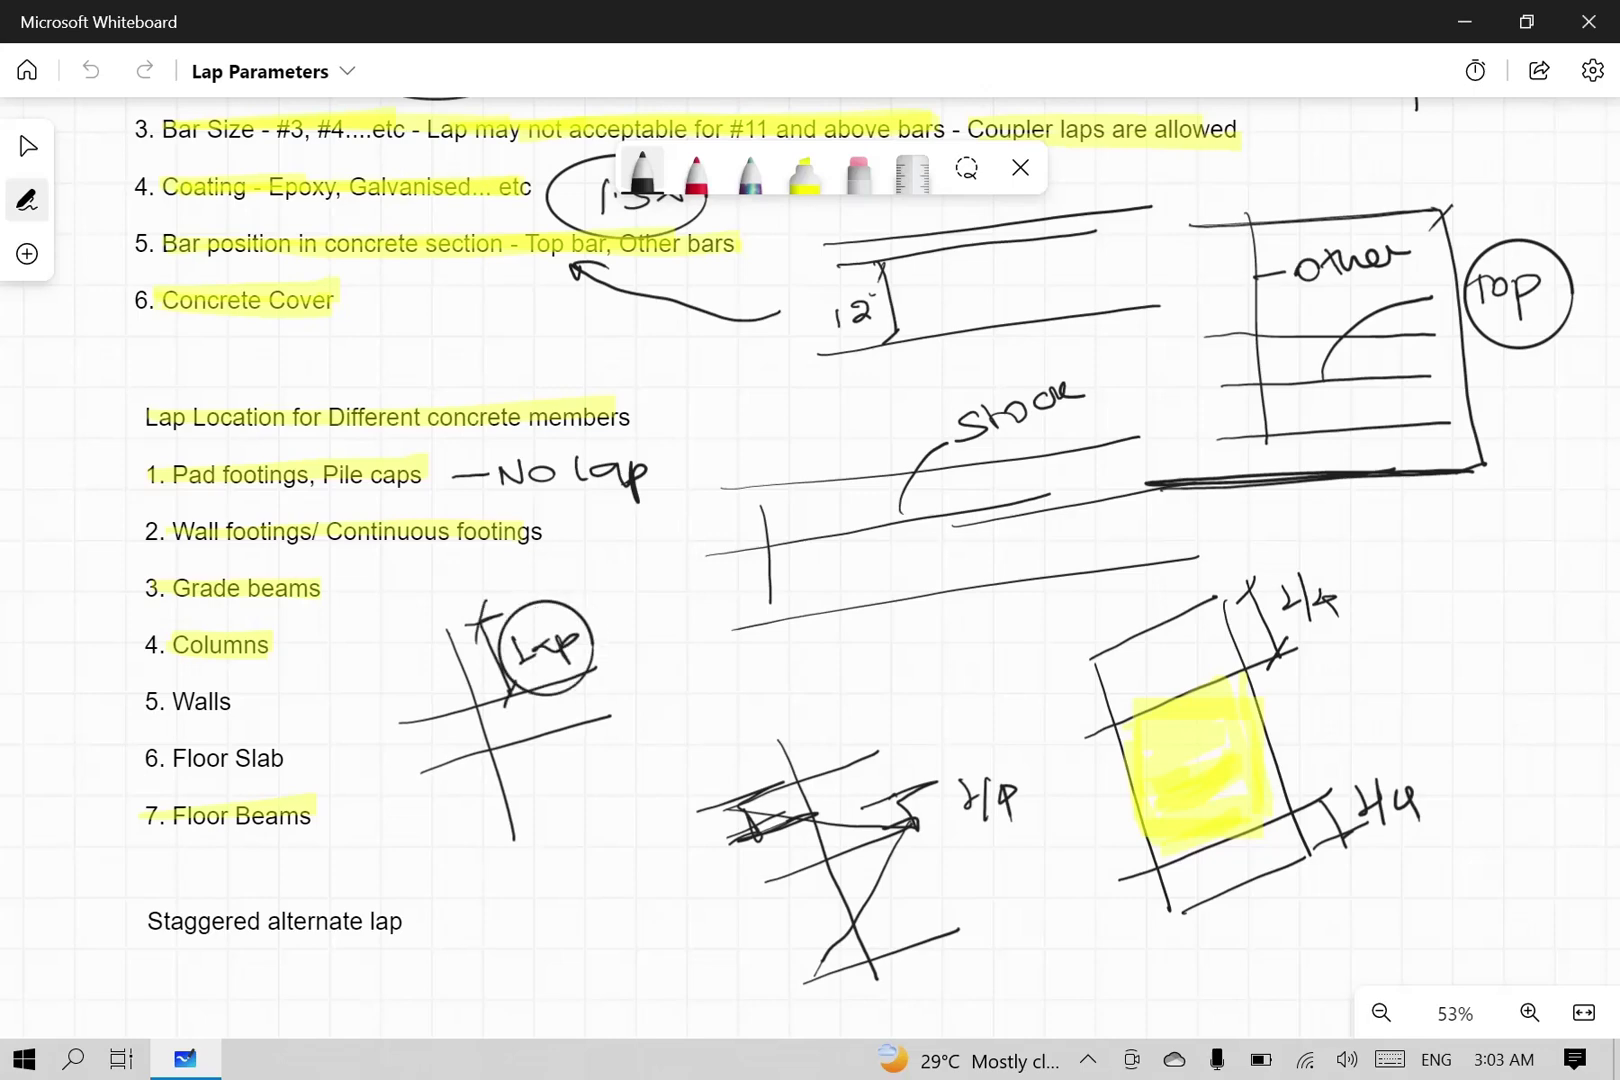
Step: Circle the column's H/4 labels, add another bar across it, and circle both sketches
drag(1300, 538, 1262, 575)
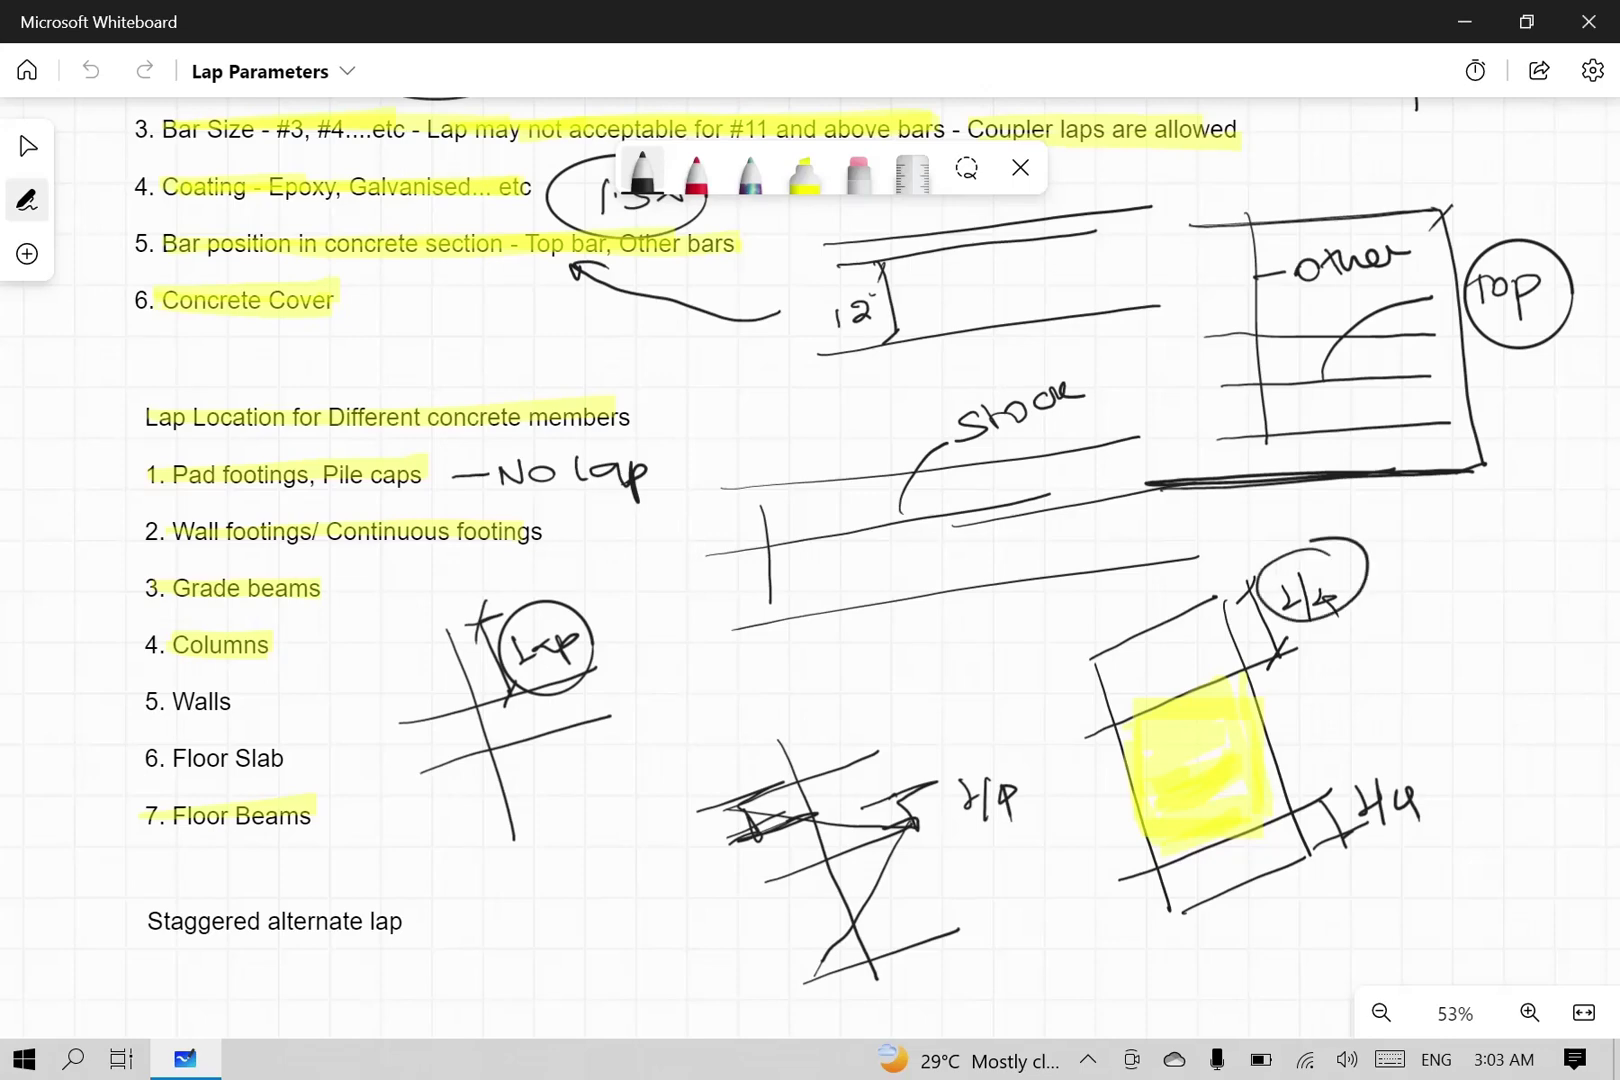
drag(1395, 734, 1380, 736)
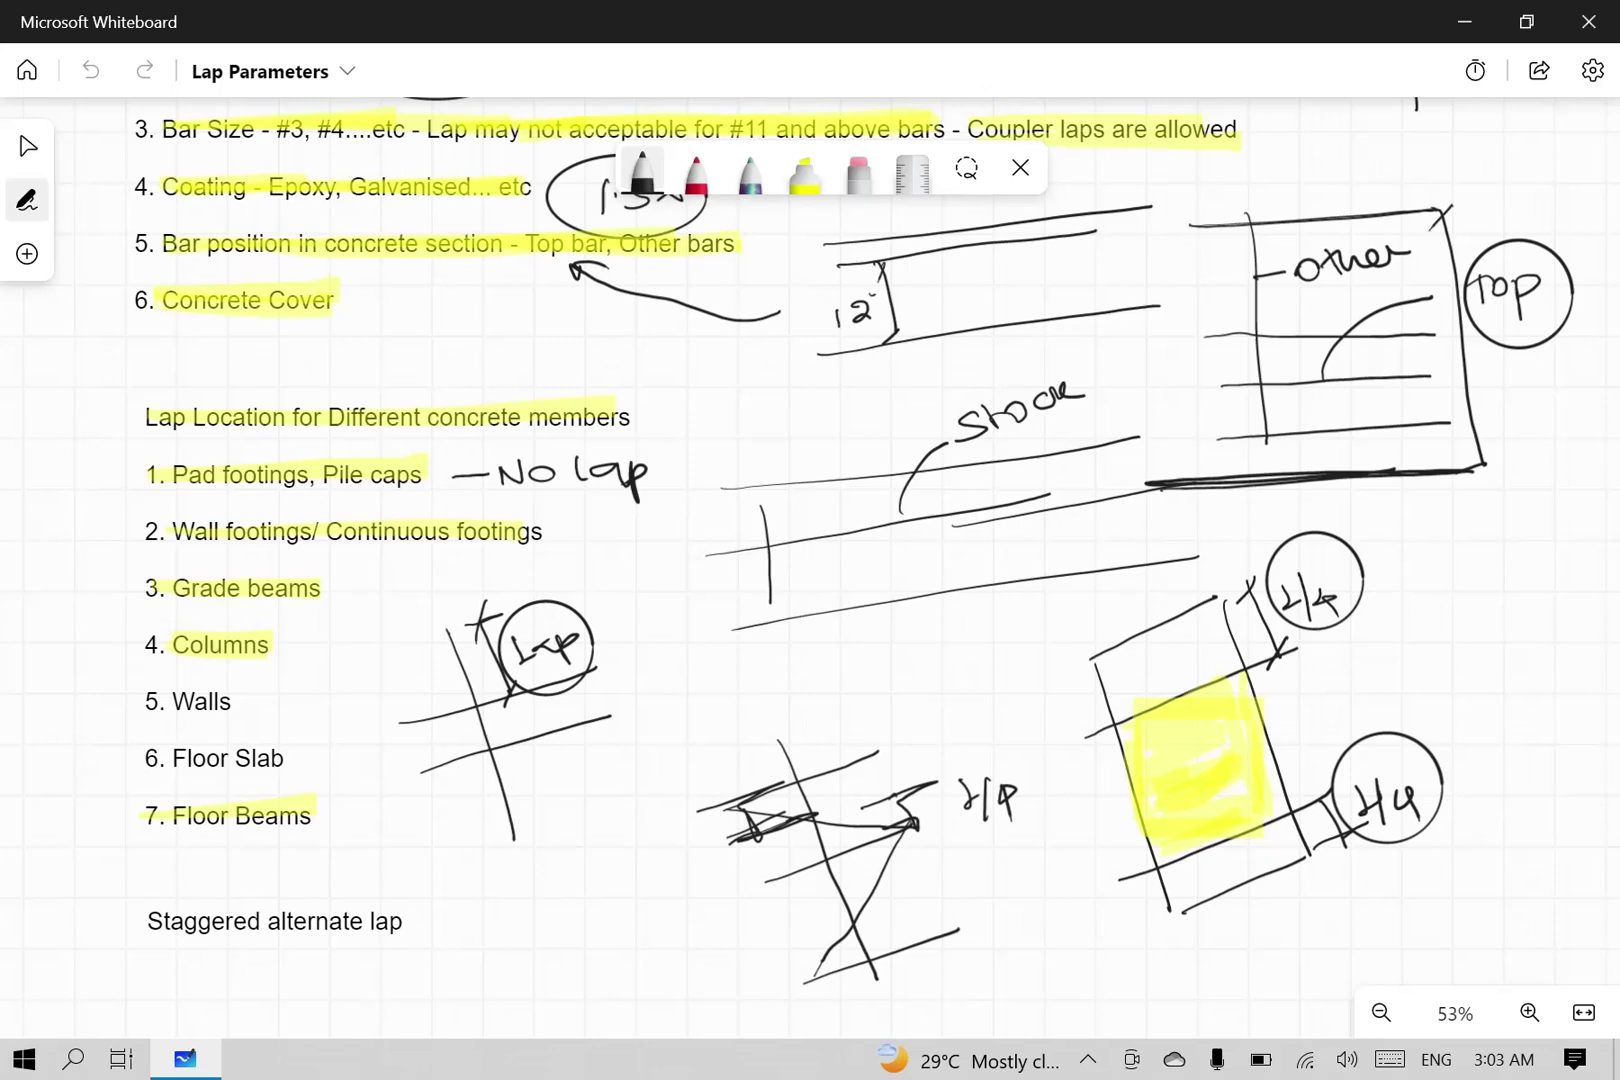
drag(1089, 803, 1321, 716)
mouse_move(597, 588)
mouse_down()
mouse_move(495, 575)
mouse_move(632, 735)
mouse_move(545, 570)
mouse_move(520, 572)
mouse_up()
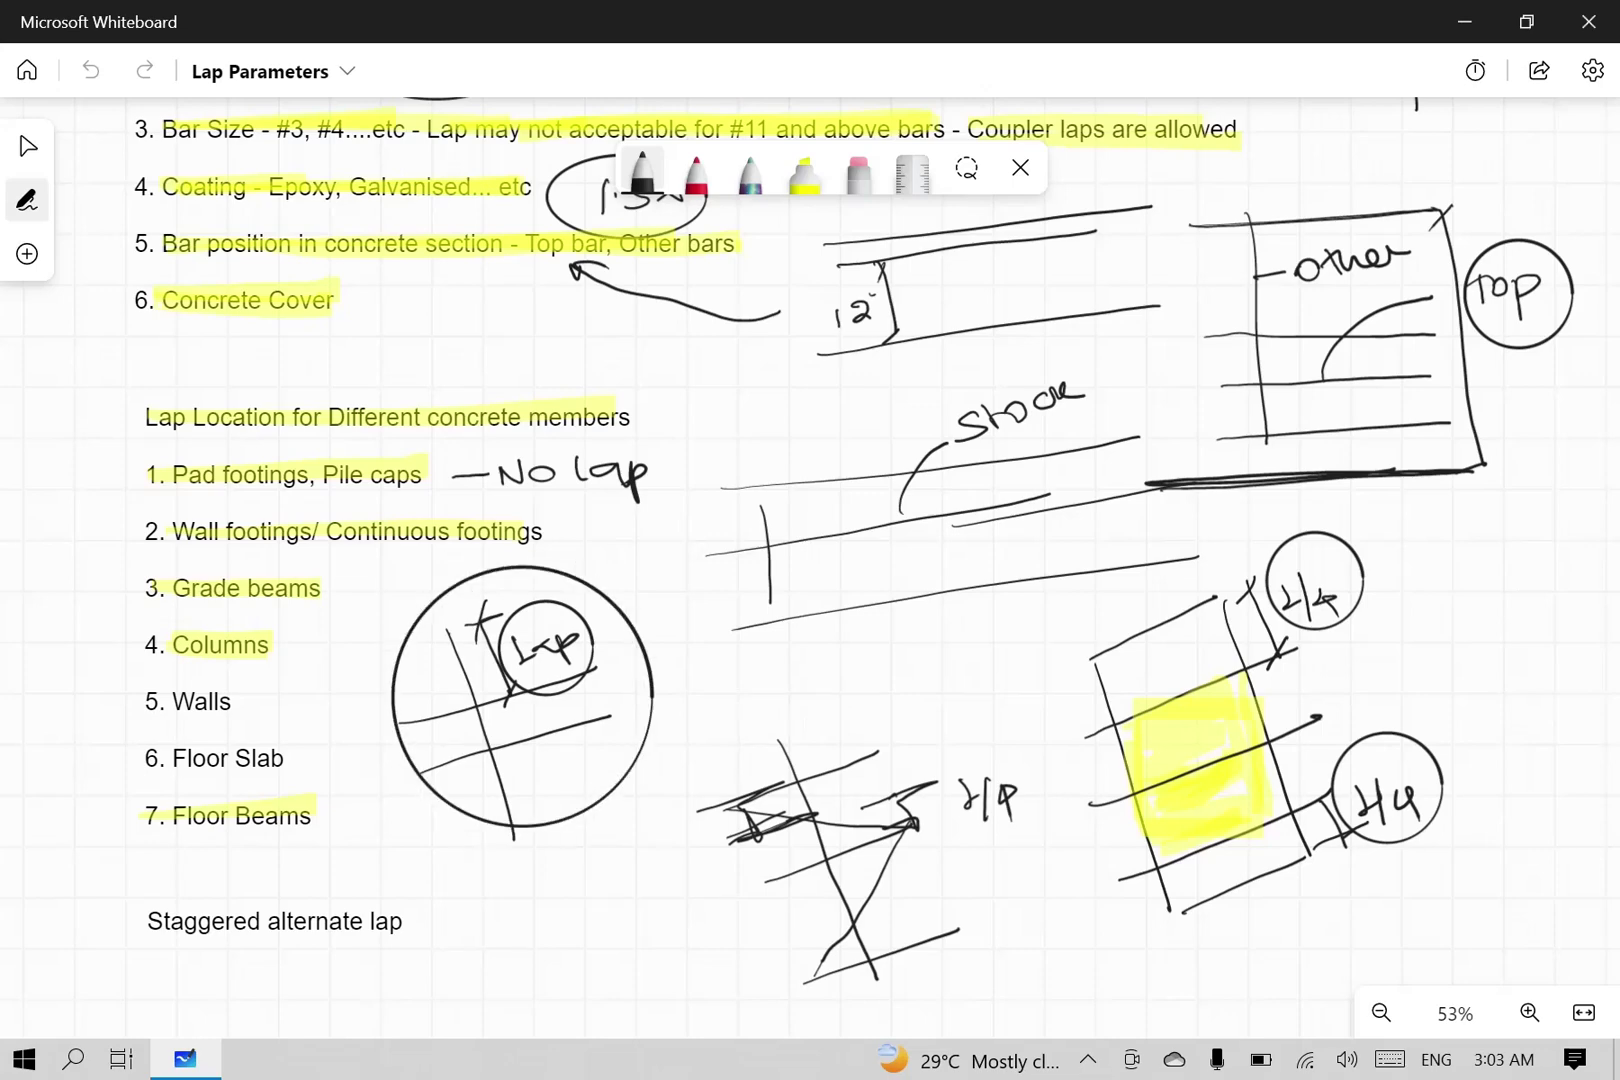
mouse_move(1345, 545)
mouse_down()
mouse_move(1320, 540)
mouse_move(1430, 860)
mouse_move(1340, 545)
mouse_up()
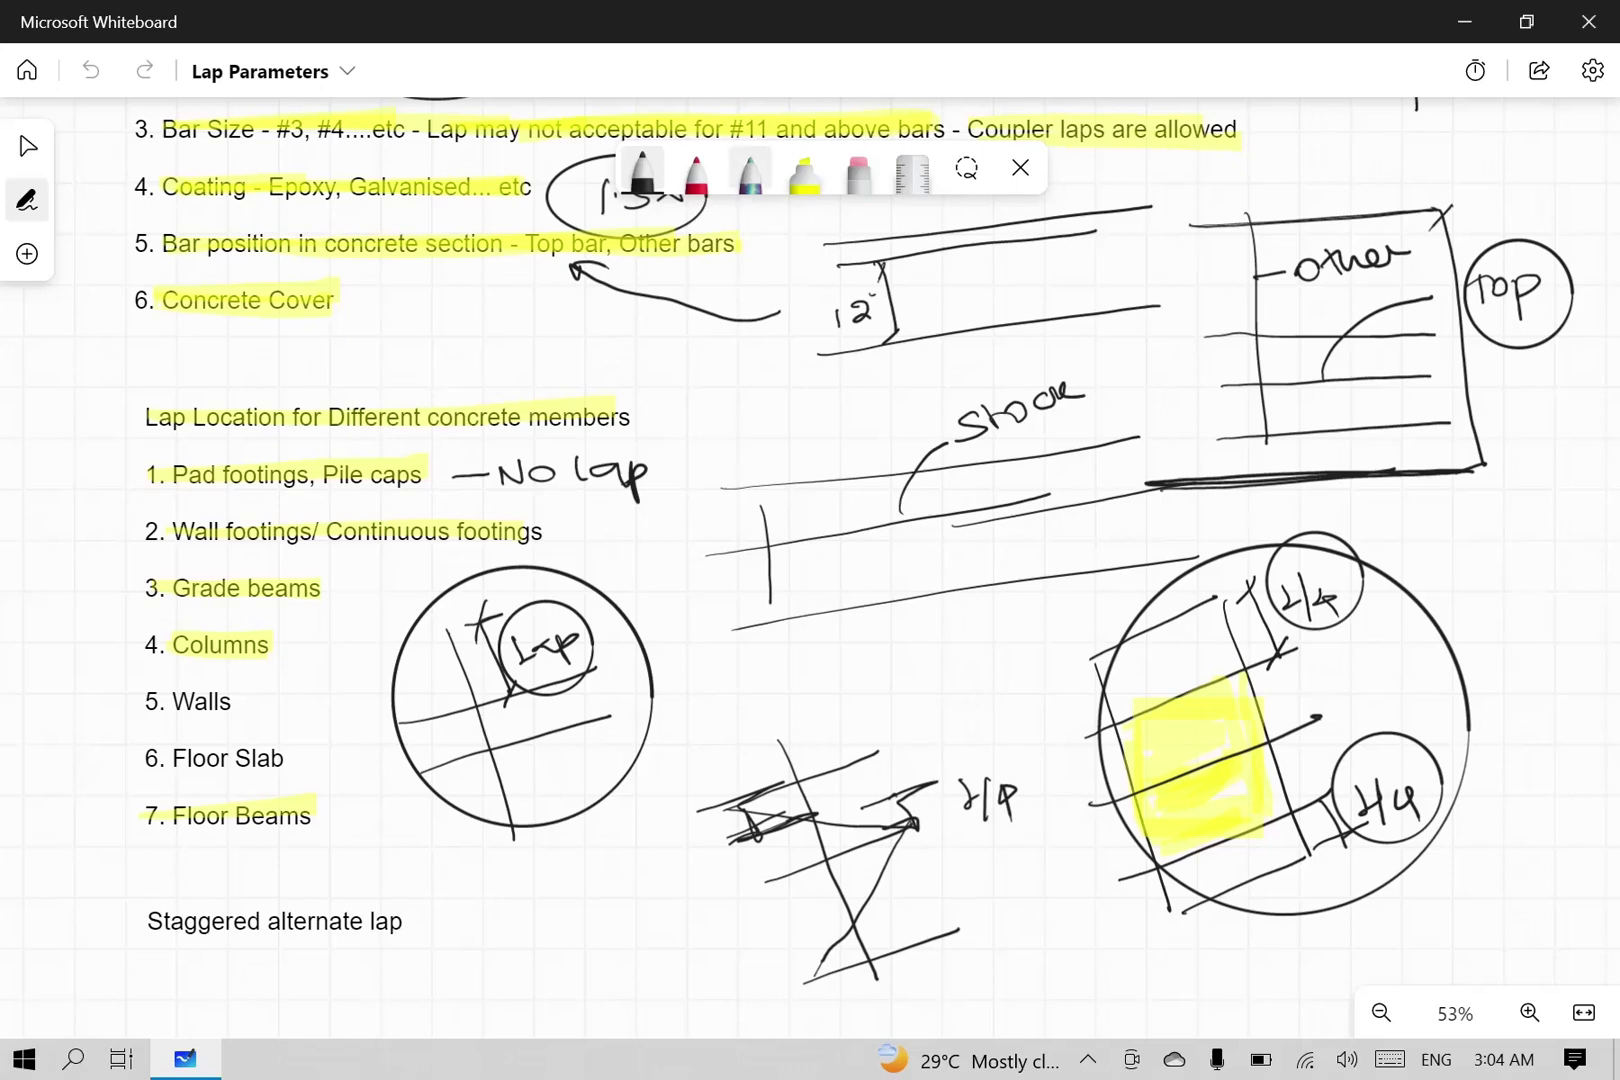
Step: Highlight the '5. Walls' and '6. Floor Slab' lines in yellow
click(805, 172)
drag(145, 701, 230, 700)
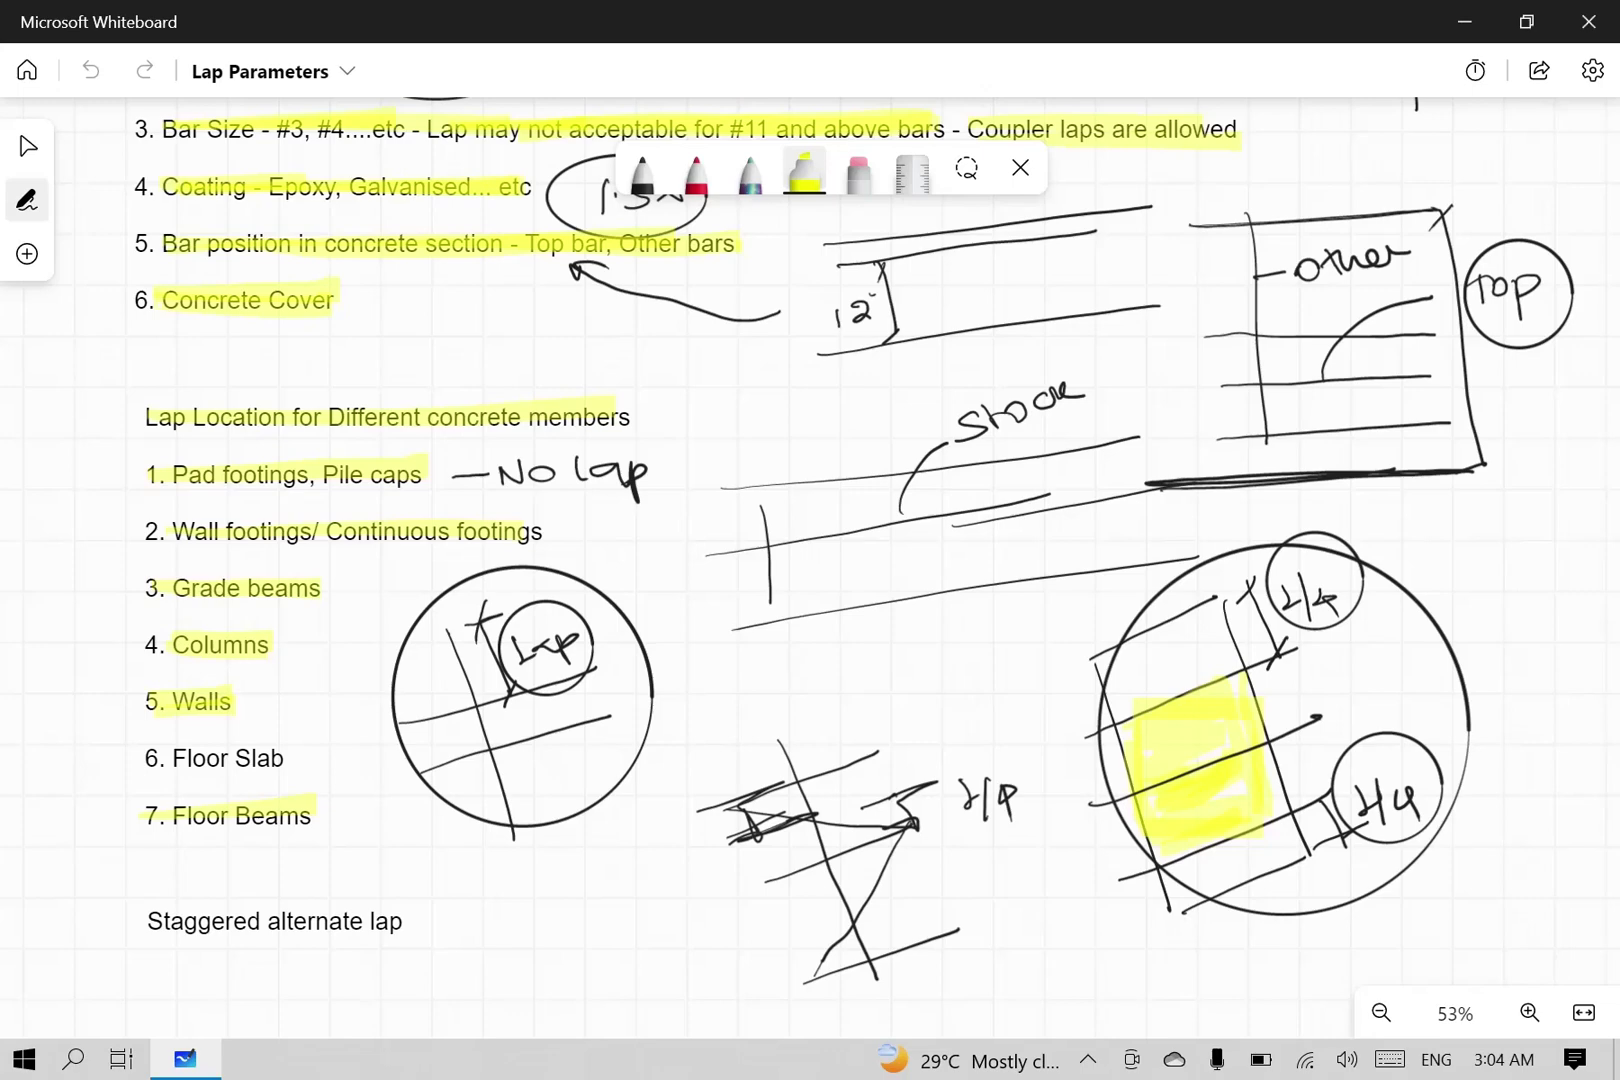
click(804, 170)
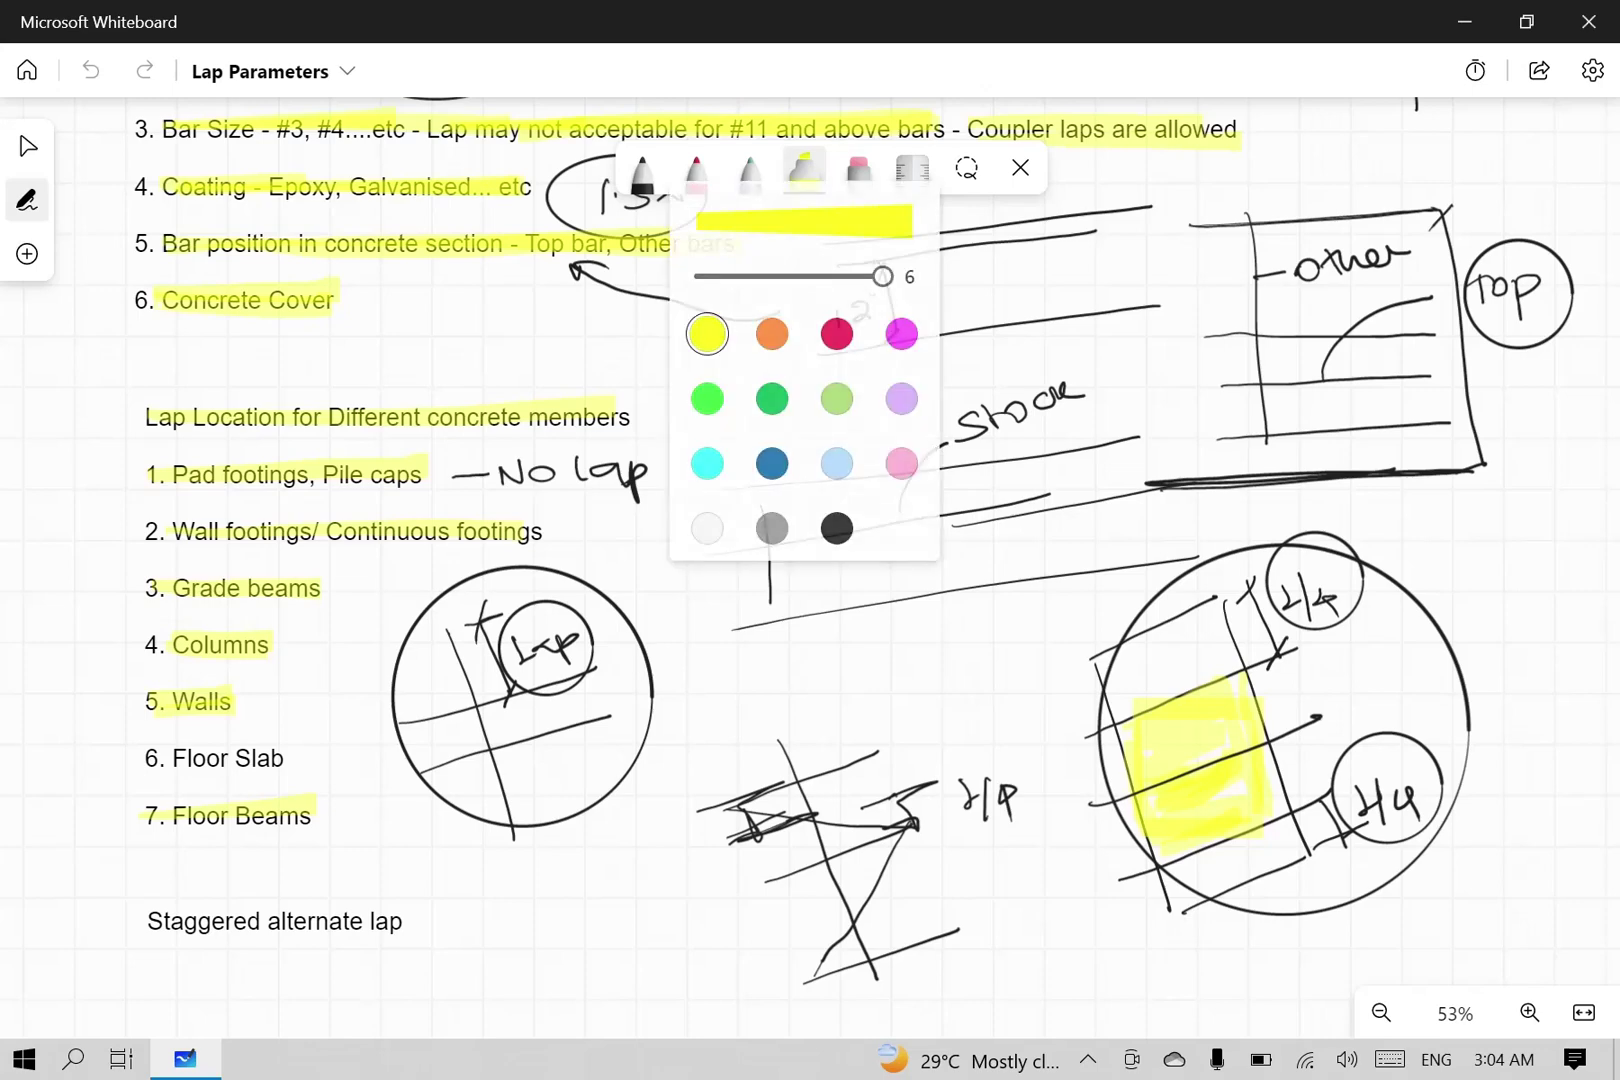
click(804, 170)
drag(172, 757, 284, 757)
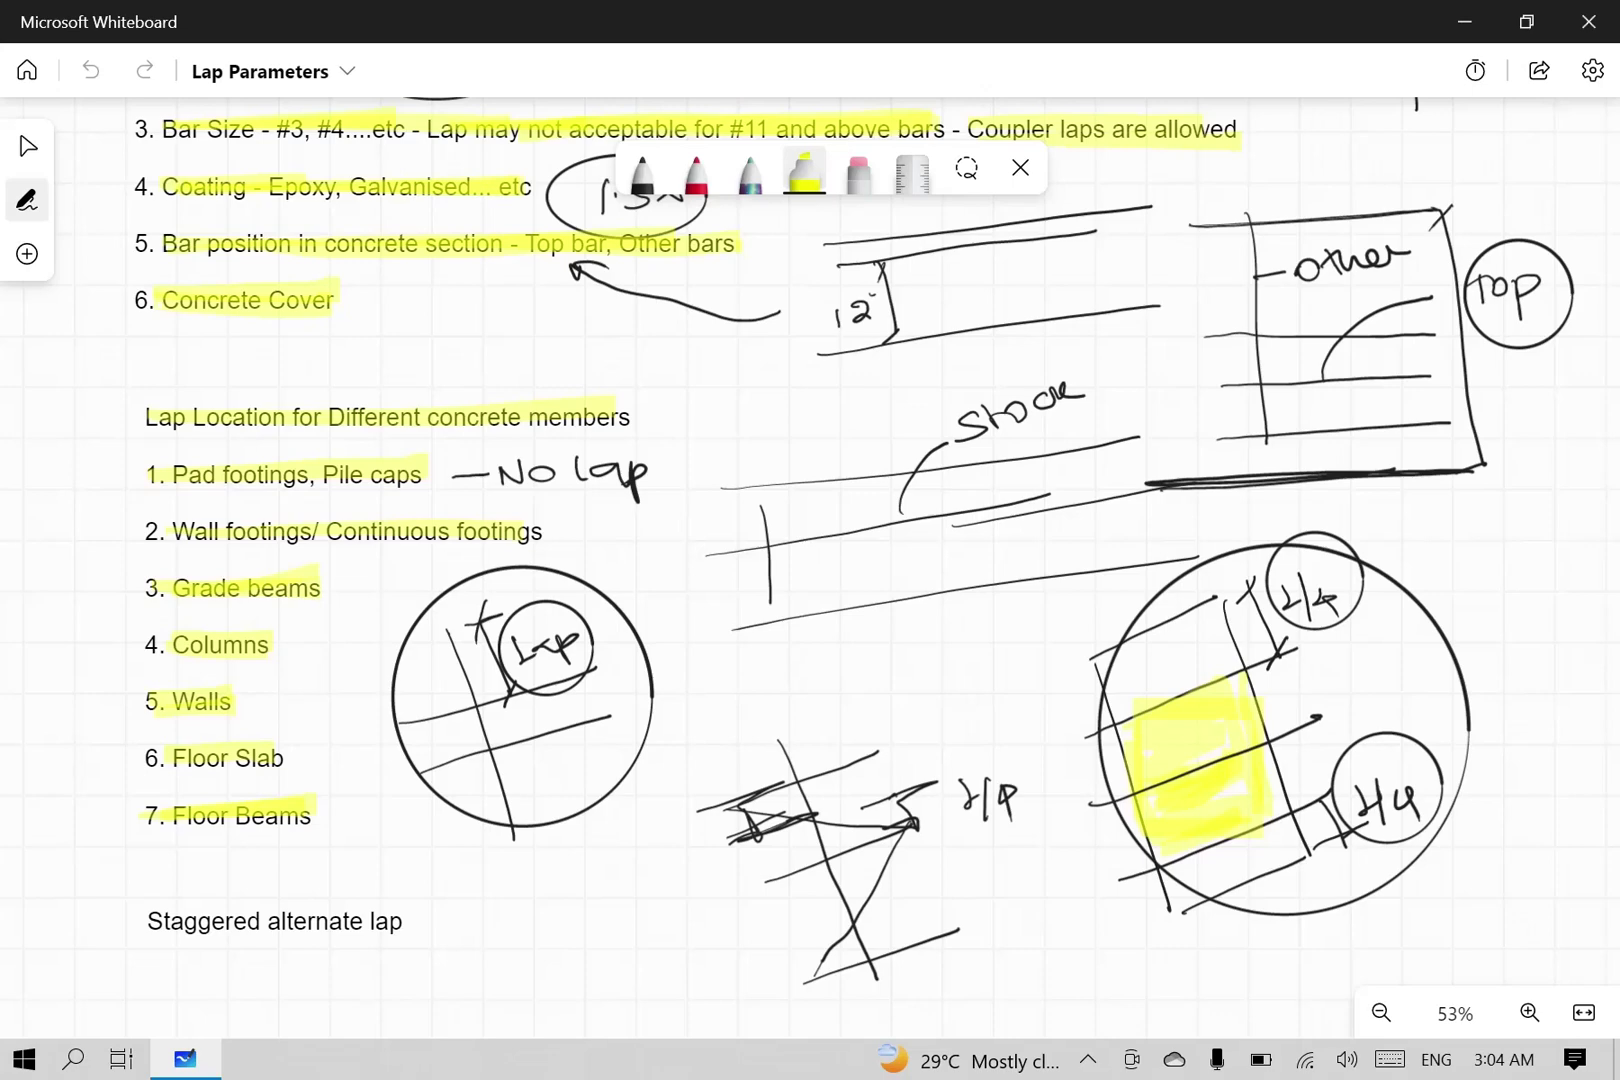
Step: Highlight the closing 'Staggered alternate lap' line in yellow with a thicker stroke
click(804, 170)
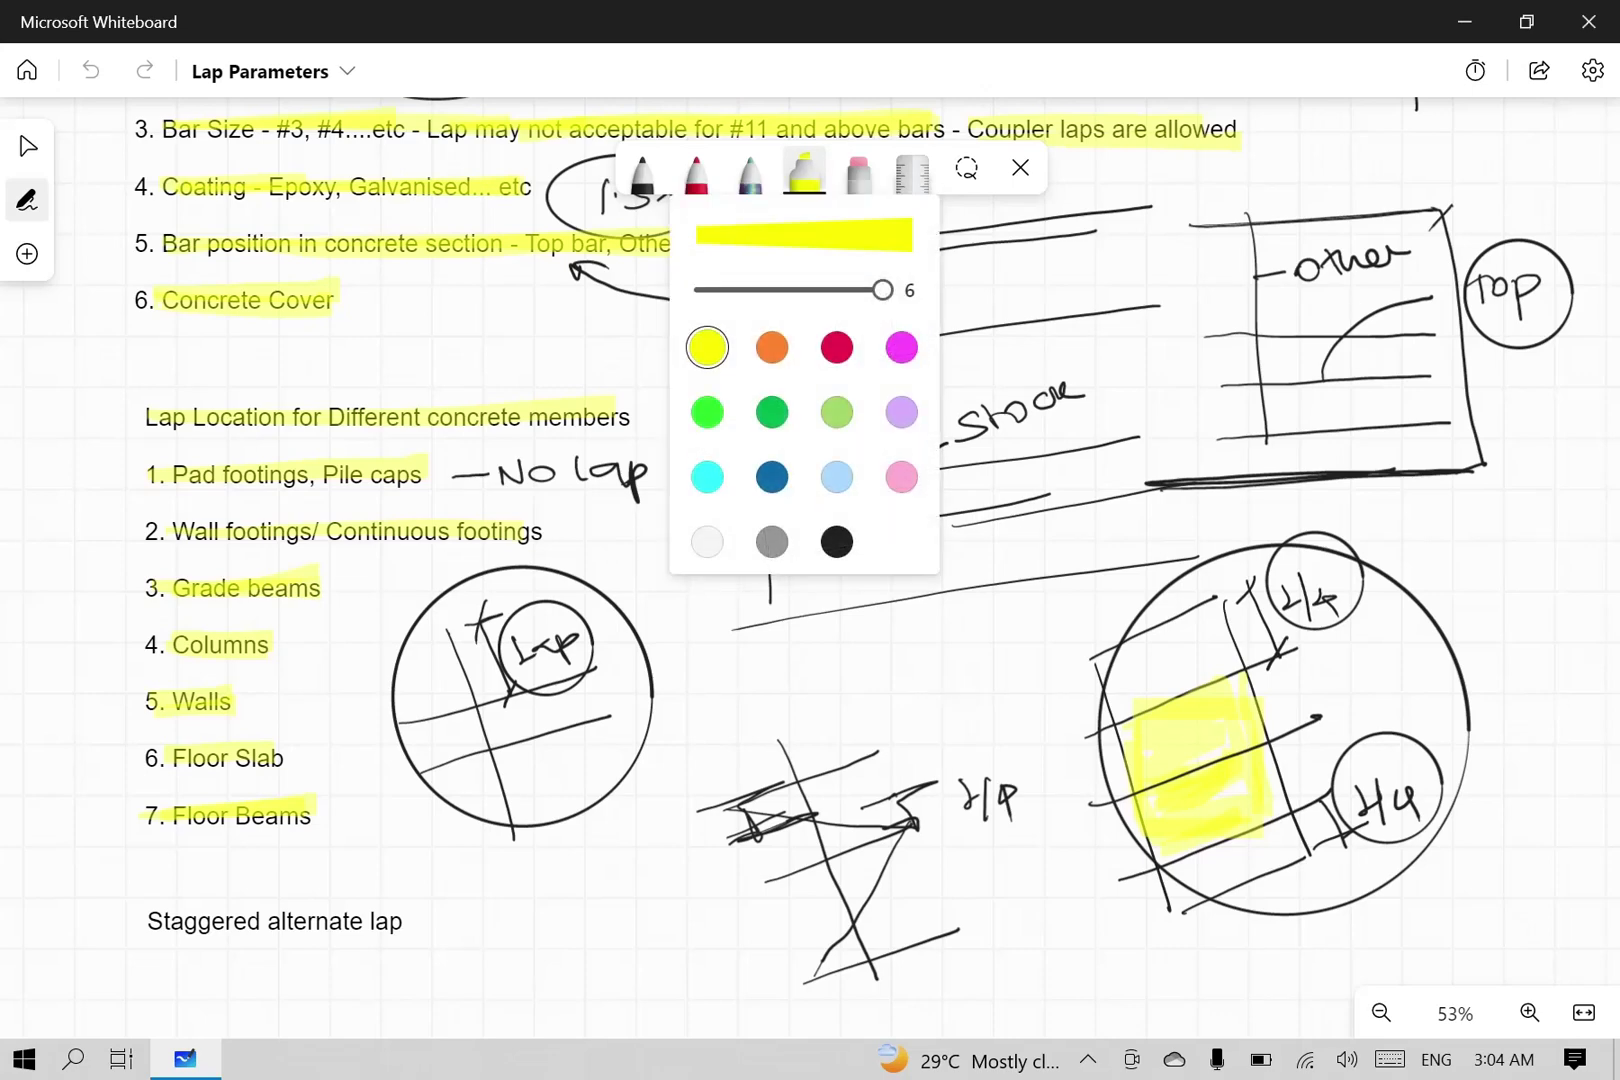
click(418, 912)
mouse_move(418, 912)
mouse_down()
mouse_move(188, 928)
mouse_move(415, 928)
mouse_up()
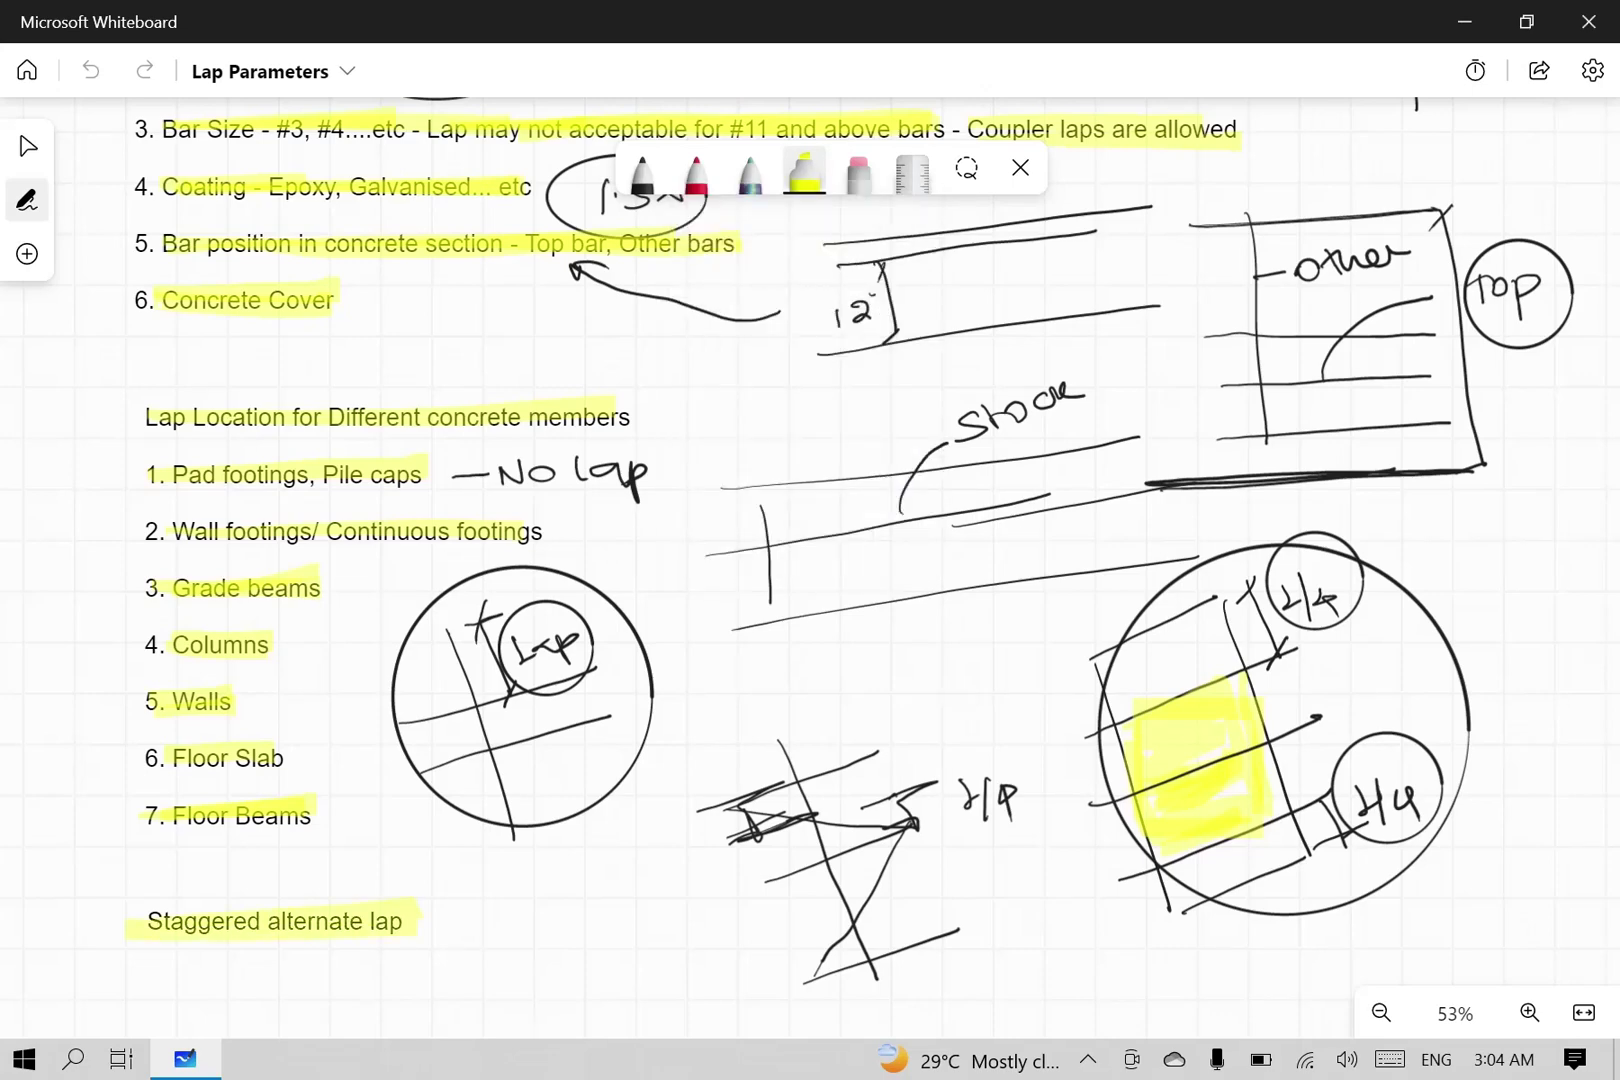
drag(150, 905, 375, 893)
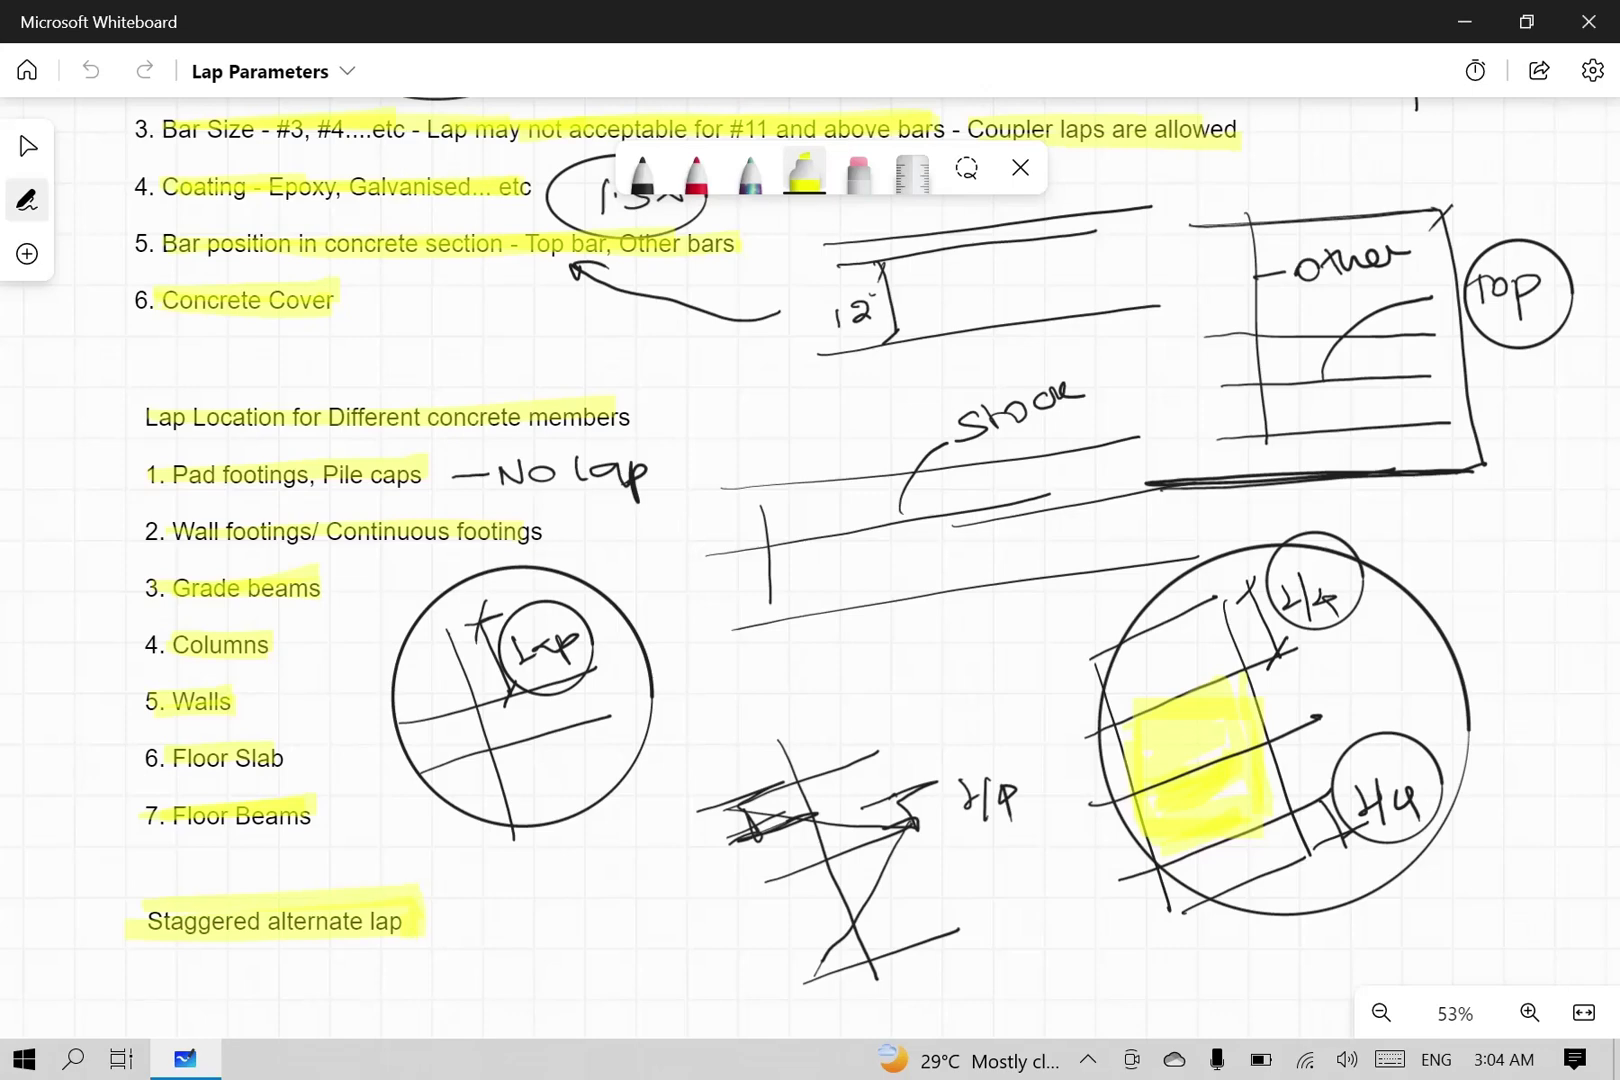
Step: Scroll back up to the Lap Parameters heading and reveal the hidden taskbar tray icons
scroll(900, 600, up, 4)
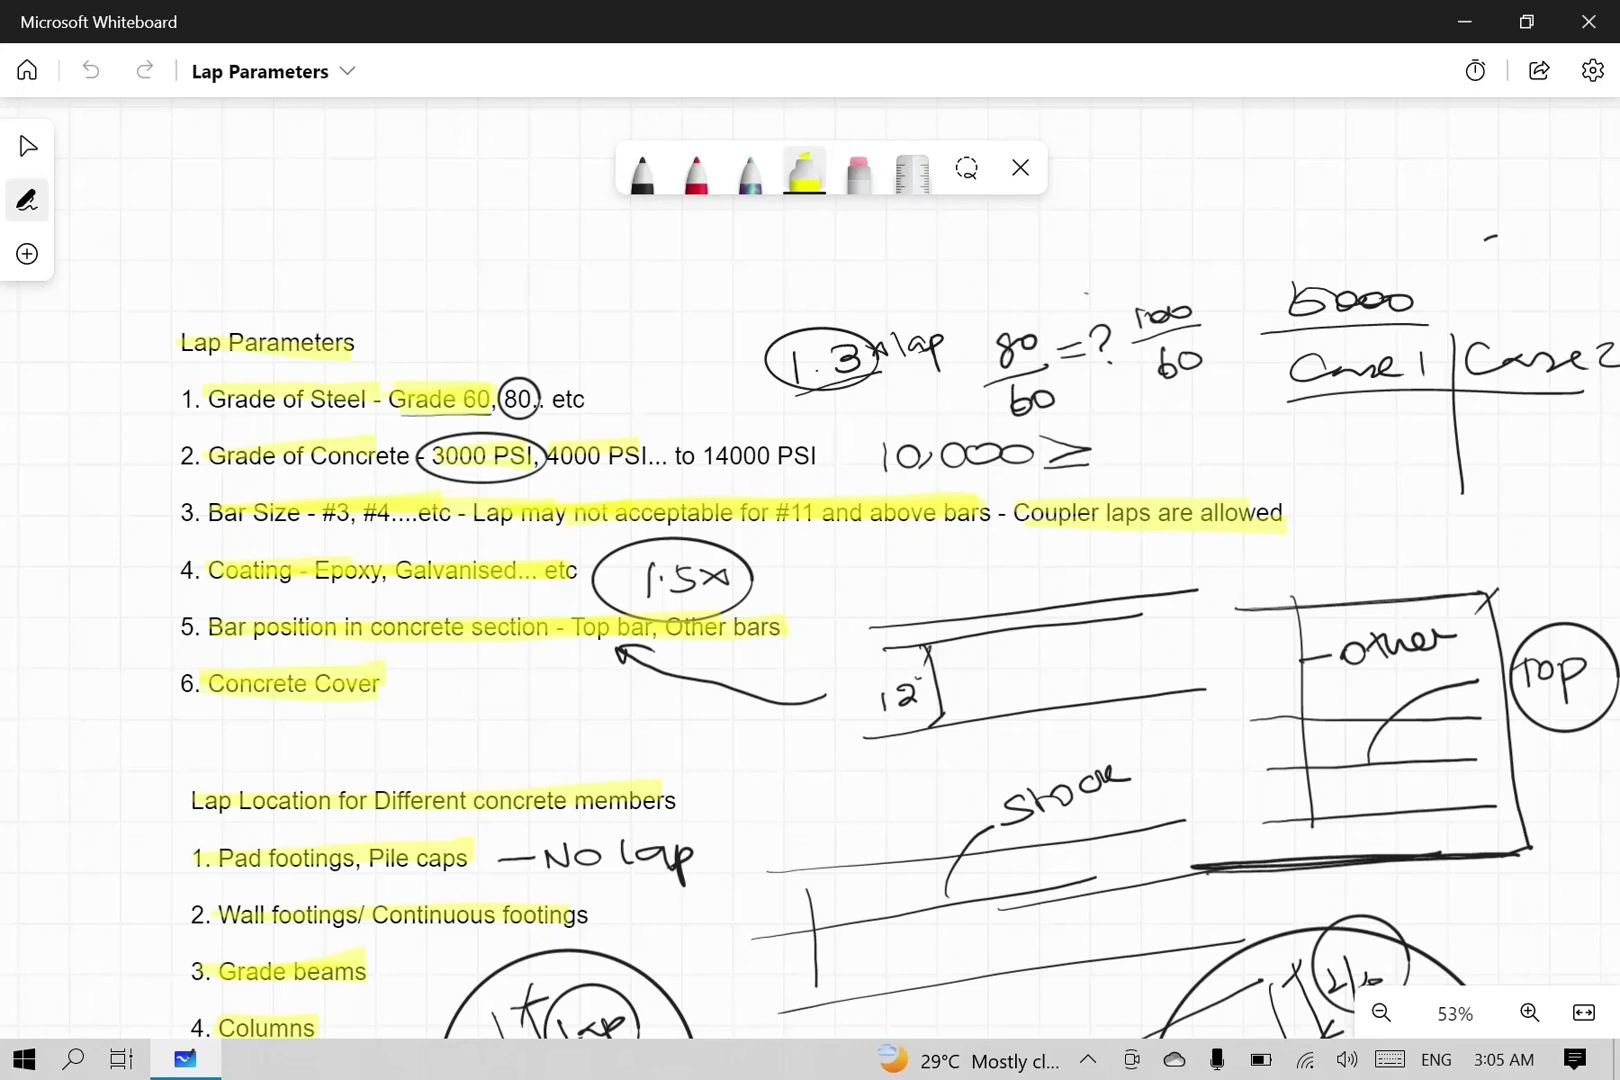
click(1088, 1059)
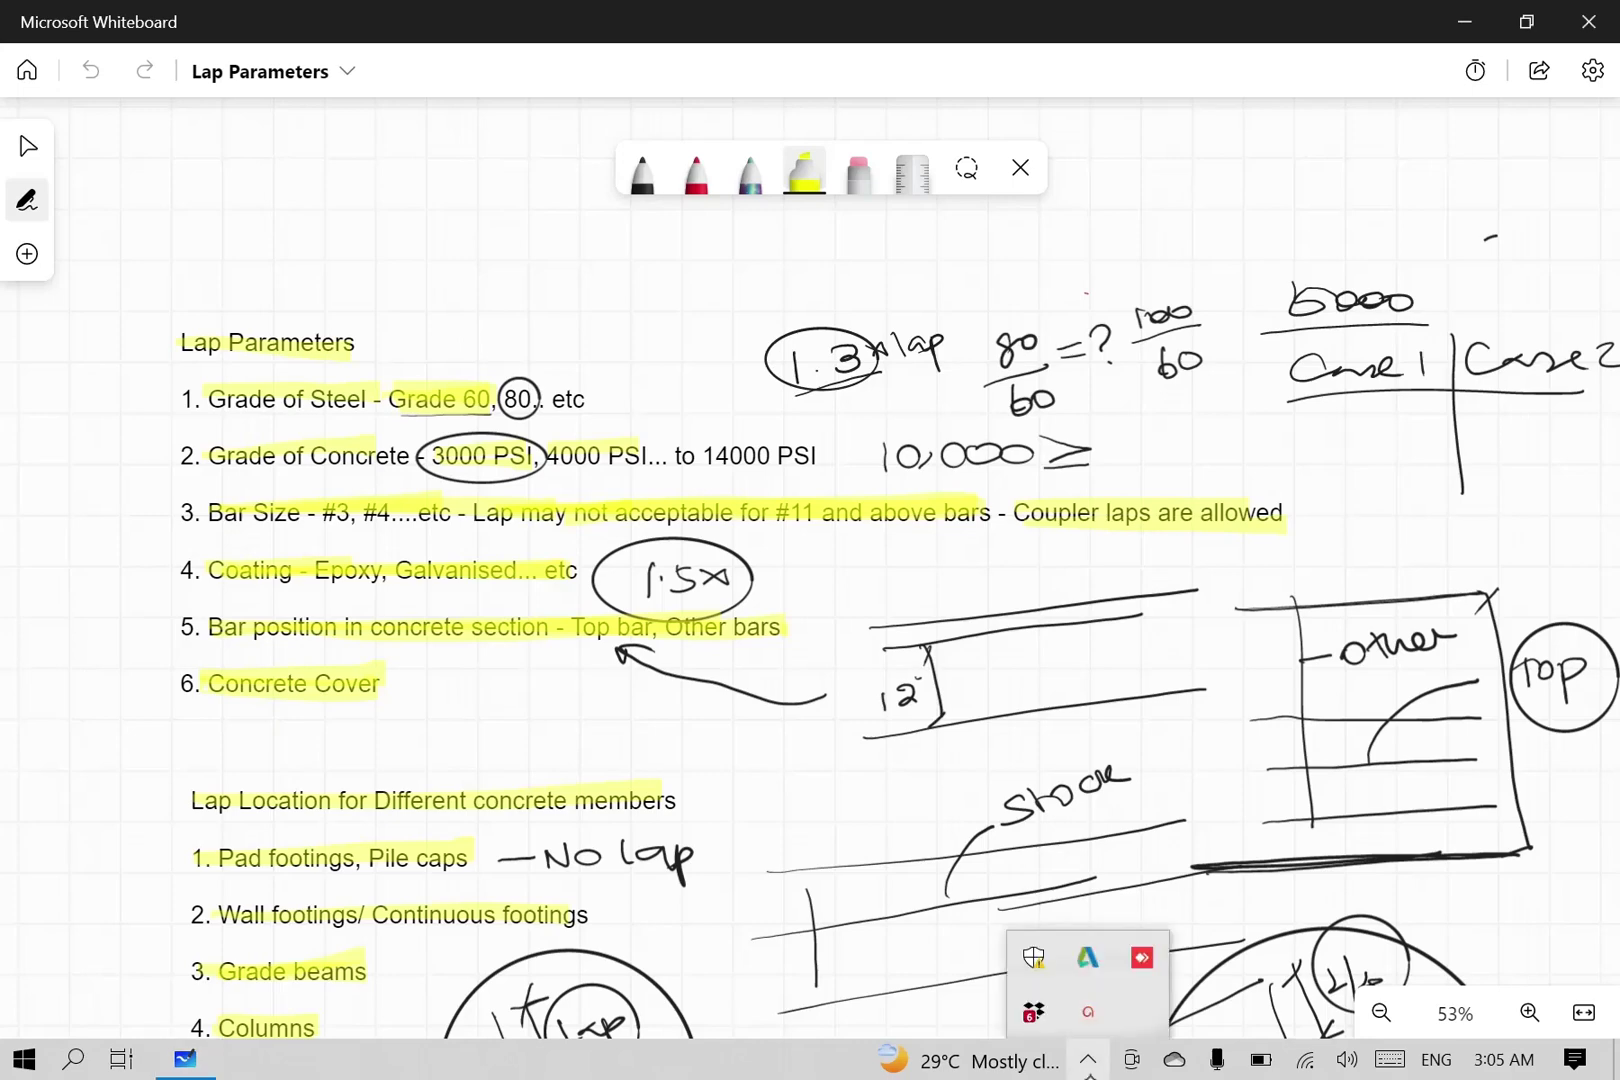